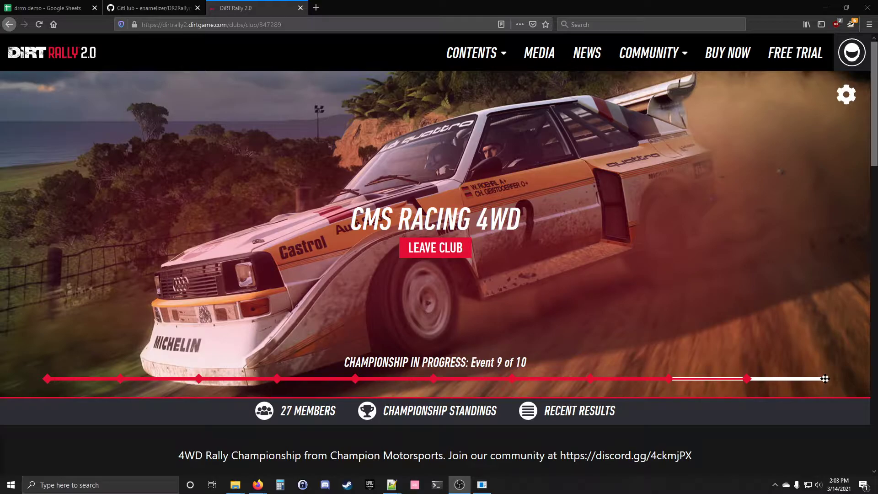
Switch from the DiRT Rally 2.0 club page to the 'drrm demo' spreadsheet's 4WD Standings
{"action": "left_click", "coordinate": [46, 7]}
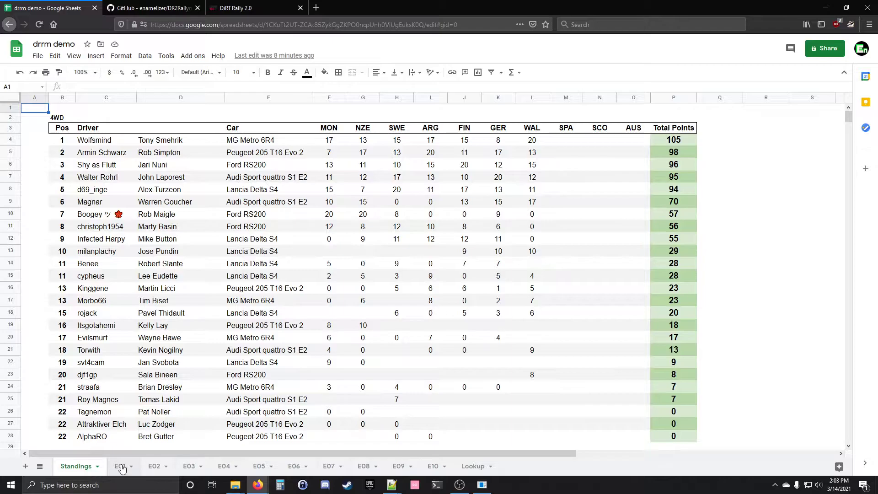
Browse event sheets E01 through E07 and end on the empty E08 Spain – Ribadelles sheet
{"action": "left_click", "coordinate": [121, 466]}
{"action": "left_click", "coordinate": [154, 467]}
{"action": "left_click", "coordinate": [189, 467]}
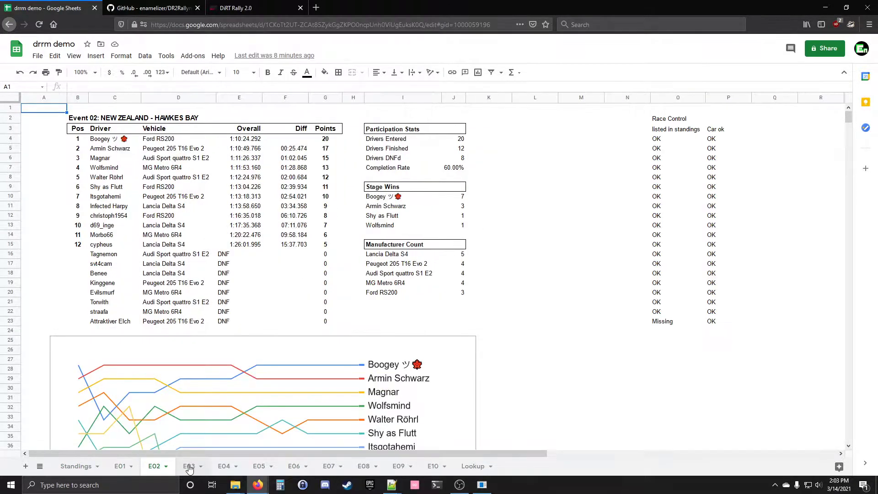
{"action": "left_click", "coordinate": [224, 467]}
{"action": "left_click", "coordinate": [259, 466]}
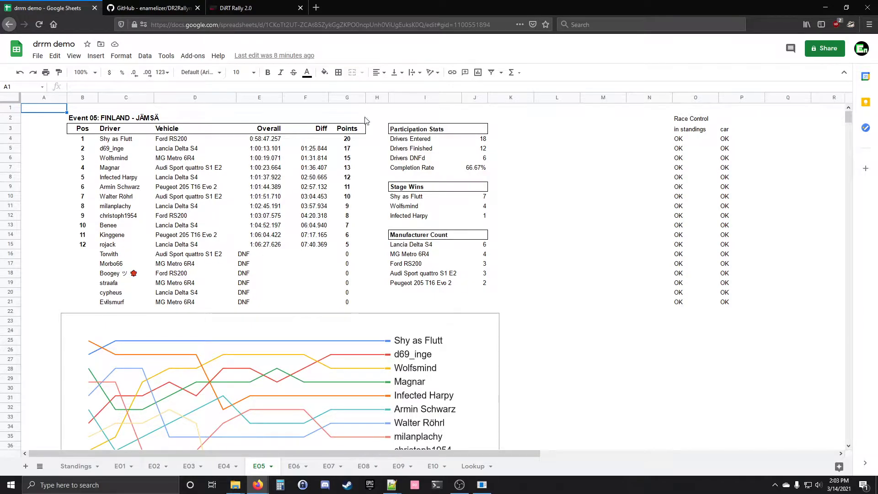
{"action": "left_click", "coordinate": [364, 467]}
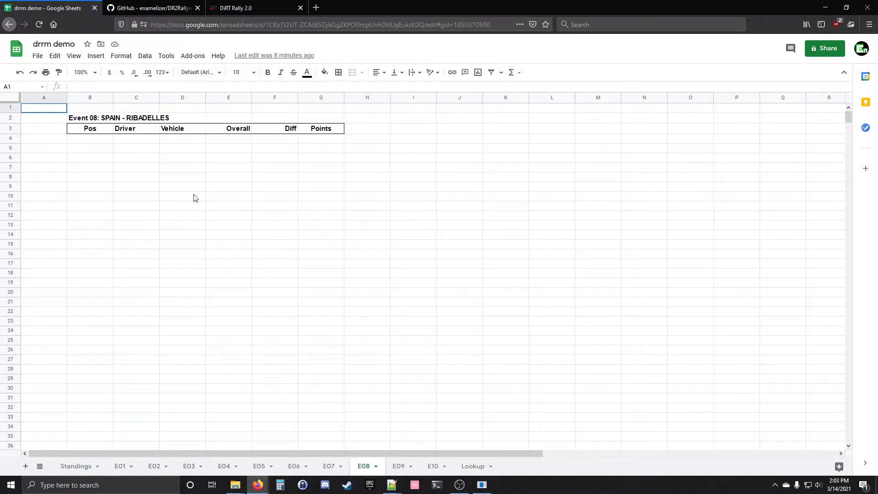
{"action": "left_click", "coordinate": [329, 466]}
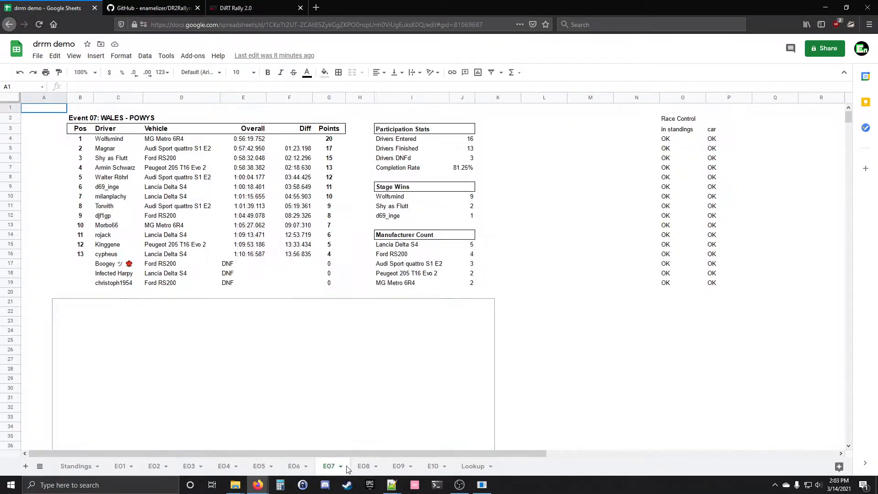
{"action": "left_click", "coordinate": [364, 466]}
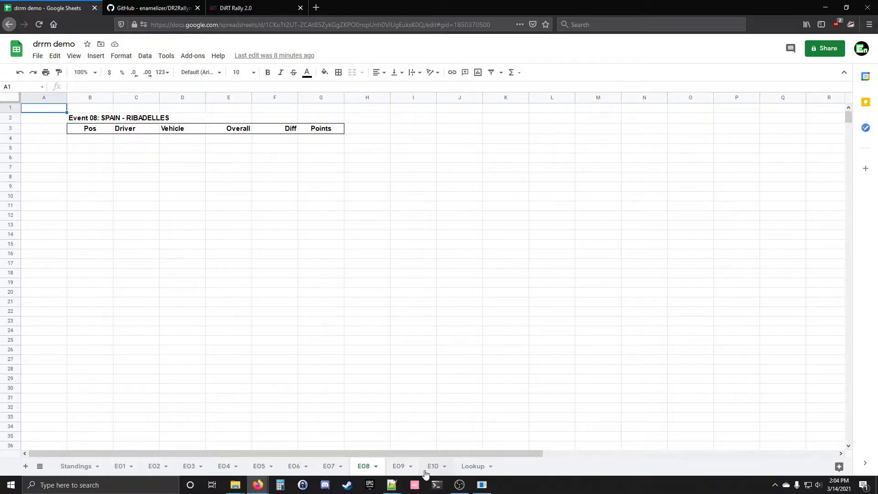
Open the Lookup sheet and select the driver tags, real names and cars in columns A–C
{"action": "left_click", "coordinate": [473, 467]}
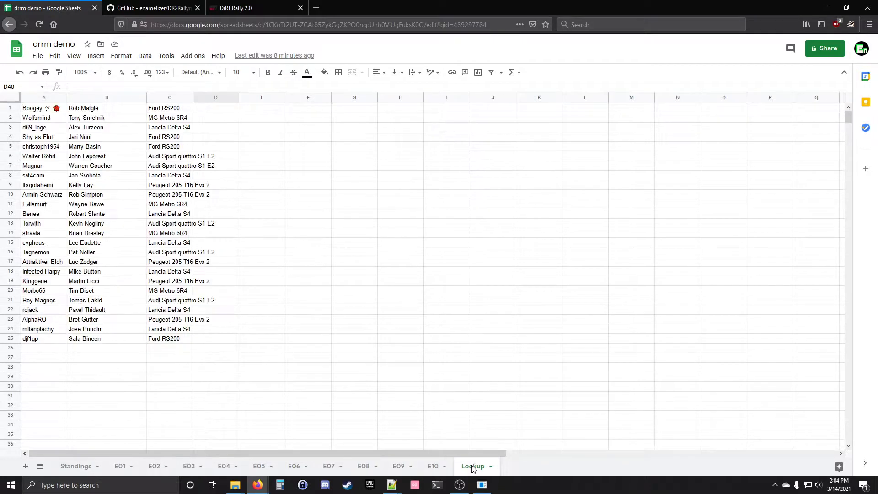
{"action": "left_click_drag", "start_coordinate": [39, 109], "coordinate": [48, 339]}
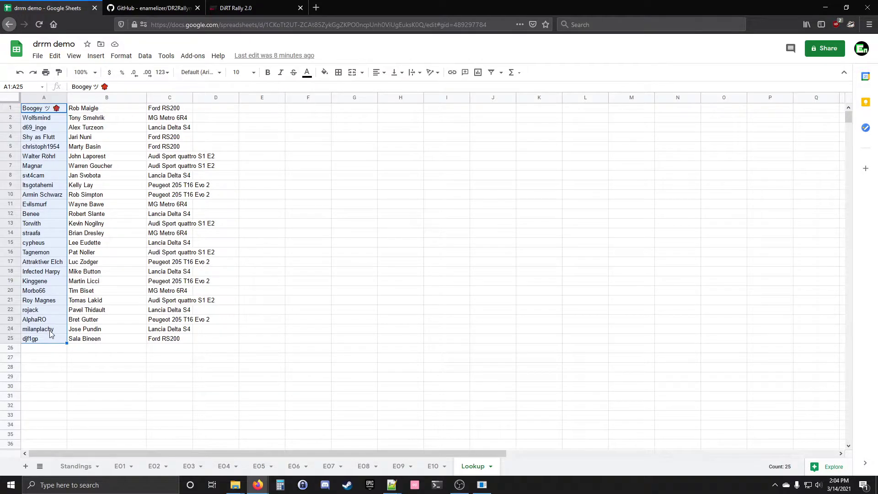
{"action": "left_click_drag", "start_coordinate": [91, 109], "coordinate": [109, 344]}
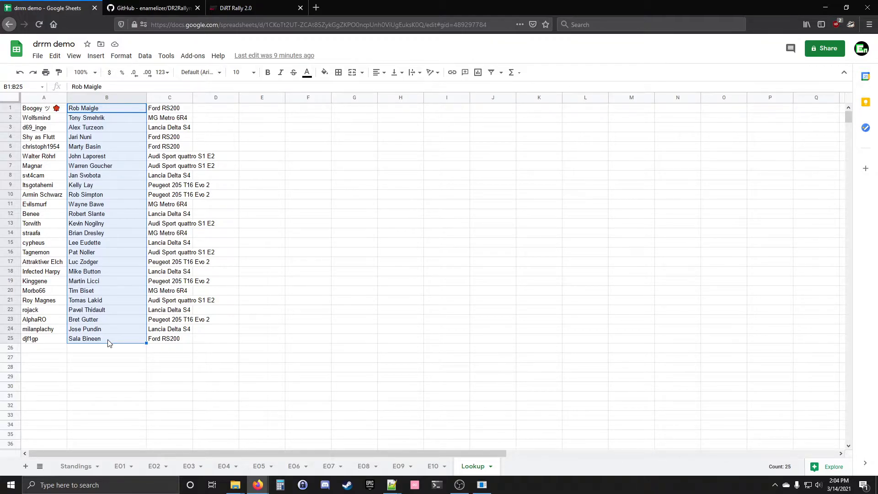
{"action": "left_click_drag", "start_coordinate": [171, 108], "coordinate": [174, 344]}
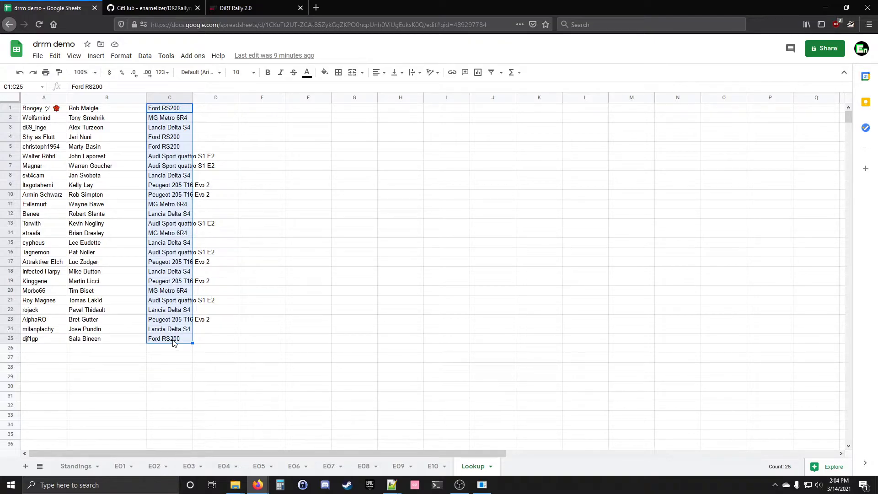
Check the last car entry in C25 on Lookup, then return to the Standings sheet
{"action": "left_click", "coordinate": [217, 342]}
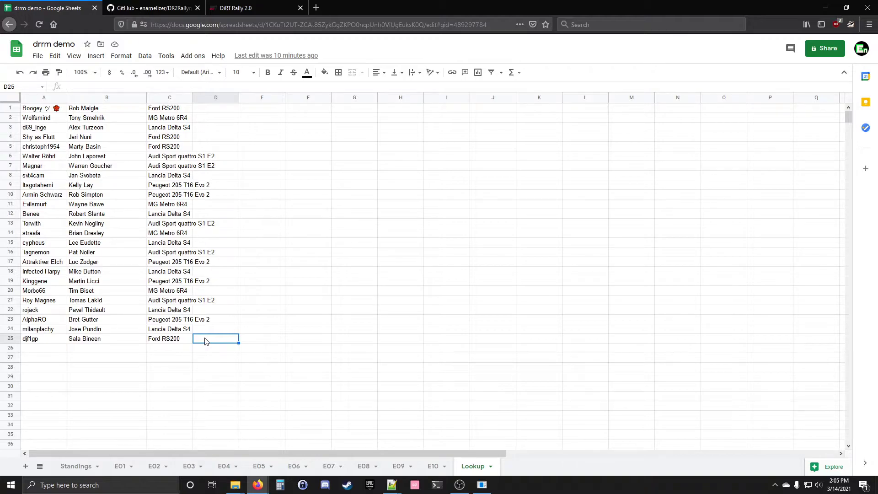
{"action": "left_click", "coordinate": [171, 342]}
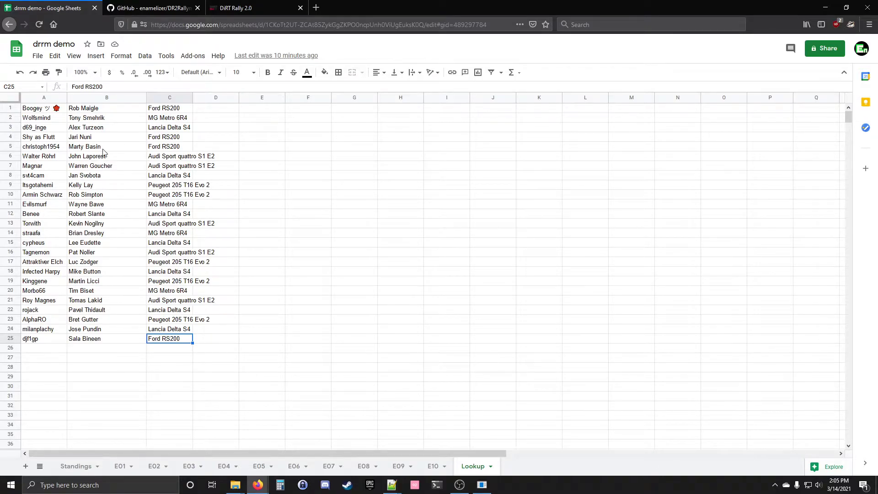
{"action": "left_click", "coordinate": [71, 467]}
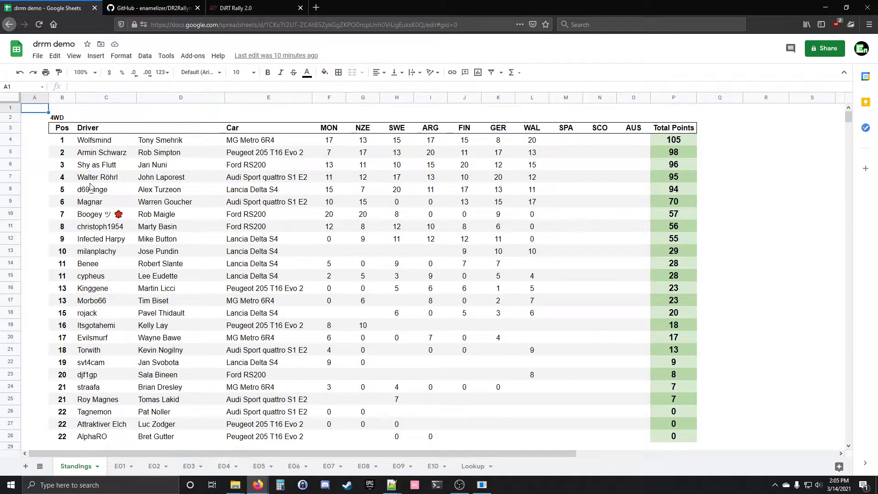
{"action": "left_click", "coordinate": [97, 142]}
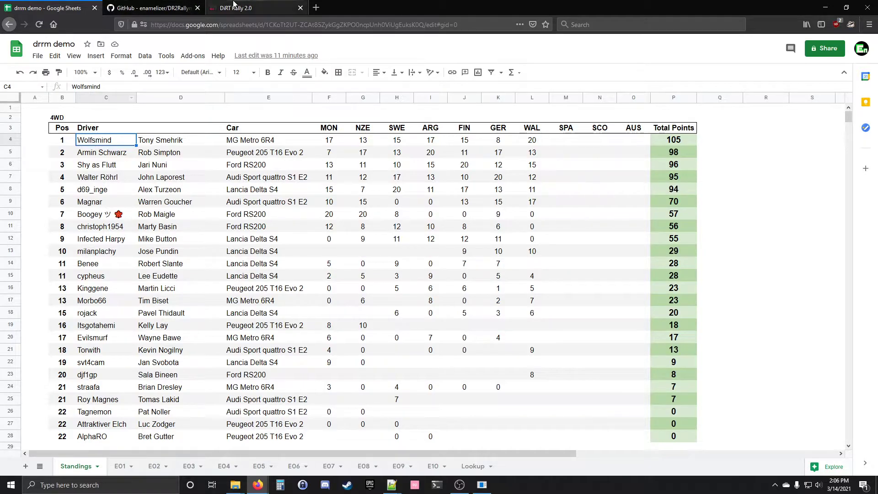
Scroll through the CMS Racing 4WD club's 27-member list on the DiRT Rally 2.0 site
{"action": "left_click", "coordinate": [257, 13]}
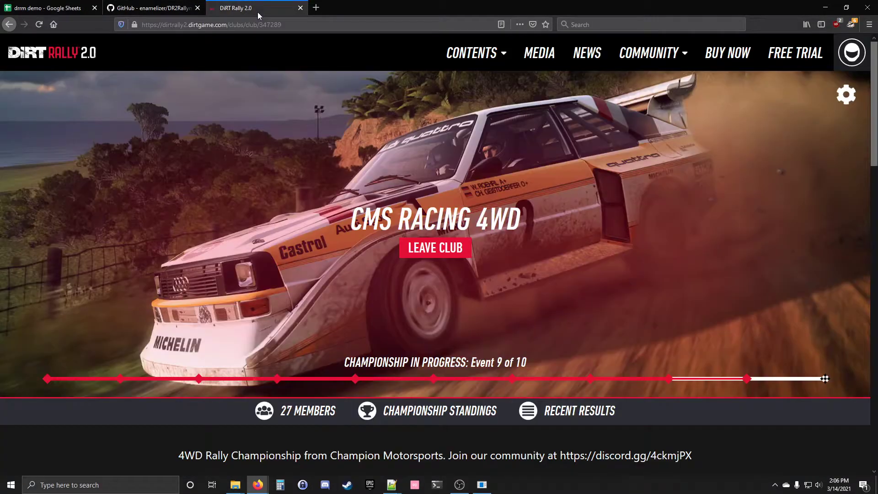
{"action": "left_click", "coordinate": [310, 412]}
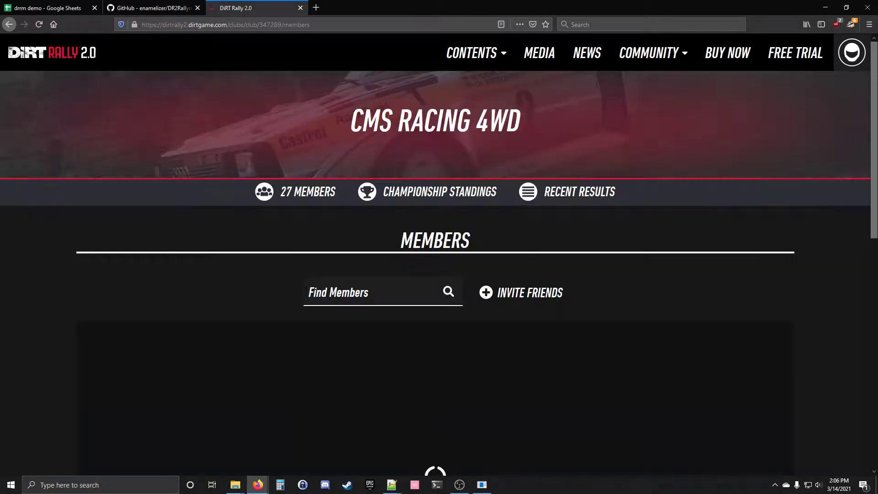
{"action": "scroll", "coordinate": [275, 228], "scroll_direction": "down", "scroll_amount": 3}
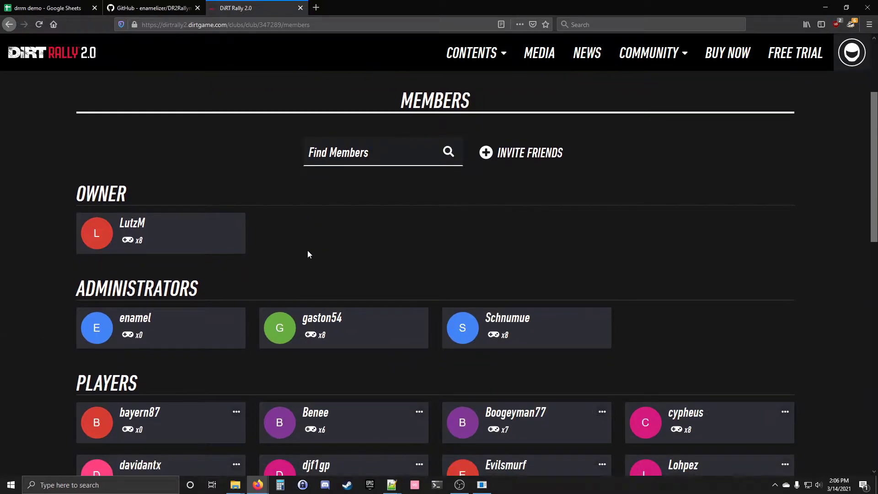
{"action": "scroll", "coordinate": [302, 270], "scroll_direction": "down", "scroll_amount": 3}
{"action": "scroll", "coordinate": [292, 289], "scroll_direction": "down", "scroll_amount": 4}
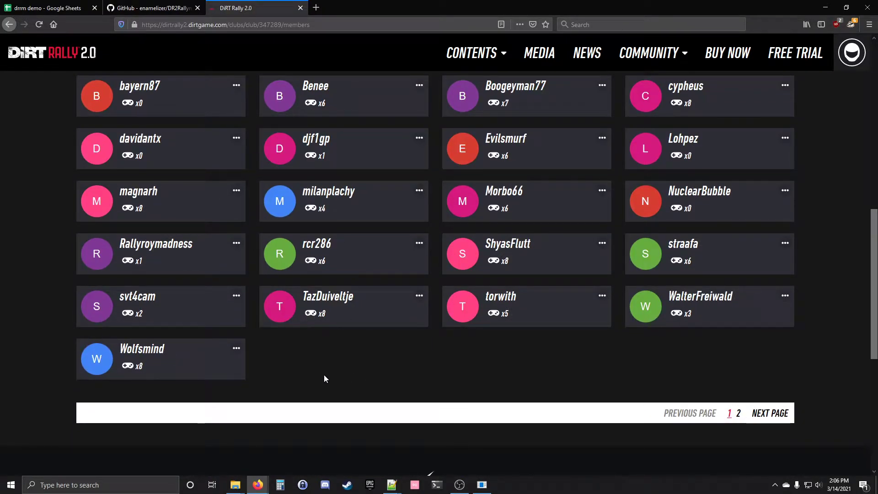
{"action": "scroll", "coordinate": [324, 379], "scroll_direction": "up", "scroll_amount": 10}
Go back to the club page and scroll over its contents
{"action": "key", "text": "alt+Left"}
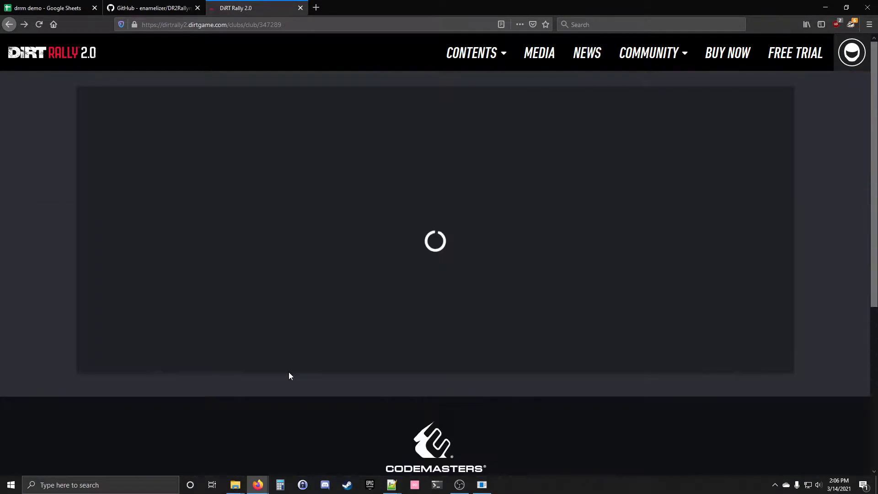
{"action": "scroll", "coordinate": [266, 379], "scroll_direction": "down", "scroll_amount": 5}
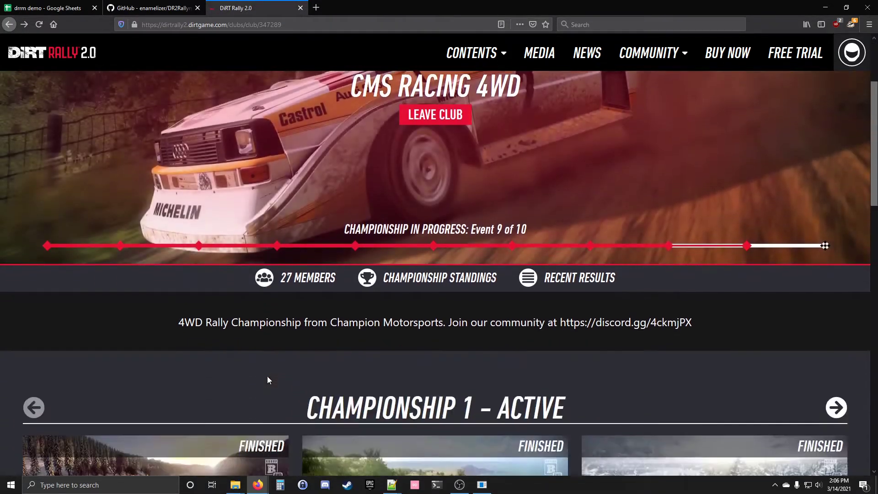
{"action": "scroll", "coordinate": [260, 365], "scroll_direction": "up", "scroll_amount": 5}
{"action": "scroll", "coordinate": [260, 363], "scroll_direction": "down", "scroll_amount": 1}
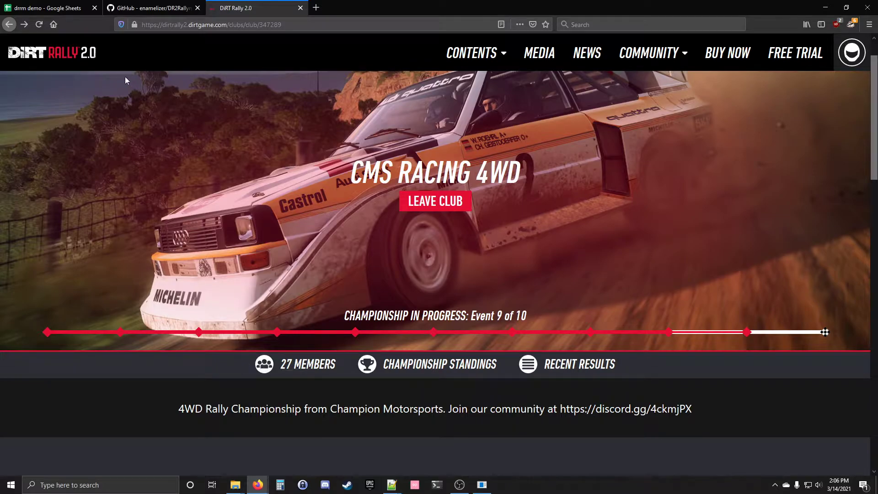
{"action": "scroll", "coordinate": [146, 165], "scroll_direction": "up", "scroll_amount": 1}
Switch back to the 'drrm demo' spreadsheet's Standings sheet
{"action": "left_click", "coordinate": [45, 8]}
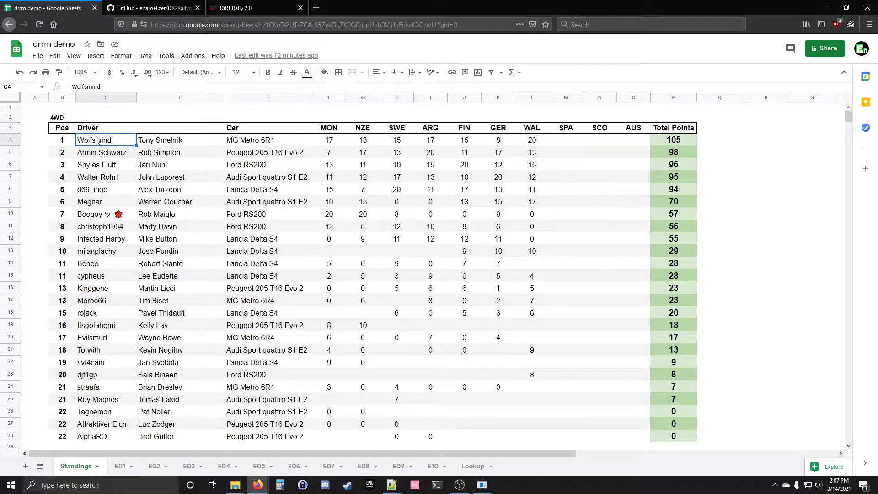
{"action": "left_click", "coordinate": [152, 142]}
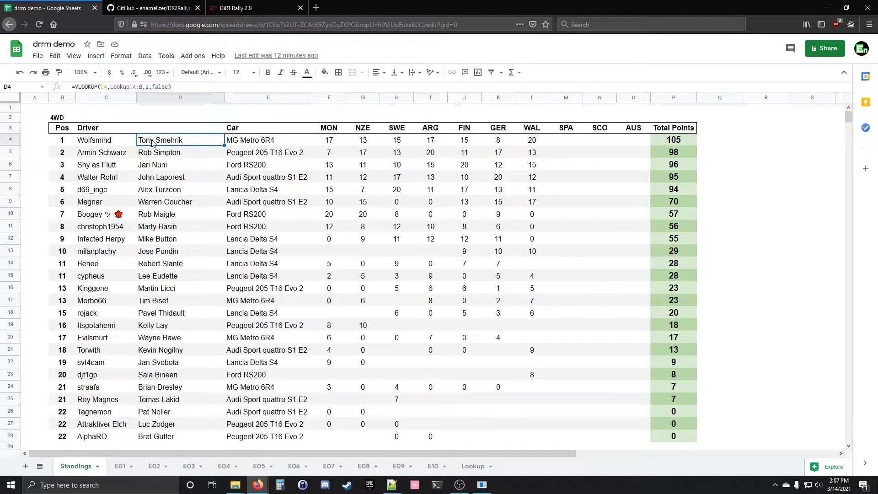
{"action": "left_click_drag", "start_coordinate": [177, 87], "coordinate": [72, 87]}
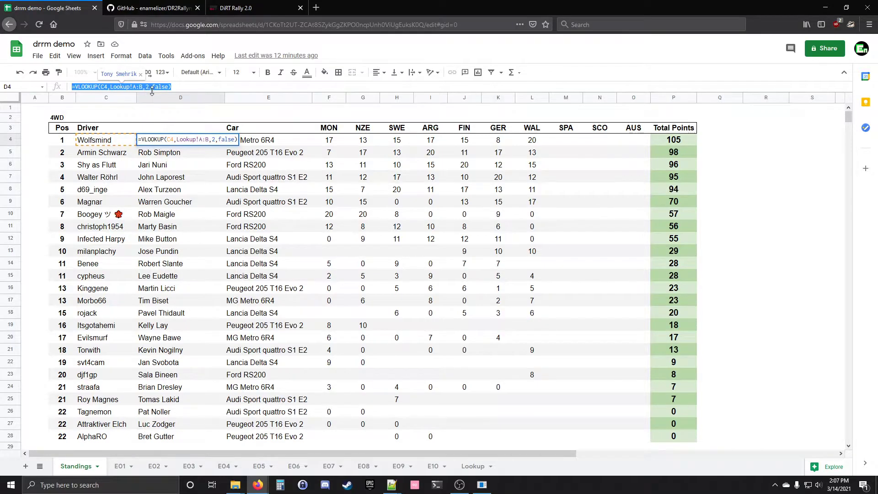
{"action": "key", "text": "Return"}
{"action": "left_click", "coordinate": [179, 141]}
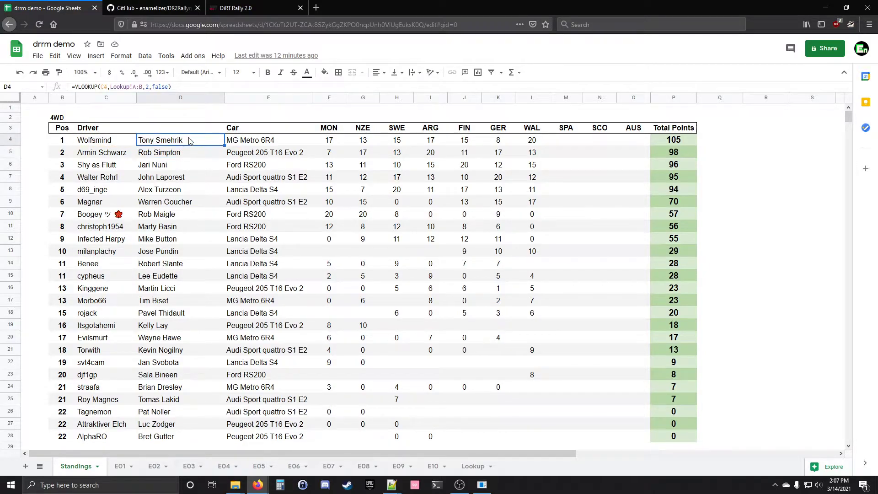
{"action": "left_click", "coordinate": [236, 143]}
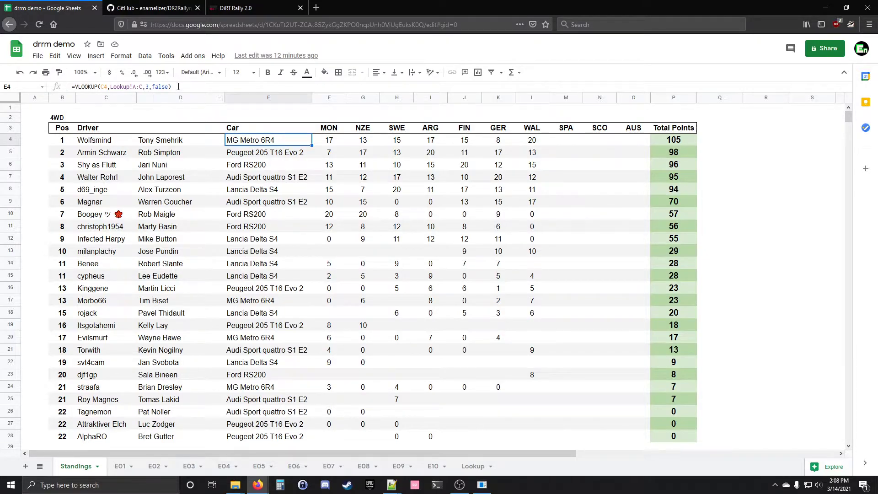
Finish E4's =VLOOKUP(C4,Lookup!A:C,3,false) car lookup showing MG Metro 6R4, then select D4:E4
{"action": "left_click", "coordinate": [104, 88]}
{"action": "left_click", "coordinate": [223, 103]}
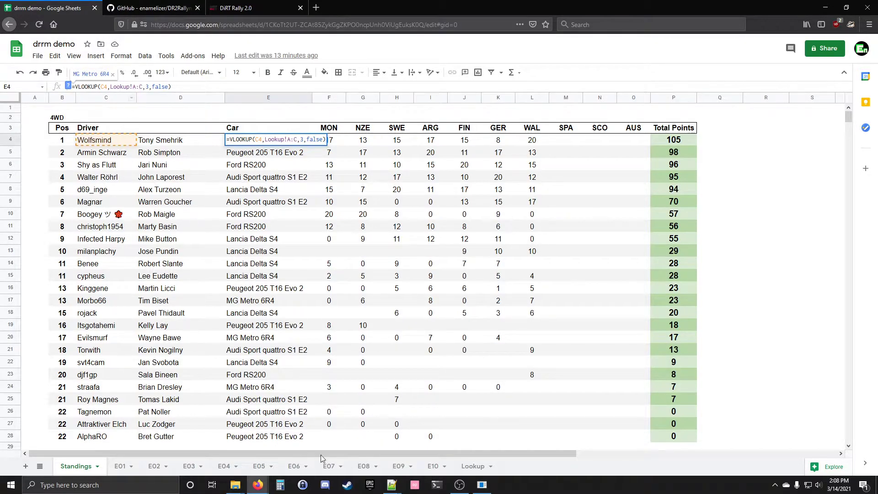
{"action": "left_click", "coordinate": [473, 467]}
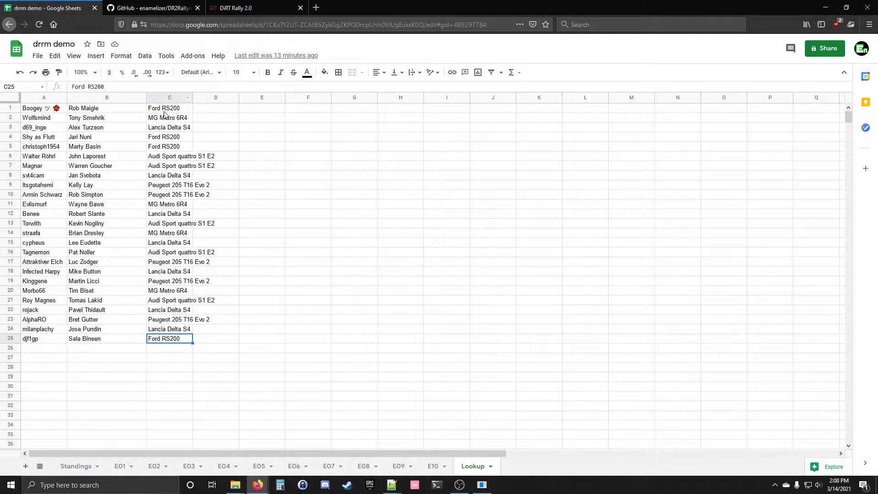
{"action": "left_click", "coordinate": [77, 467]}
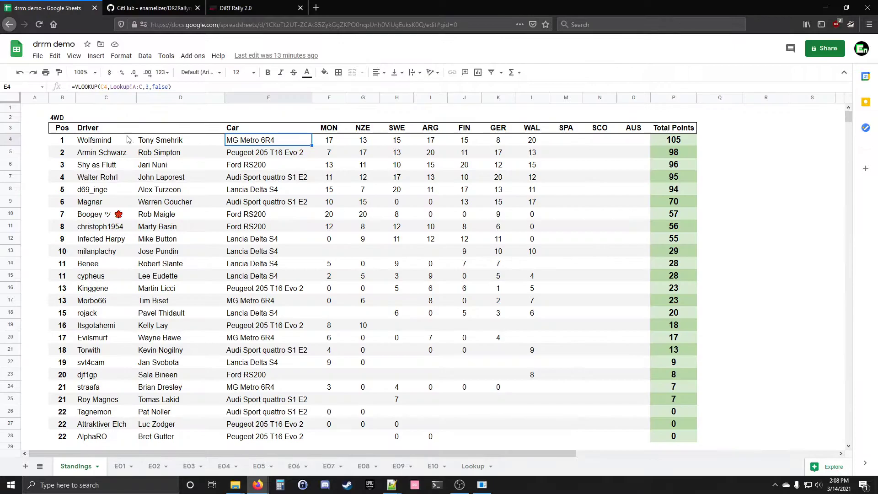
{"action": "left_click", "coordinate": [147, 87]}
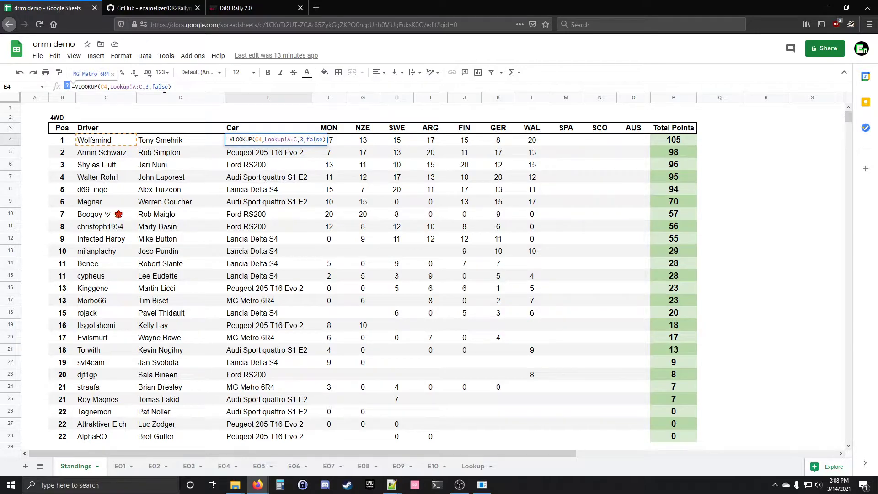
{"action": "key", "text": "Escape"}
{"action": "left_click_drag", "start_coordinate": [160, 146], "coordinate": [241, 147]}
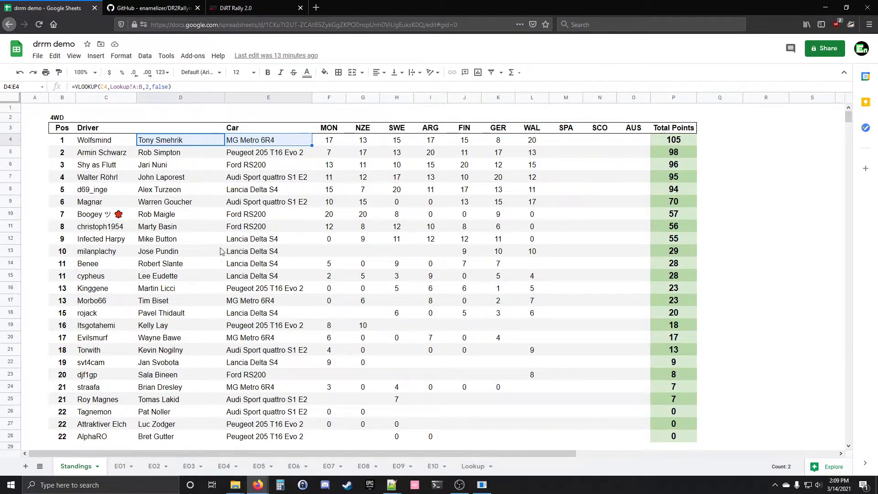
{"action": "scroll", "coordinate": [222, 251], "scroll_direction": "down", "scroll_amount": 3}
{"action": "scroll", "coordinate": [222, 251], "scroll_direction": "down", "scroll_amount": 8}
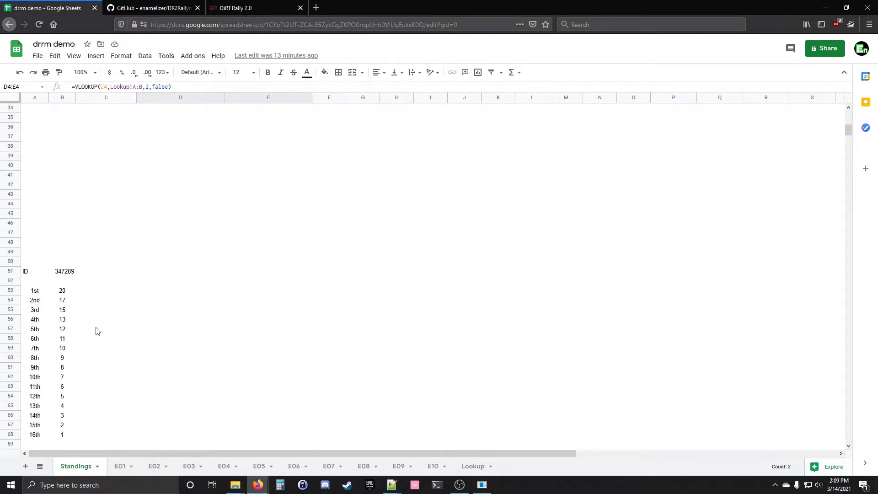
{"action": "left_click", "coordinate": [67, 275]}
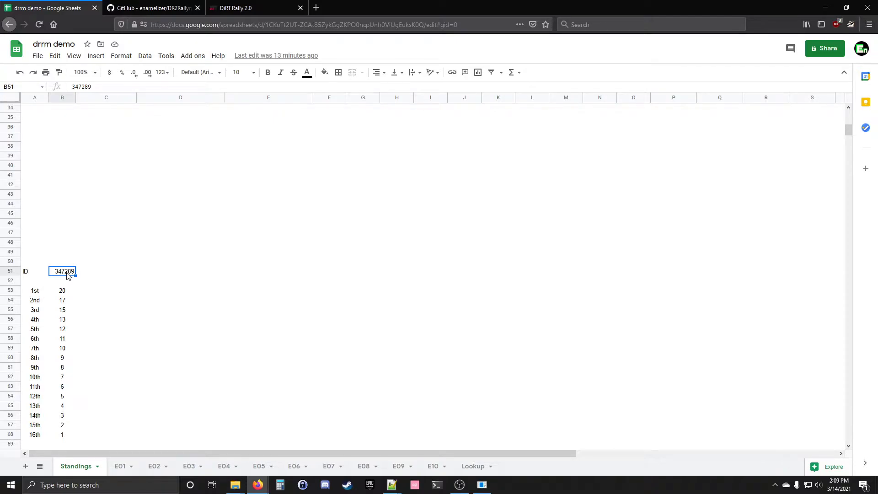
{"action": "left_click", "coordinate": [228, 7]}
{"action": "left_click_drag", "start_coordinate": [264, 27], "coordinate": [282, 23]}
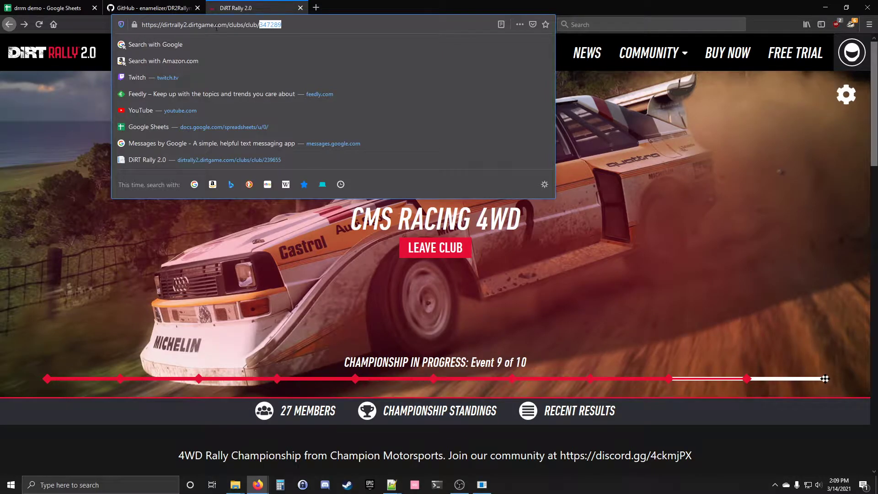
{"action": "left_click", "coordinate": [48, 8]}
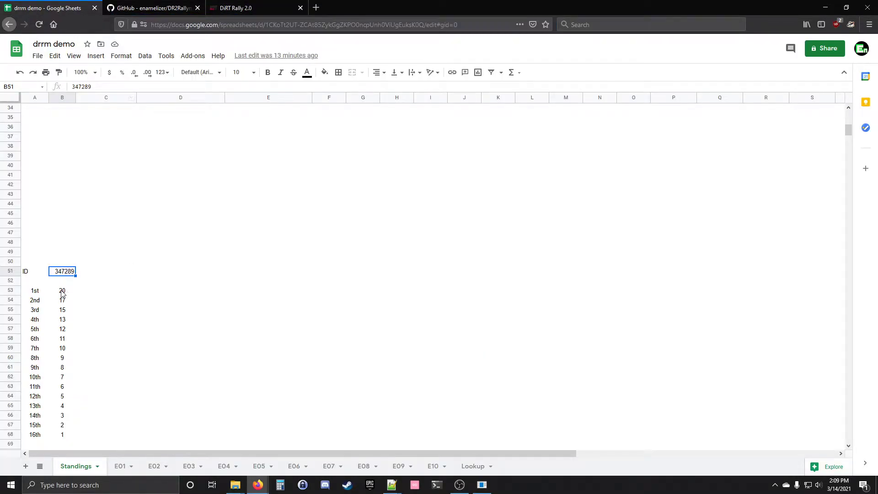
{"action": "left_click_drag", "start_coordinate": [64, 292], "coordinate": [62, 435]}
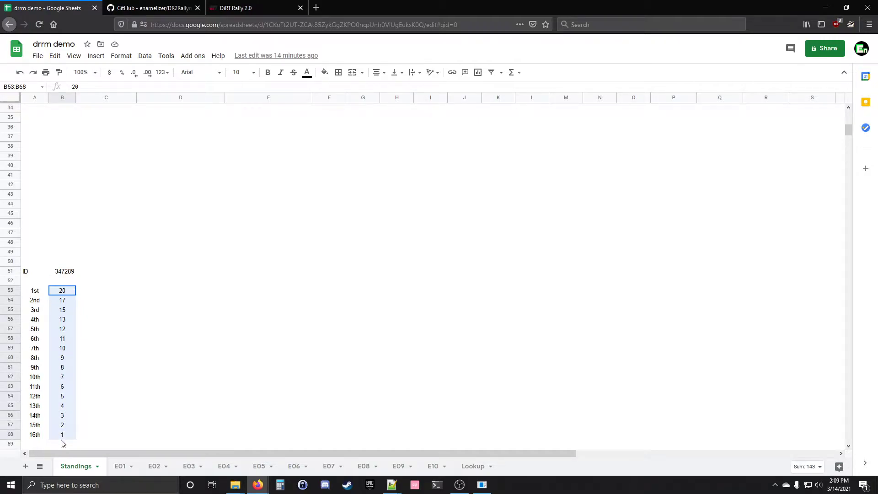
{"action": "left_click_drag", "start_coordinate": [63, 442], "coordinate": [63, 443]}
{"action": "scroll", "coordinate": [140, 298], "scroll_direction": "up", "scroll_amount": 10}
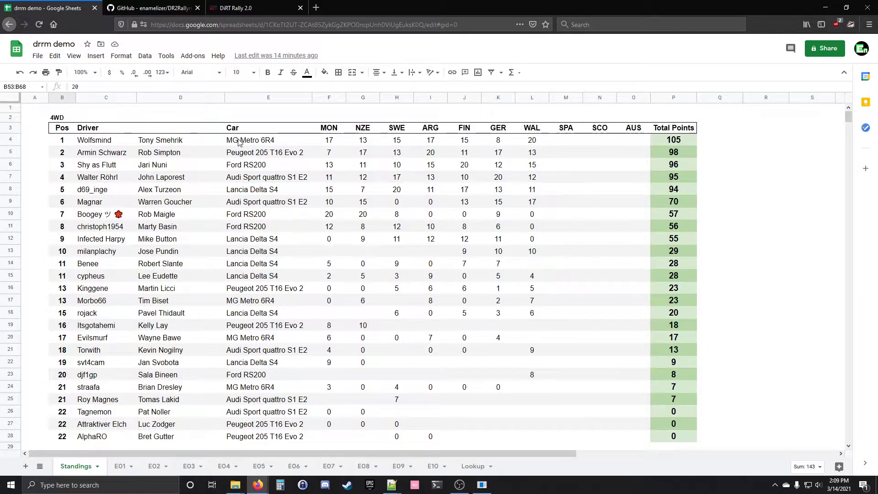
Open the E01 Monaco – Monte Carlo sheet and scroll through its position chart and back
{"action": "left_click", "coordinate": [121, 467]}
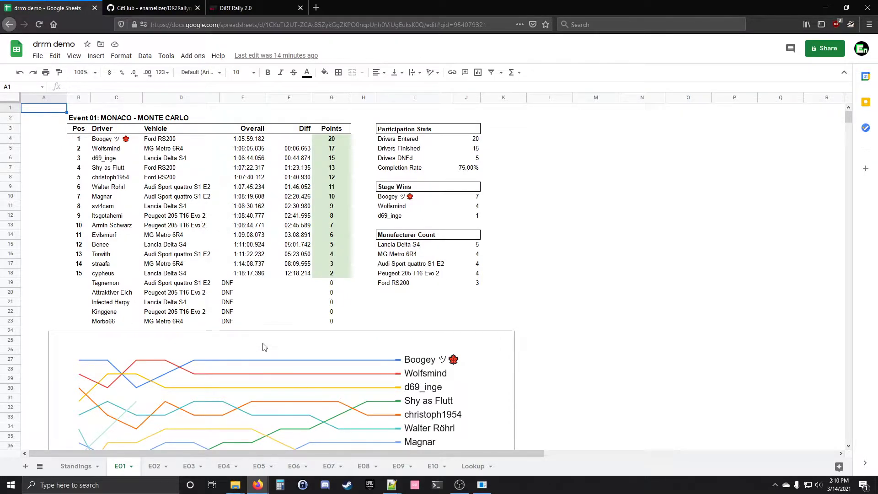
{"action": "scroll", "coordinate": [597, 354], "scroll_direction": "down", "scroll_amount": 5}
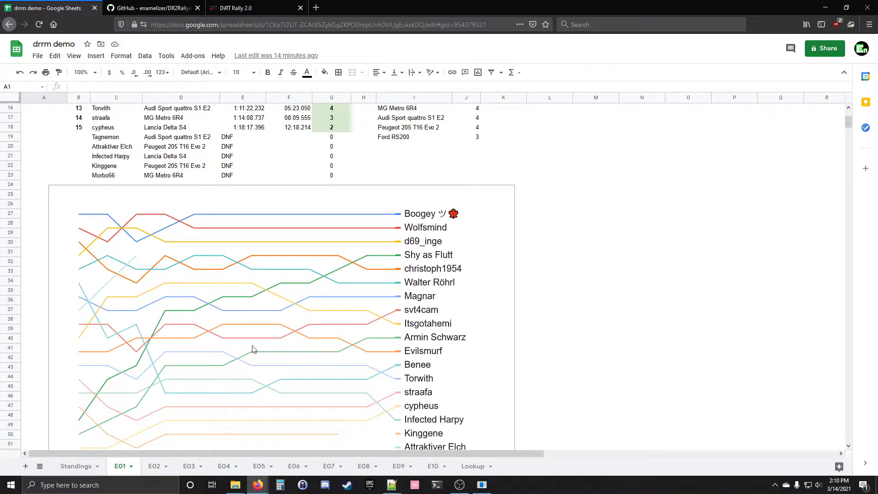
{"action": "scroll", "coordinate": [259, 349], "scroll_direction": "down", "scroll_amount": 1}
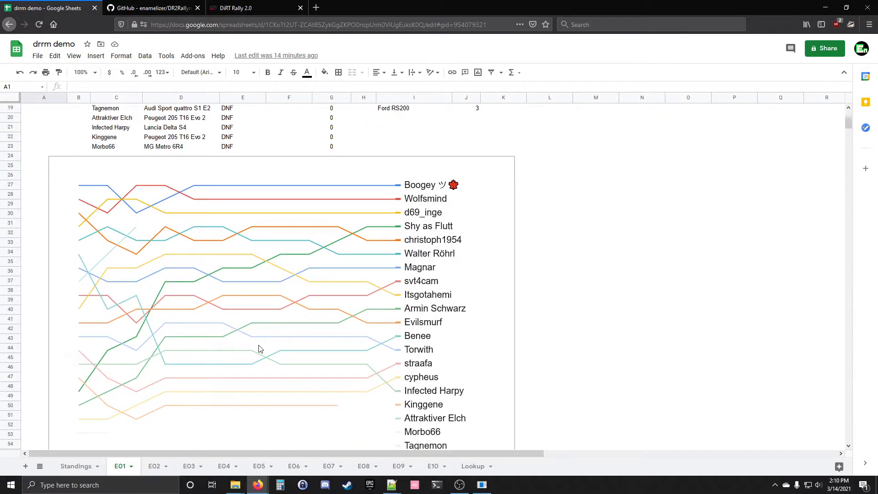
{"action": "scroll", "coordinate": [261, 350], "scroll_direction": "down", "scroll_amount": 1}
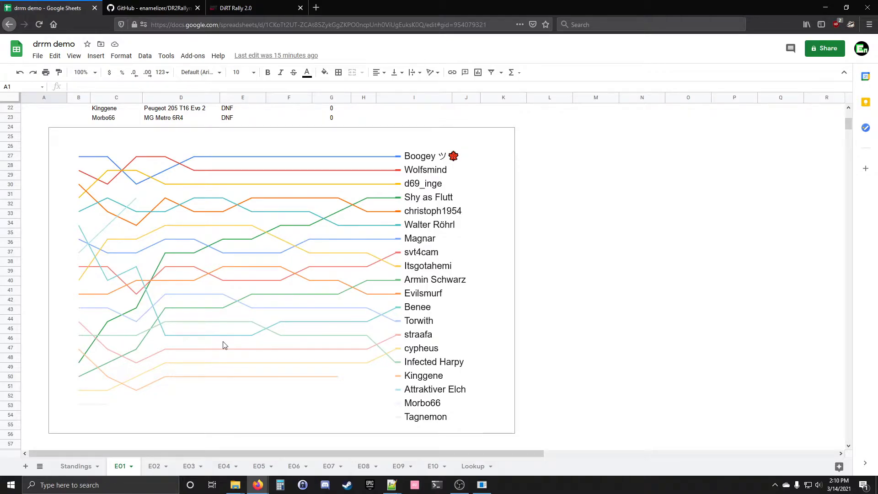
{"action": "scroll", "coordinate": [224, 345], "scroll_direction": "up", "scroll_amount": 7}
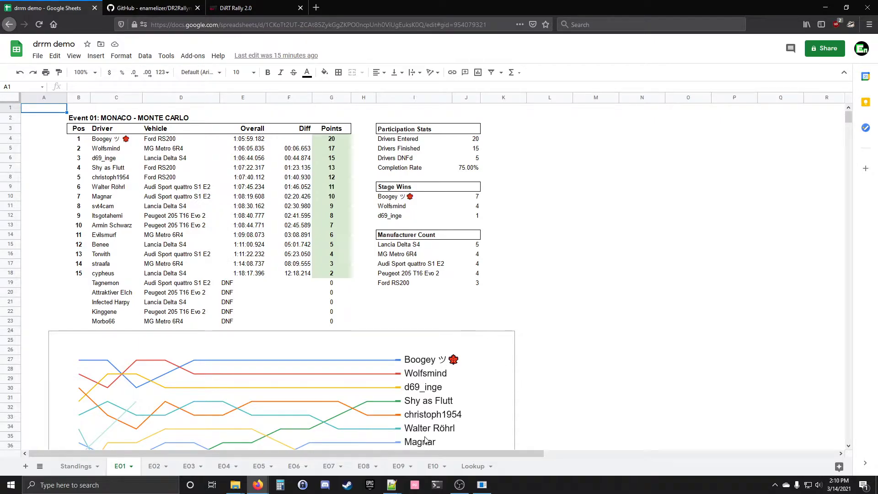
Go to the empty E08 Spain sheet, then switch to the DiRT Rally 2.0 club page
{"action": "left_click", "coordinate": [328, 468]}
{"action": "left_click", "coordinate": [364, 467]}
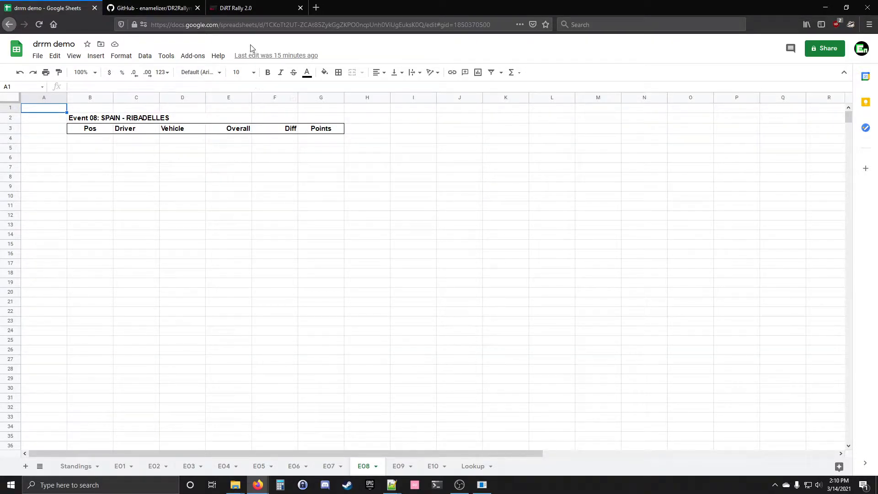
{"action": "left_click", "coordinate": [240, 11]}
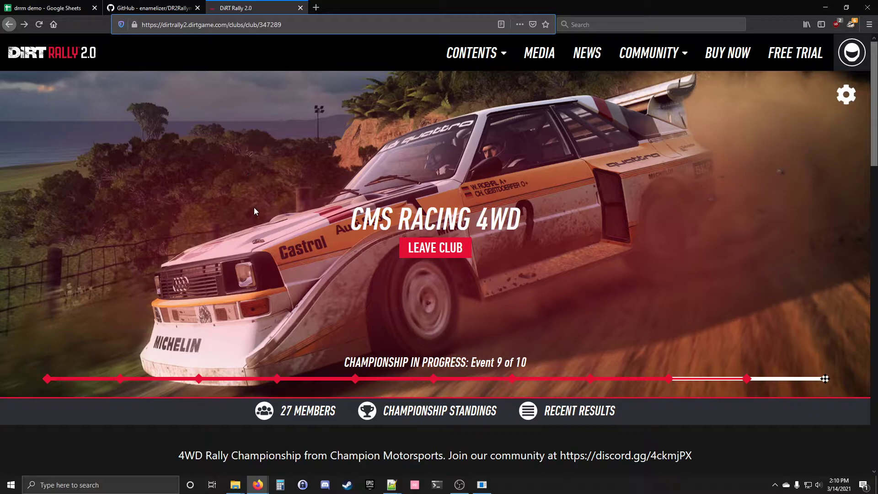
Open the Event 08 Ribadelles results from the club's event cards
{"action": "scroll", "coordinate": [251, 203], "scroll_direction": "down", "scroll_amount": 10}
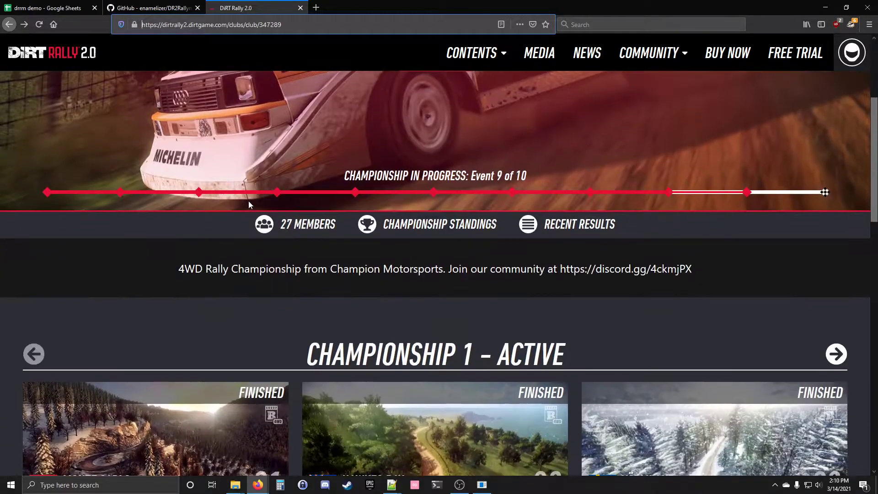
{"action": "scroll", "coordinate": [424, 302], "scroll_direction": "down", "scroll_amount": 2}
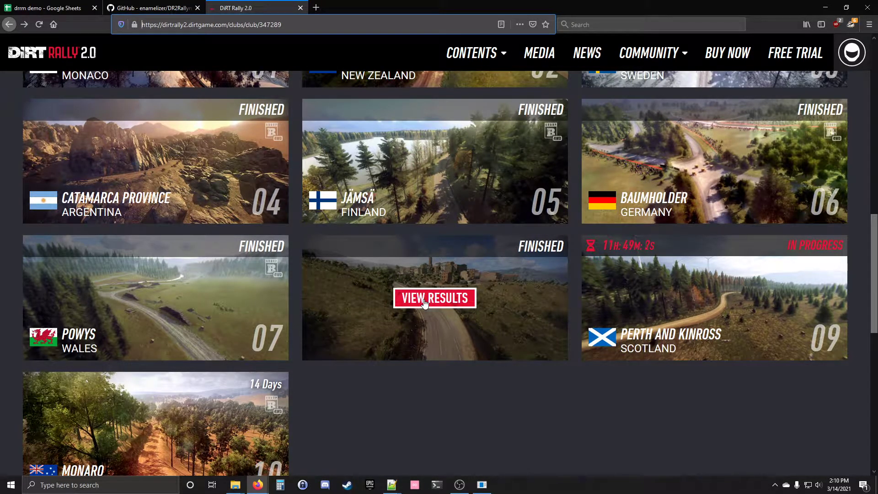
{"action": "left_click", "coordinate": [425, 302]}
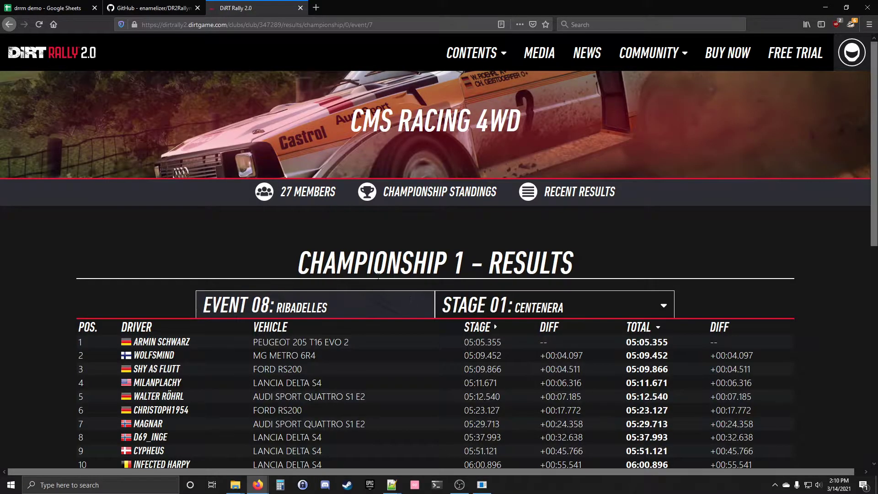
Show the Stage 12 standings, select all twelve result rows, and return to the spreadsheet
{"action": "scroll", "coordinate": [172, 267], "scroll_direction": "down", "scroll_amount": 3}
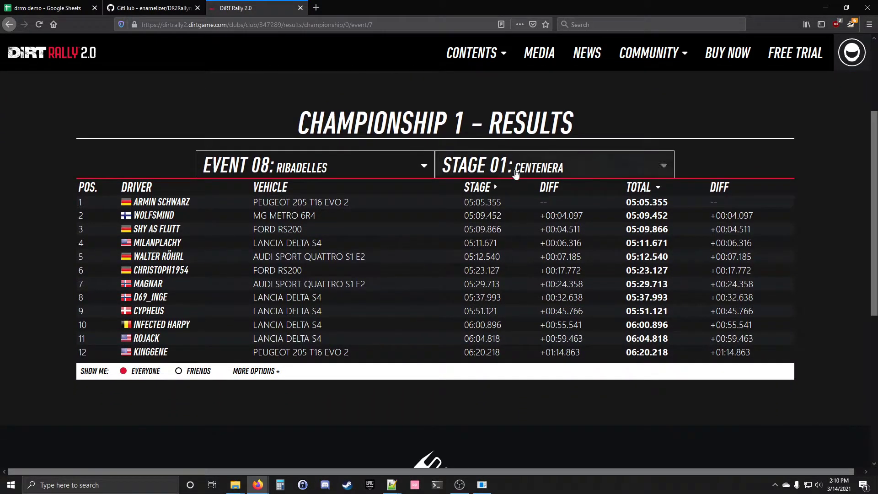
{"action": "left_click", "coordinate": [487, 174]}
{"action": "scroll", "coordinate": [535, 412], "scroll_direction": "down", "scroll_amount": 1}
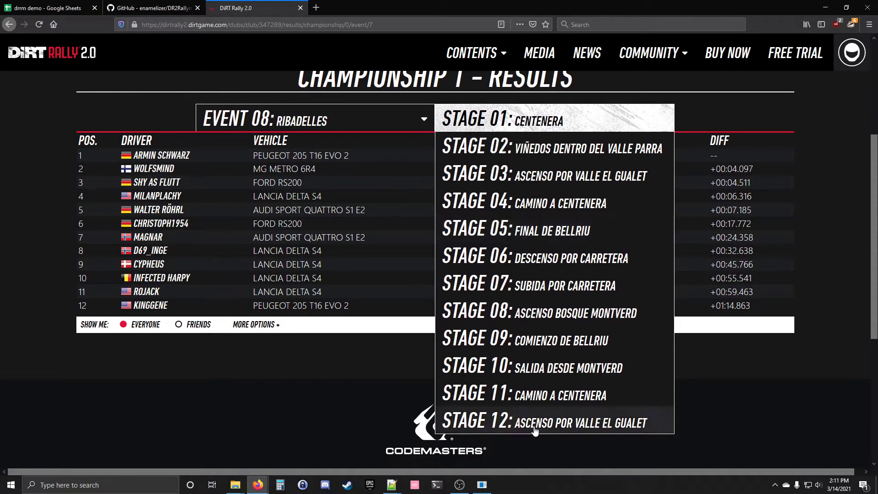
{"action": "left_click", "coordinate": [535, 428]}
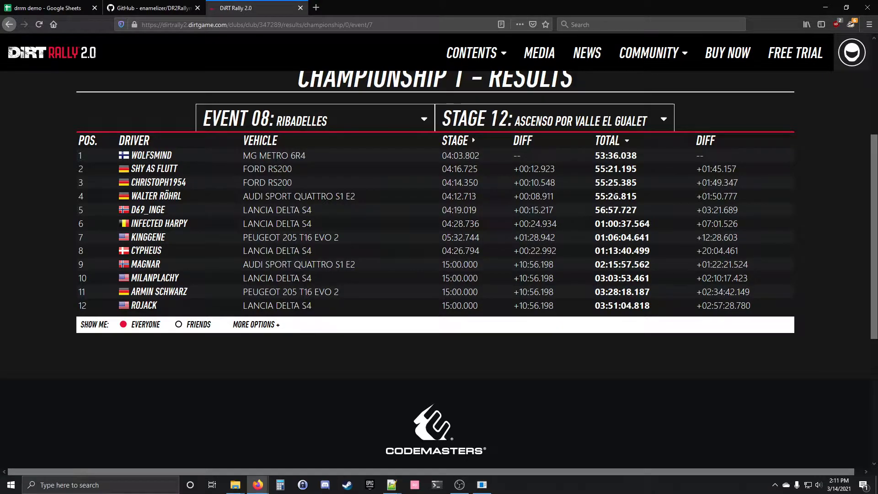
{"action": "left_click_drag", "start_coordinate": [79, 157], "coordinate": [773, 310]}
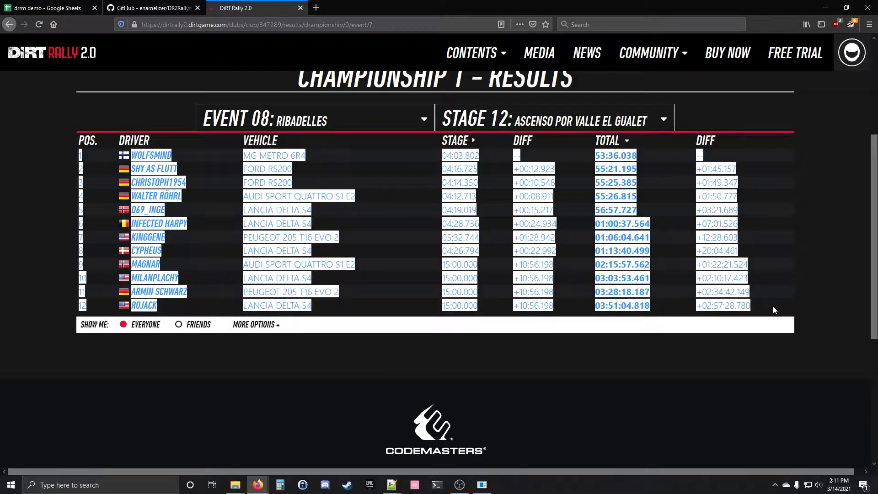
{"action": "left_click", "coordinate": [31, 9]}
Paste the twelve Spain result rows at B4 and delete the stage time and diff columns E:F
{"action": "left_click", "coordinate": [94, 142]}
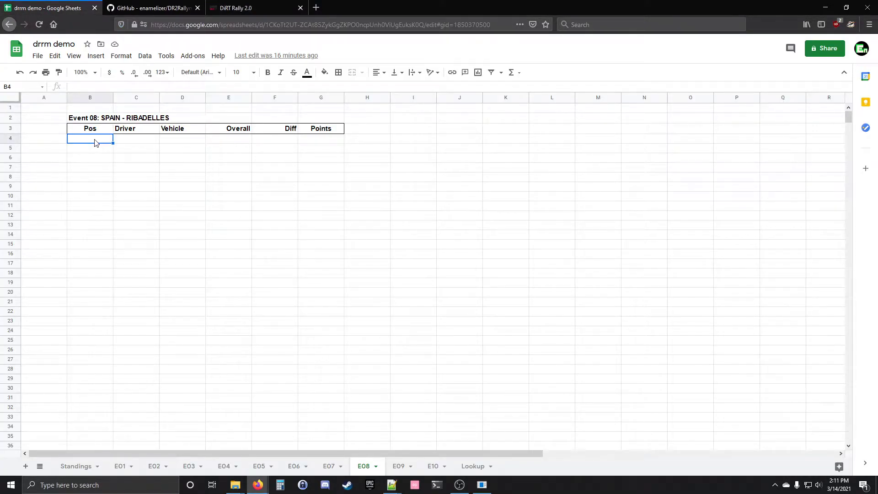
{"action": "key", "text": "ctrl+v"}
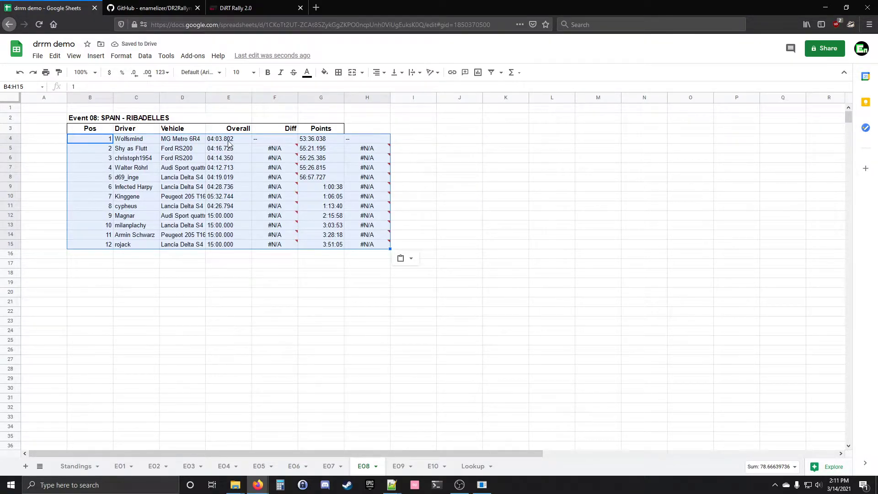
{"action": "left_click_drag", "start_coordinate": [220, 139], "coordinate": [283, 245]}
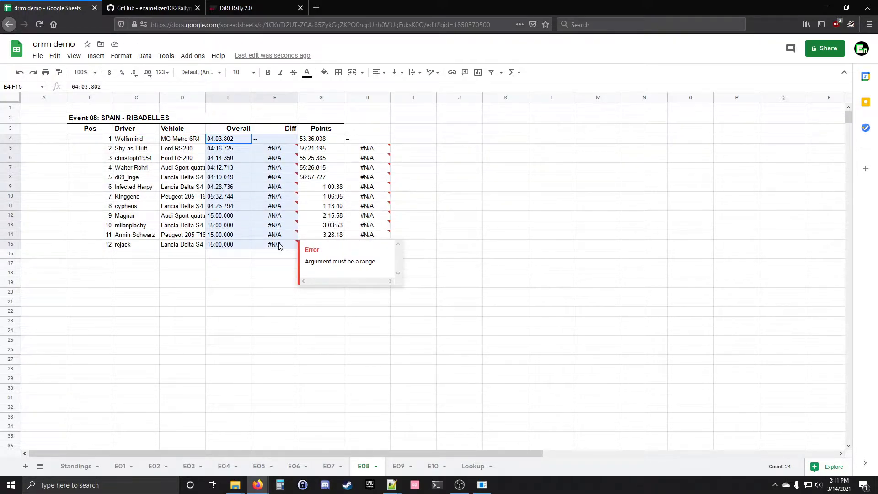
{"action": "right_click", "coordinate": [280, 246]}
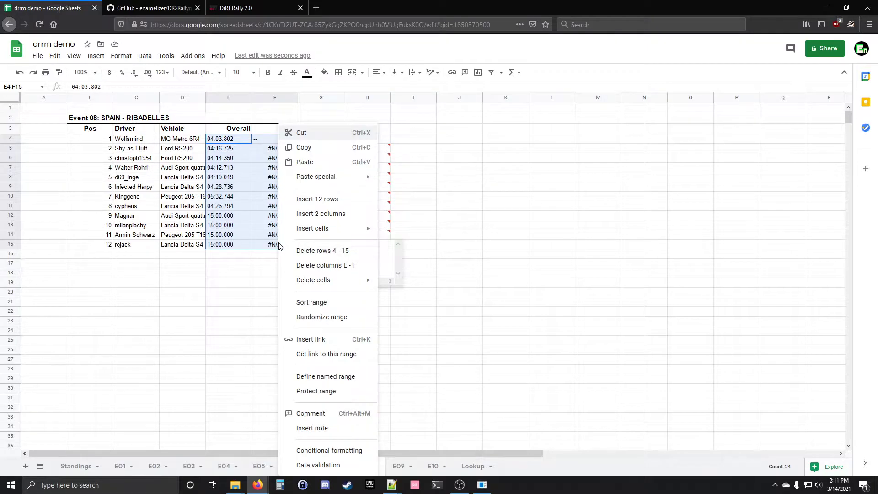
{"action": "mouse_move", "coordinate": [313, 280]}
{"action": "left_click", "coordinate": [388, 283]}
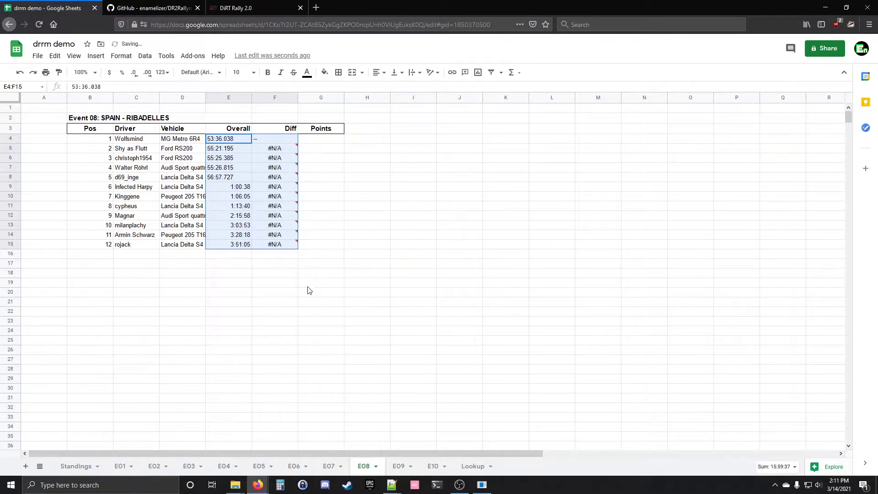
{"action": "left_click", "coordinate": [286, 284]}
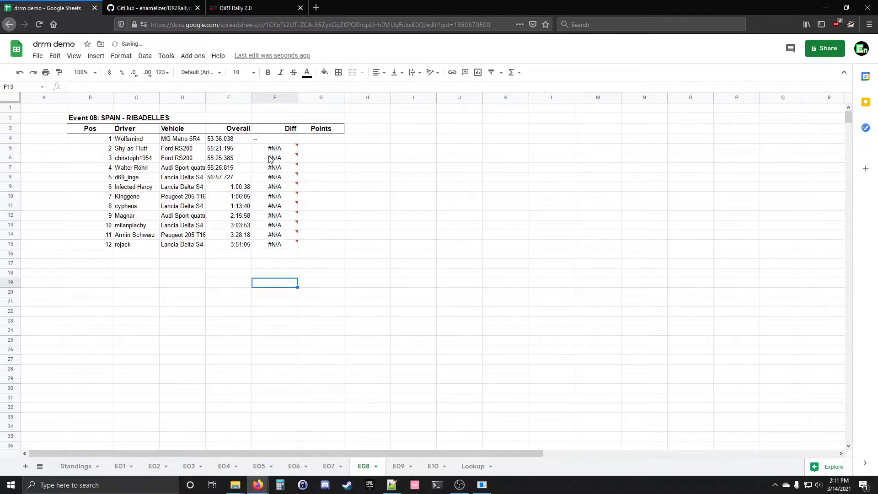
Check the #N/A errors down the Diff column, starting at F5
{"action": "left_click", "coordinate": [228, 8]}
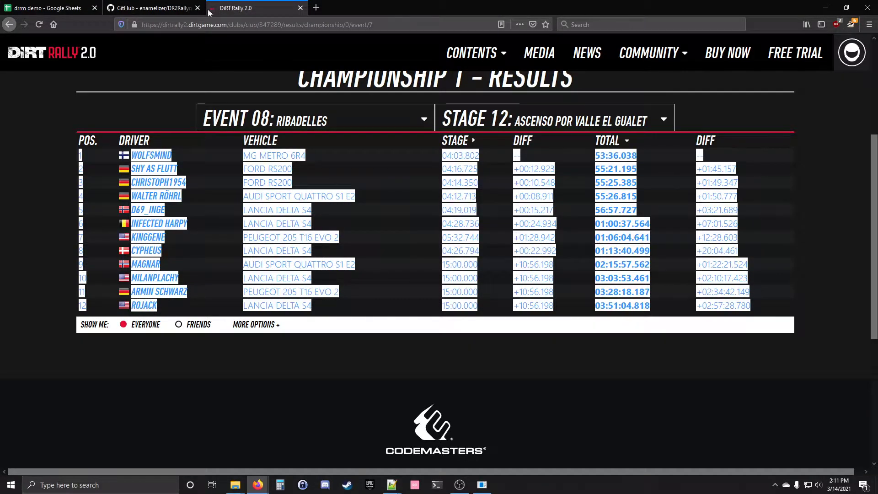
{"action": "left_click", "coordinate": [145, 9]}
{"action": "left_click", "coordinate": [70, 9]}
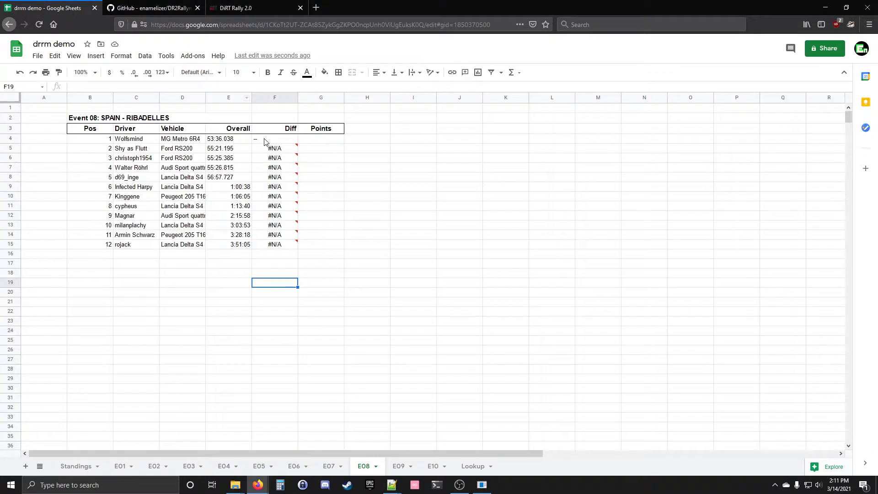
{"action": "left_click", "coordinate": [274, 149]}
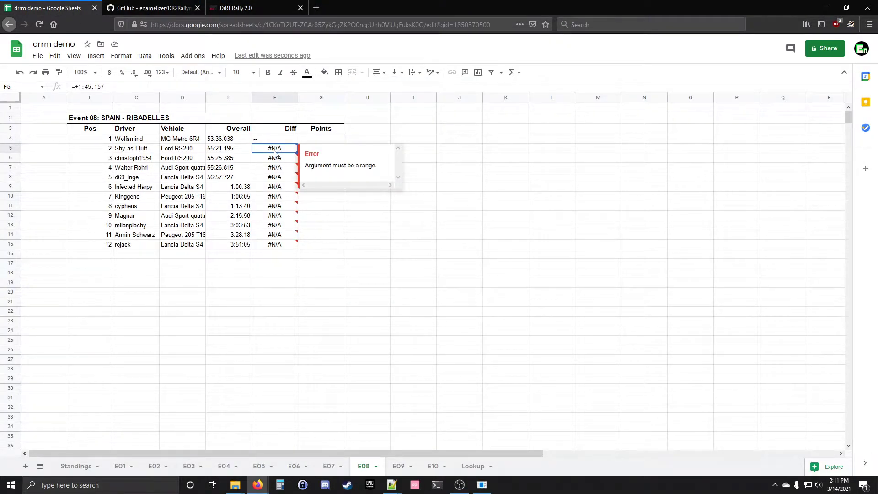
{"action": "left_click", "coordinate": [274, 161]}
{"action": "left_click", "coordinate": [275, 169]}
{"action": "left_click", "coordinate": [277, 187]}
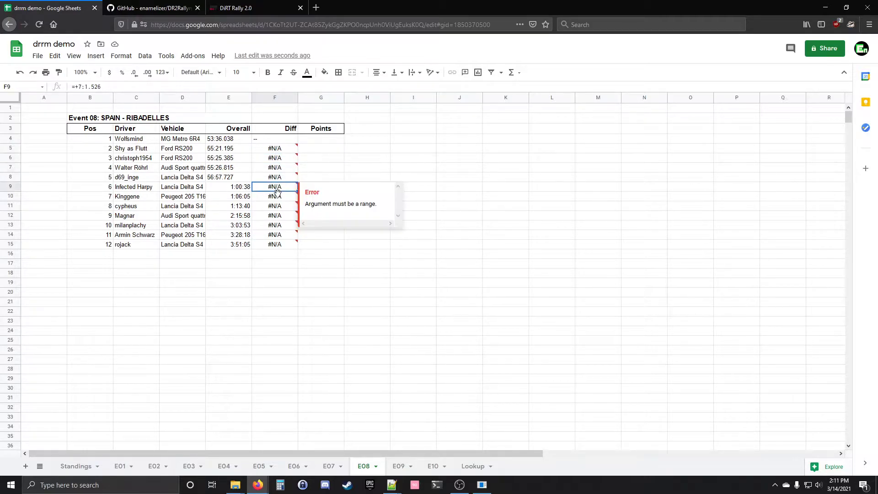
{"action": "left_click", "coordinate": [277, 207]}
{"action": "left_click", "coordinate": [279, 227]}
{"action": "left_click", "coordinate": [271, 178]}
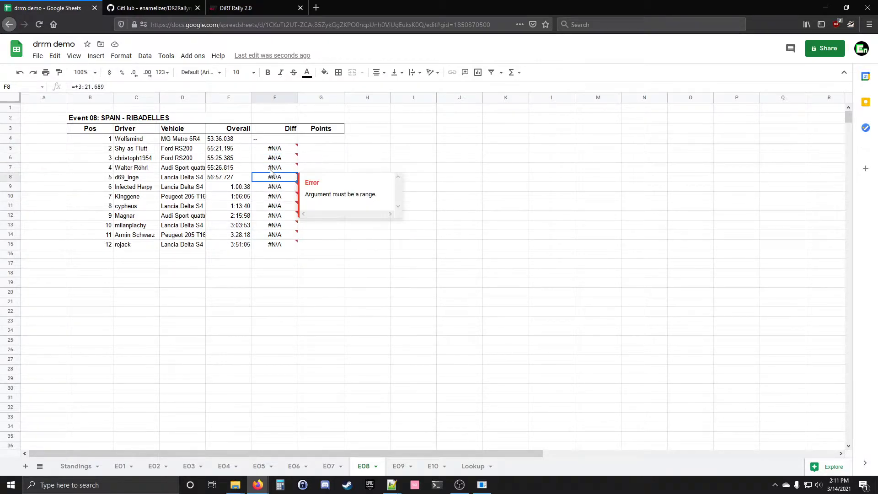
{"action": "left_click", "coordinate": [275, 159]}
Clear the broken Diff formulas in F4:F15, then select the Points column cells
{"action": "left_click_drag", "start_coordinate": [275, 139], "coordinate": [282, 248]}
{"action": "key", "text": "Delete"}
{"action": "left_click", "coordinate": [275, 292]}
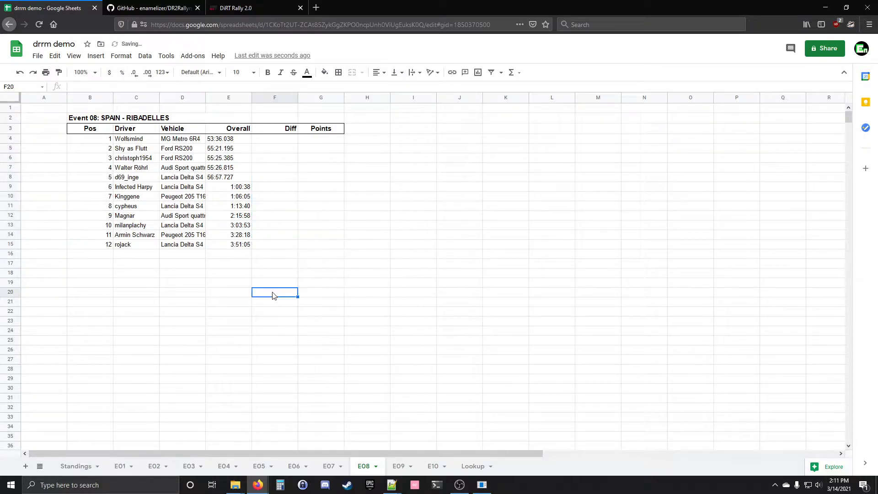
{"action": "left_click_drag", "start_coordinate": [322, 139], "coordinate": [329, 259]}
Review the vehicle names in column D, select Points G4:G15, and return to the DiRT Rally 2.0 results
{"action": "left_click", "coordinate": [179, 141]}
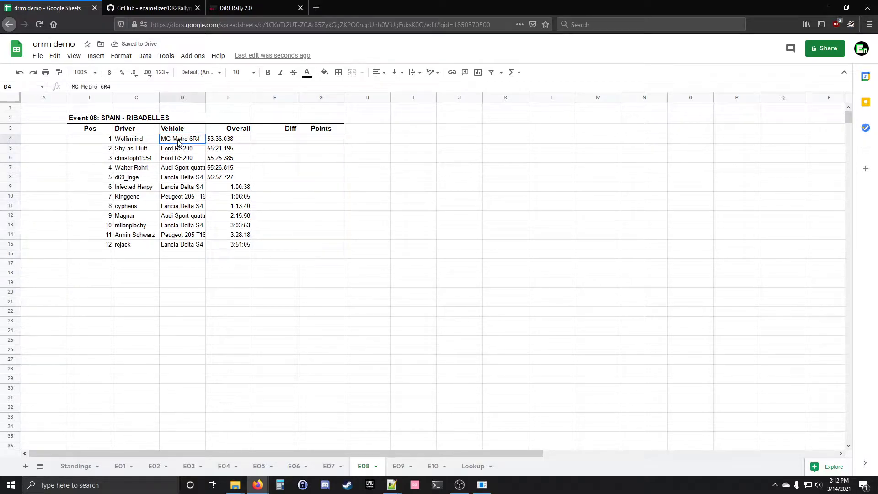
{"action": "left_click", "coordinate": [177, 148]}
{"action": "left_click", "coordinate": [176, 141]}
{"action": "left_click", "coordinate": [178, 150]}
{"action": "left_click", "coordinate": [178, 159]}
{"action": "left_click", "coordinate": [178, 168]}
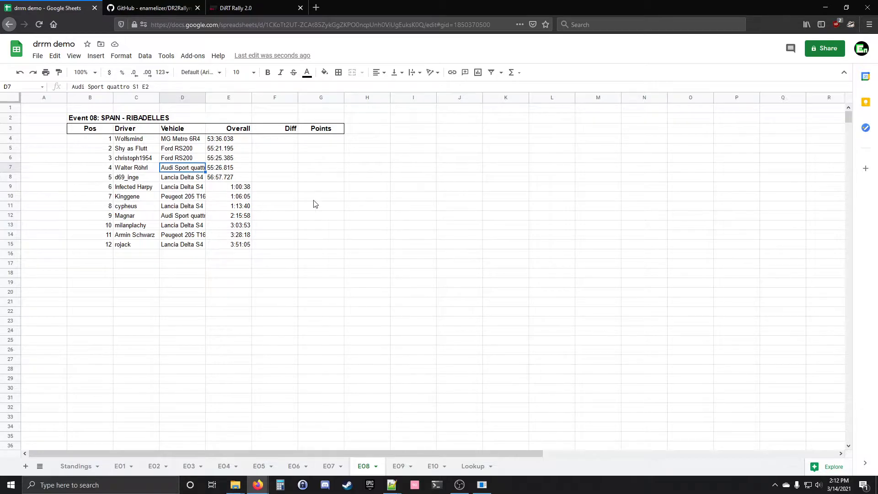
{"action": "left_click_drag", "start_coordinate": [322, 143], "coordinate": [334, 248]}
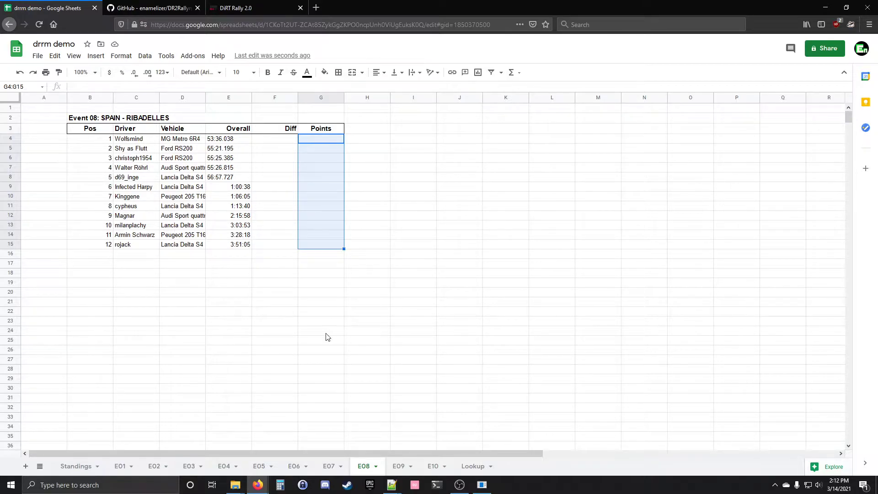
{"action": "left_click", "coordinate": [246, 10]}
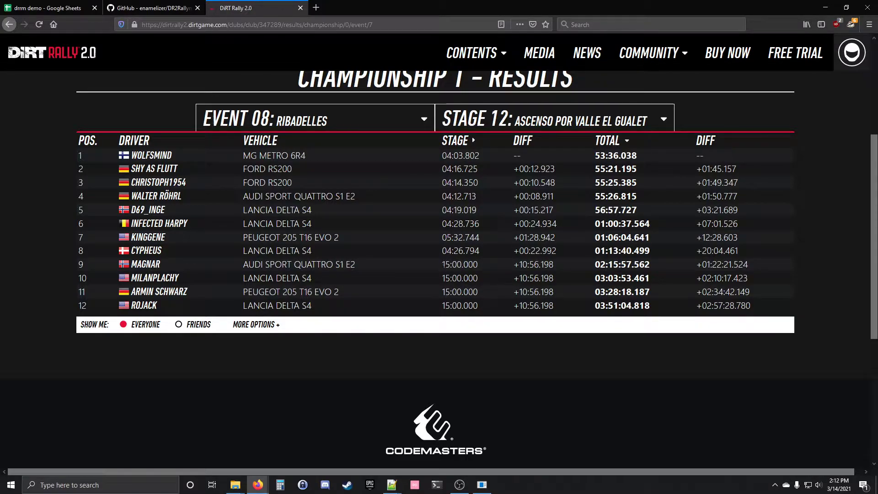
Highlight the 15:00.000 stage times in rows 9–12 of the Ribadelles results, then go to DR2Rallymaster GitHub
{"action": "left_click_drag", "start_coordinate": [442, 265], "coordinate": [484, 270]}
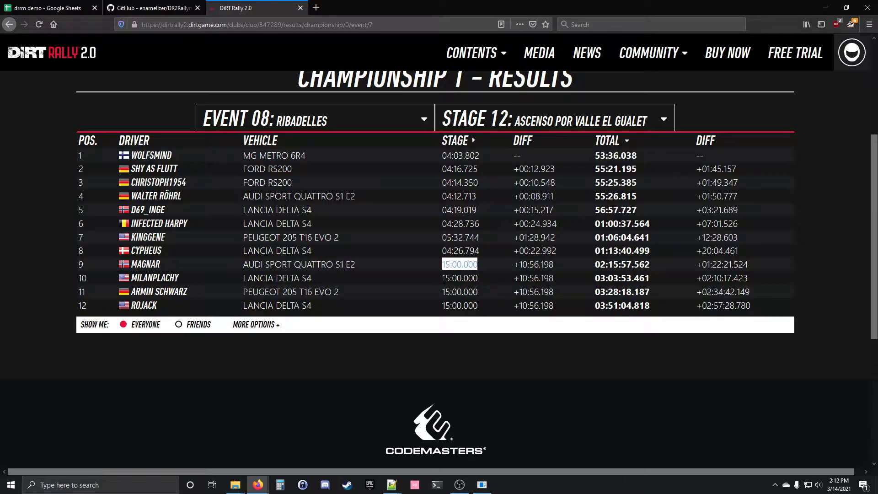
{"action": "left_click_drag", "start_coordinate": [442, 279], "coordinate": [480, 305]}
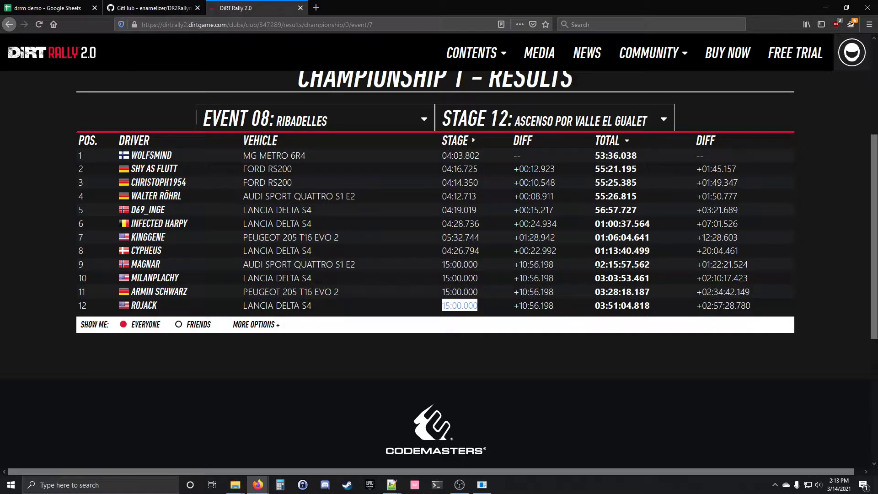
{"action": "left_click_drag", "start_coordinate": [596, 265], "coordinate": [763, 316]}
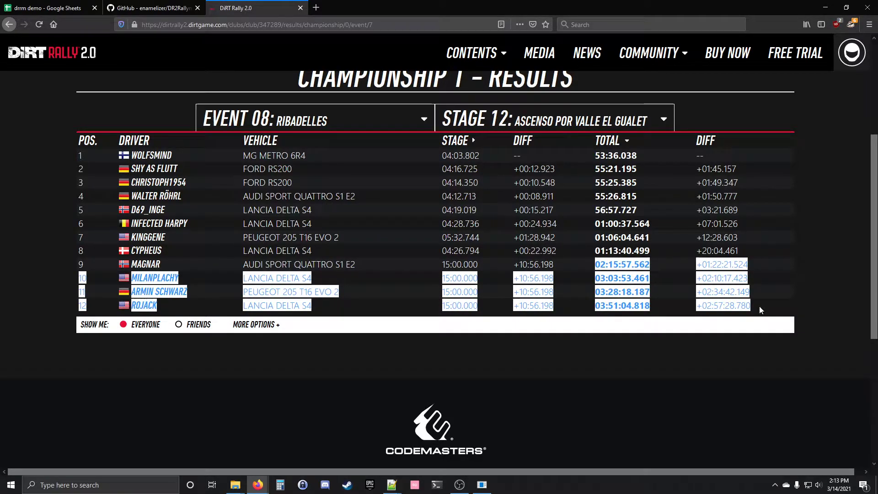
{"action": "left_click", "coordinate": [761, 308]}
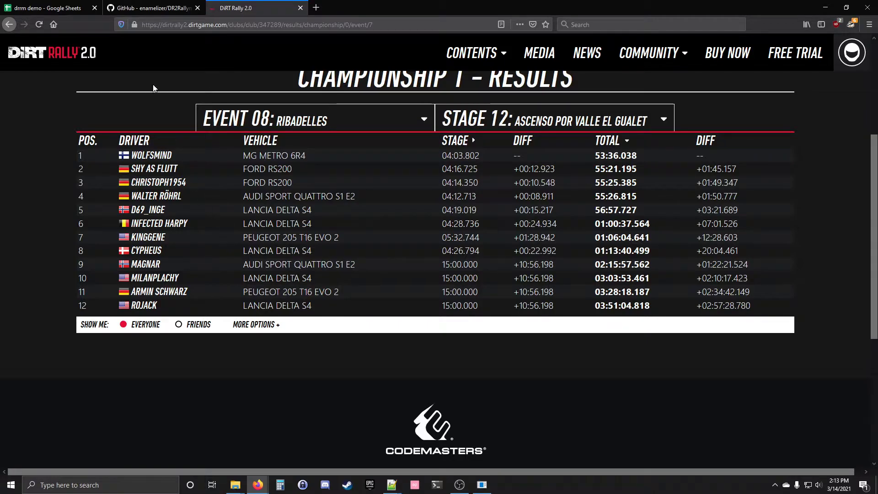
{"action": "left_click", "coordinate": [159, 10]}
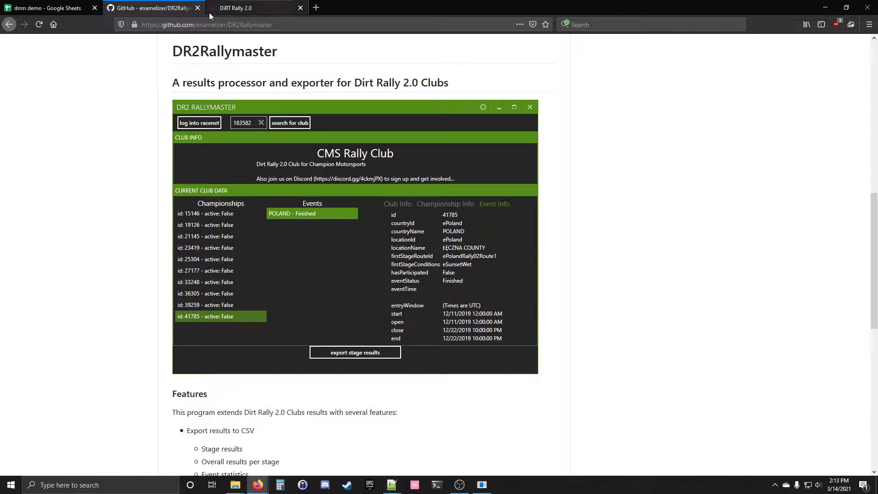
{"action": "left_click", "coordinate": [247, 8]}
{"action": "double_click", "coordinate": [459, 157]}
{"action": "double_click", "coordinate": [457, 170]}
{"action": "double_click", "coordinate": [457, 182]}
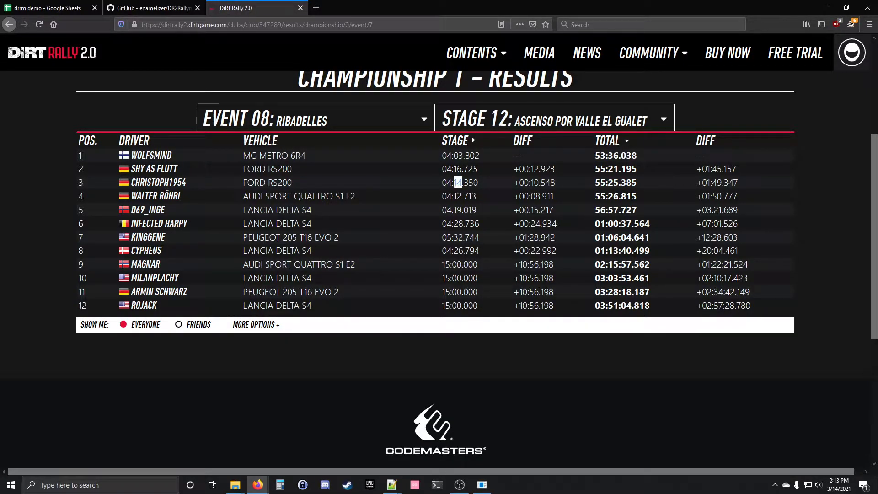
{"action": "double_click", "coordinate": [458, 196]}
{"action": "double_click", "coordinate": [457, 210]}
{"action": "left_click_drag", "start_coordinate": [443, 223], "coordinate": [485, 231]}
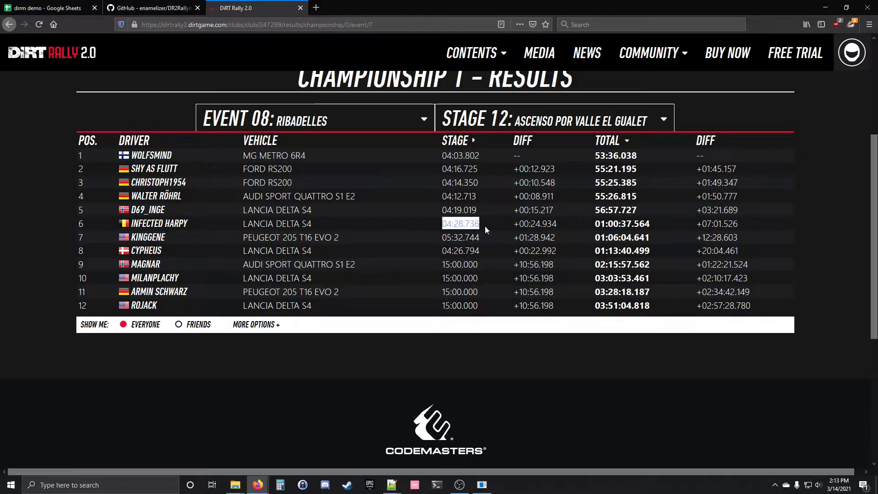
{"action": "left_click", "coordinate": [455, 238]}
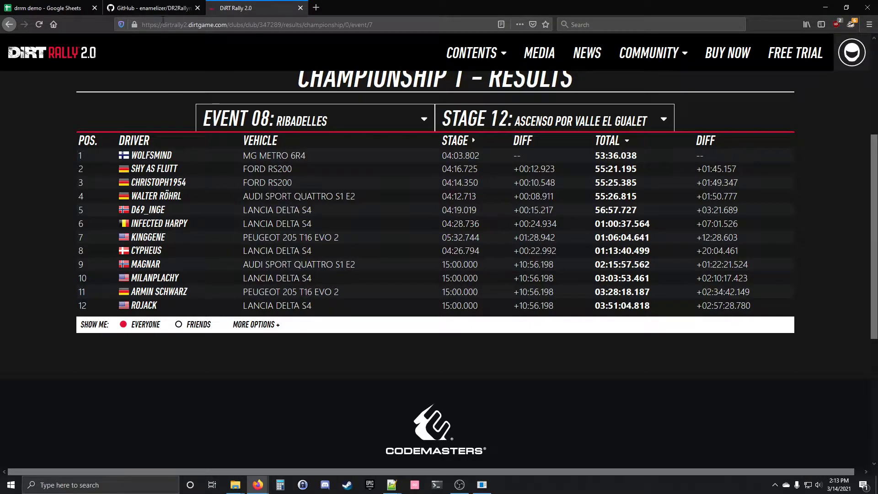
{"action": "left_click", "coordinate": [147, 8]}
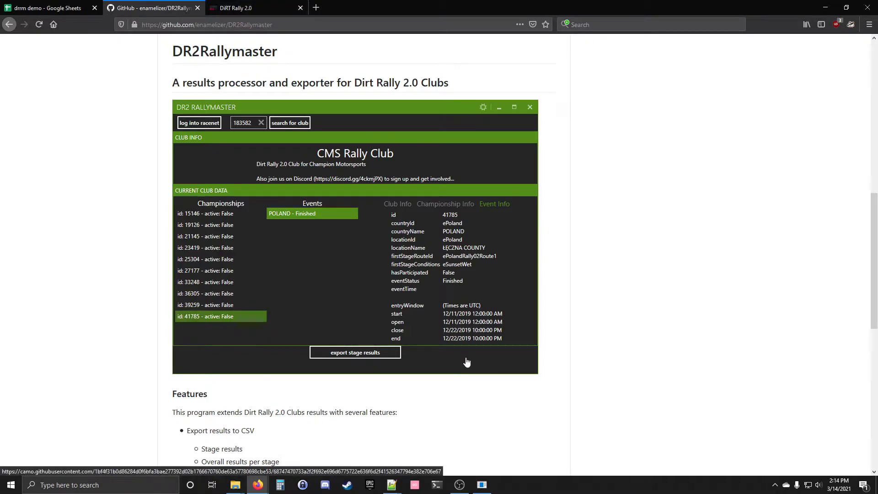
Launch DR2 Rallymaster and move its window toward the screen centre
{"action": "left_click", "coordinate": [482, 485]}
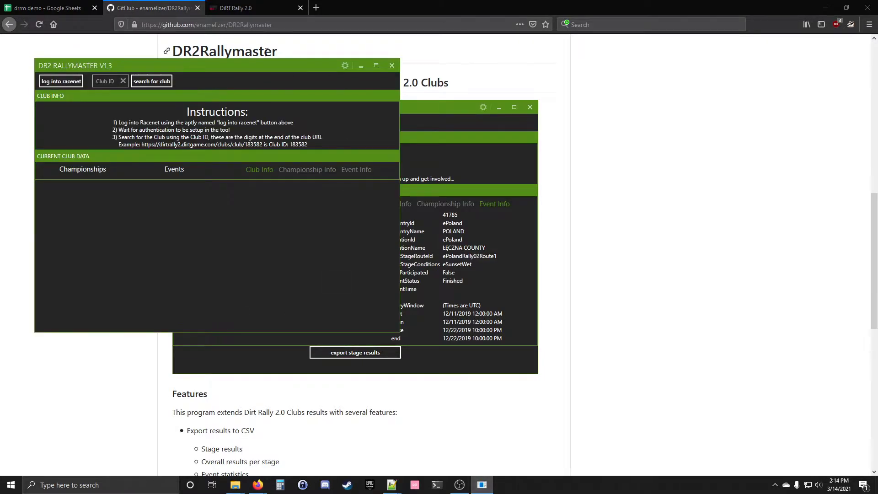
{"action": "left_click", "coordinate": [829, 9]}
{"action": "left_click", "coordinate": [648, 151]}
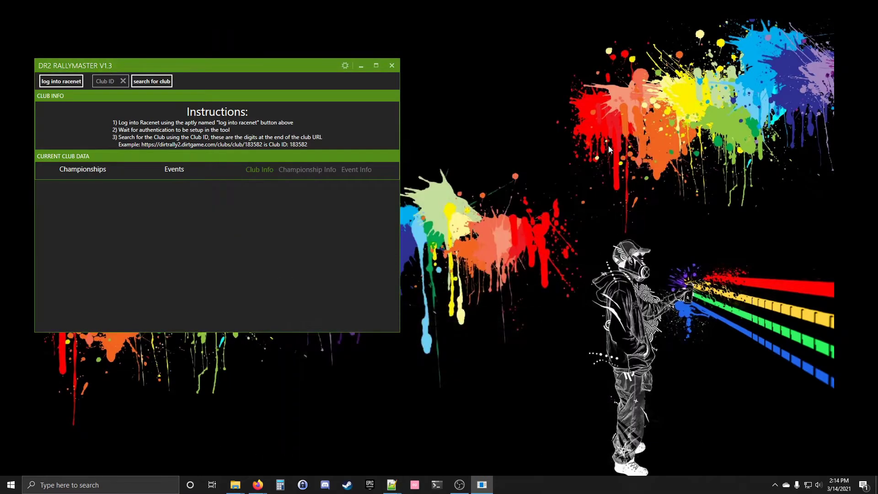
{"action": "left_click_drag", "start_coordinate": [261, 65], "coordinate": [416, 87]}
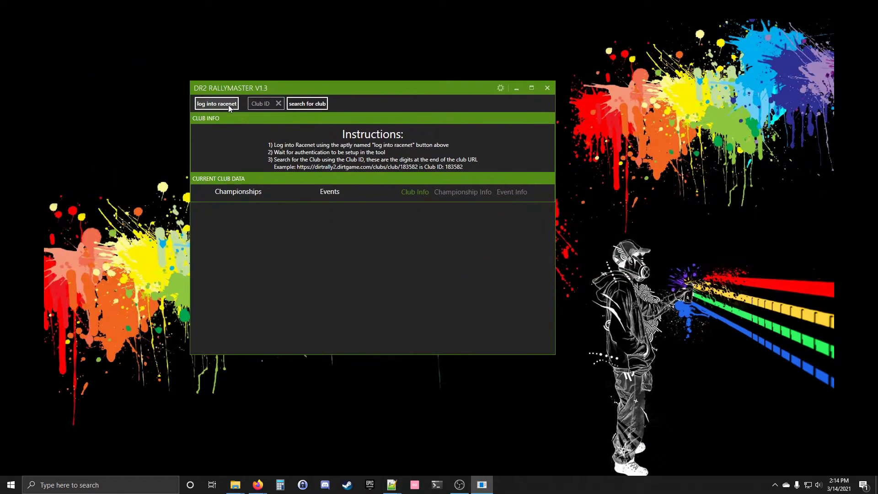
{"action": "left_click_drag", "start_coordinate": [306, 95], "coordinate": [349, 92]}
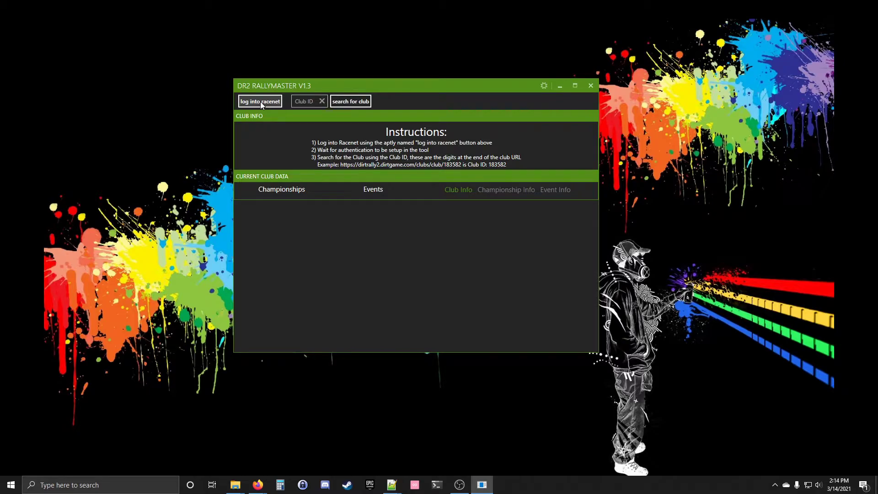
Sign in to Racenet with the account e-mail, then bring Firefox back to the front
{"action": "left_click", "coordinate": [261, 102]}
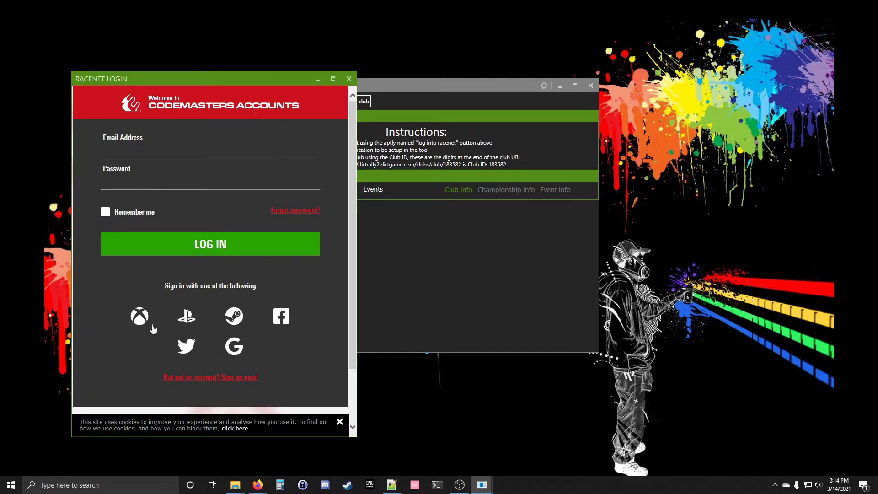
{"action": "left_click", "coordinate": [147, 153]}
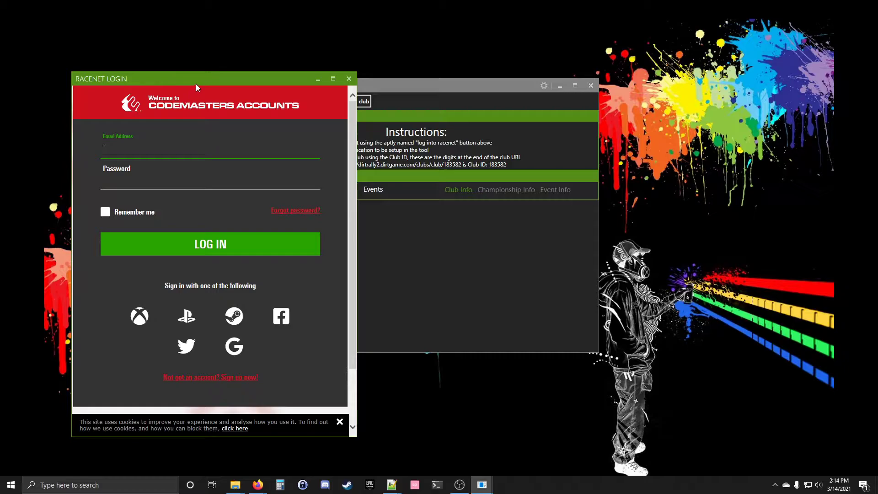
{"action": "left_click_drag", "start_coordinate": [196, 84], "coordinate": [877, 99]}
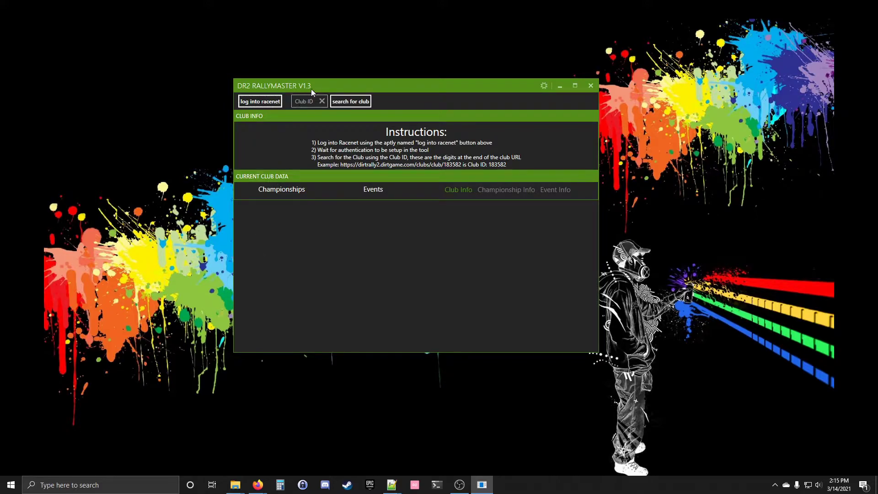
{"action": "left_click", "coordinate": [305, 101]}
{"action": "mouse_move", "coordinate": [259, 487]}
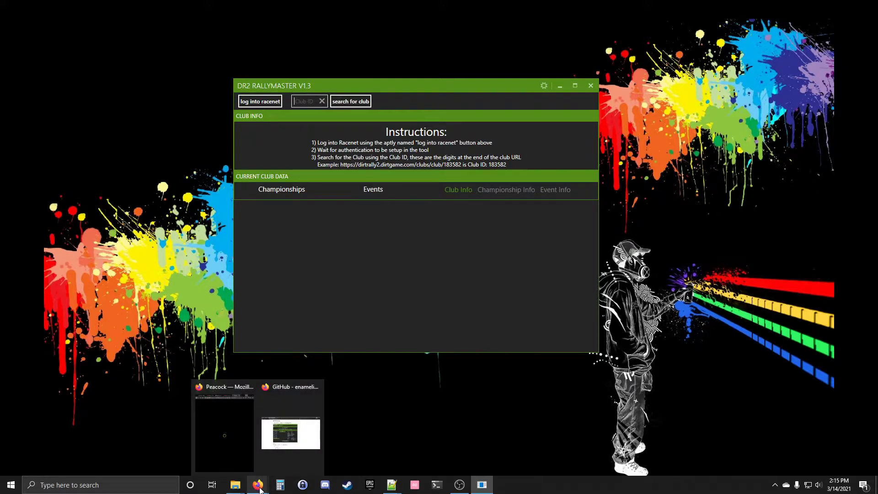
{"action": "left_click", "coordinate": [288, 452]}
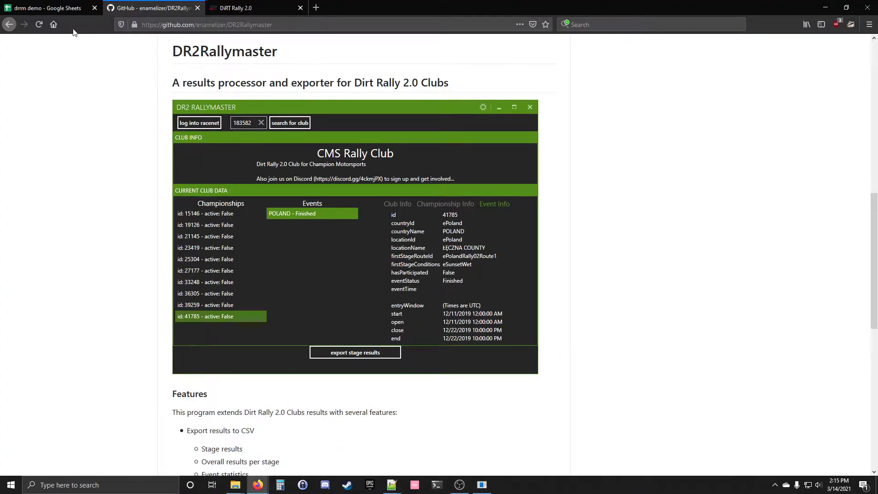
Copy club ID 347289 from Standings cell B51 into DR2 RallyMaster and search for the club
{"action": "left_click", "coordinate": [50, 13]}
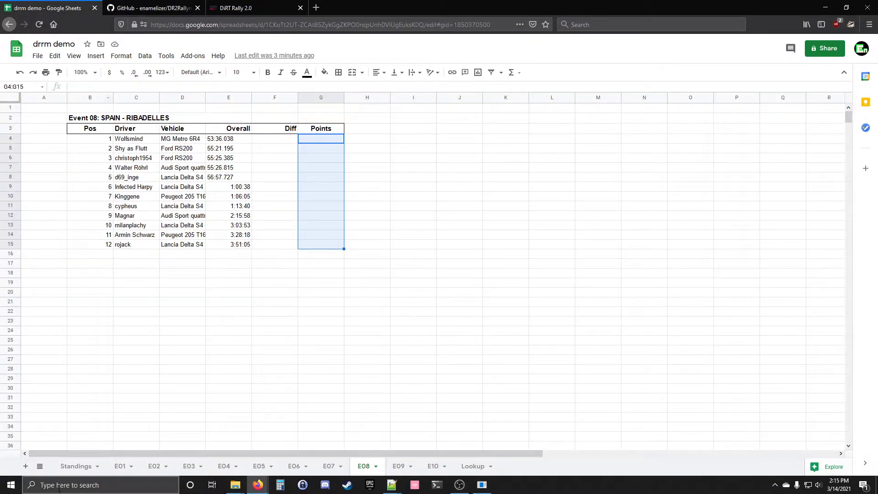
{"action": "left_click", "coordinate": [69, 467]}
{"action": "scroll", "coordinate": [81, 406], "scroll_direction": "down", "scroll_amount": 6}
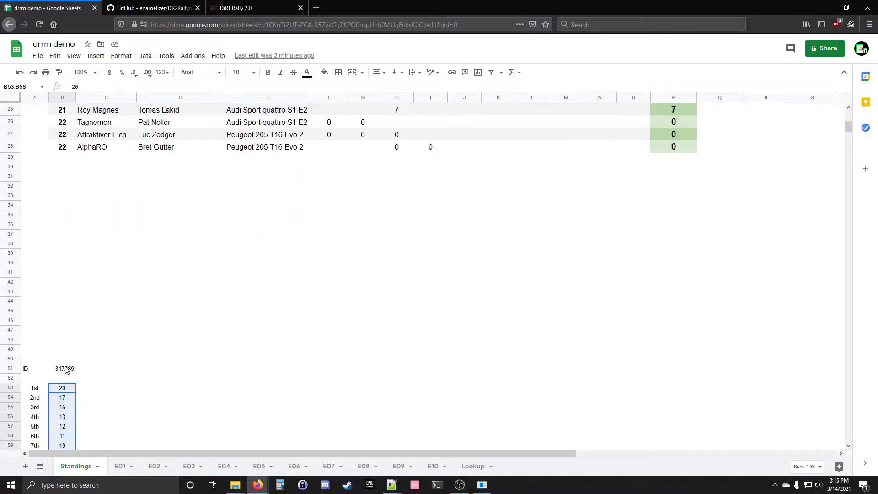
{"action": "left_click", "coordinate": [65, 367]}
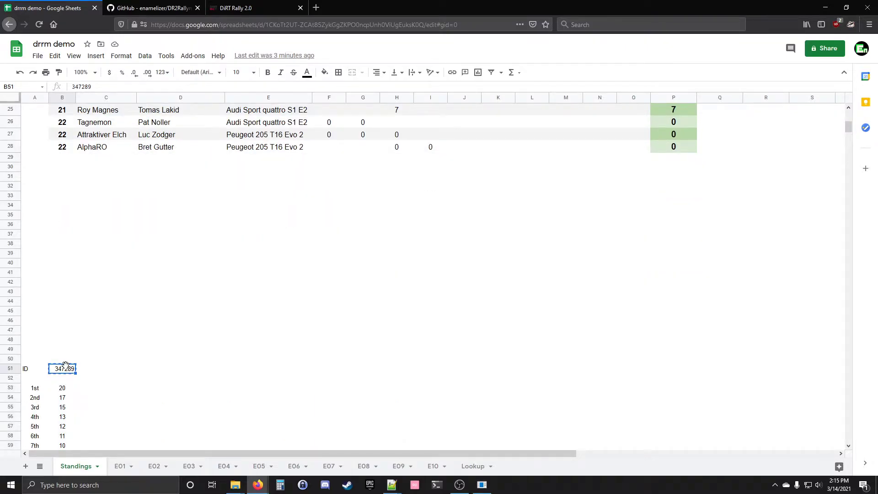
{"action": "left_click", "coordinate": [436, 486]}
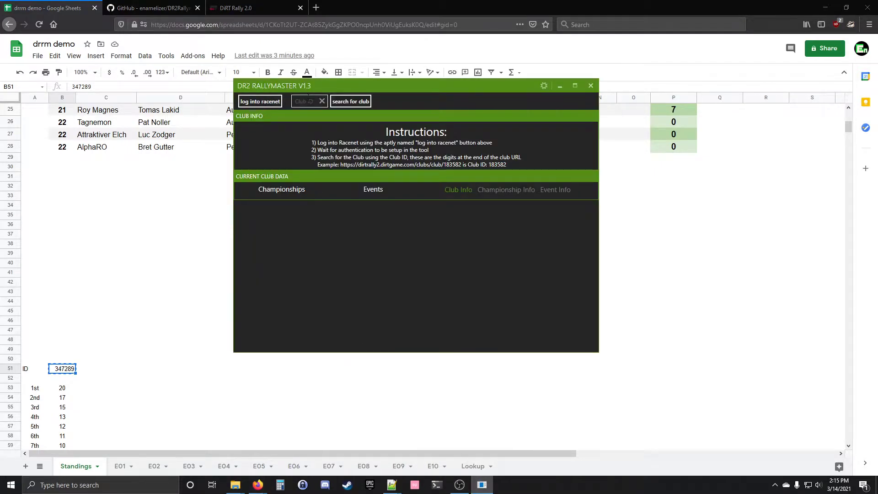
{"action": "type", "text": "347289"}
{"action": "left_click", "coordinate": [354, 102]}
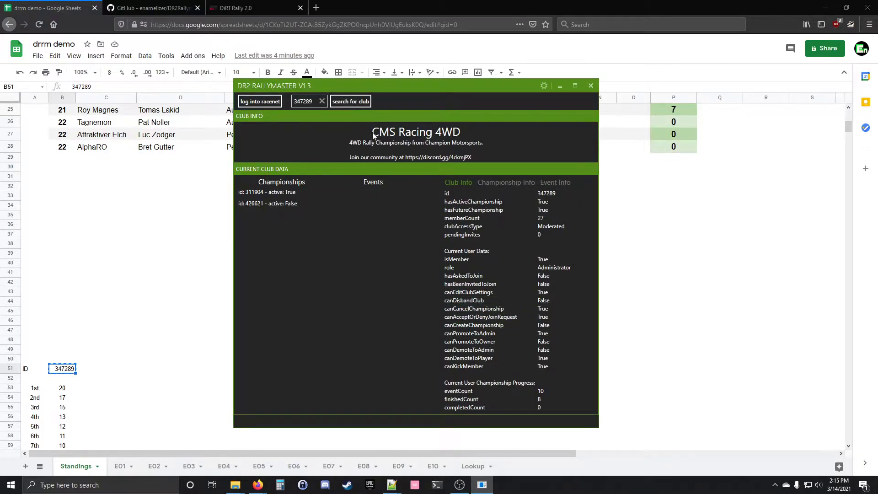
Select championship 311904 and show the finished SPAIN (Ribadelles) event details
{"action": "left_click", "coordinate": [279, 191]}
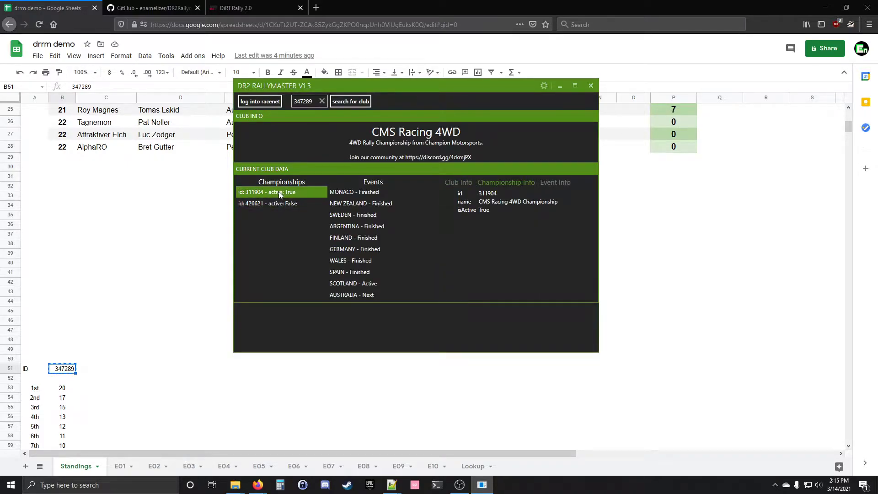
{"action": "left_click", "coordinate": [343, 271]}
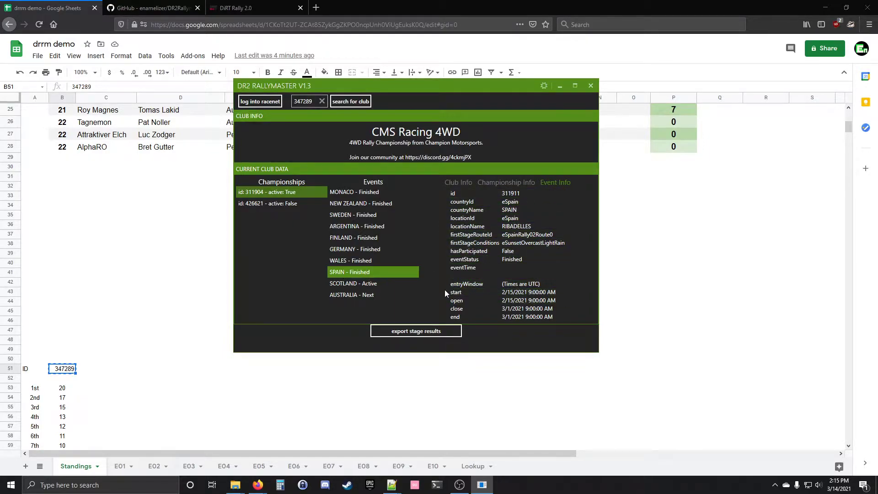
Export the SPAIN stage results, renaming e07-4wd.csv to e08-4wd.csv before saving
{"action": "left_click", "coordinate": [409, 333]}
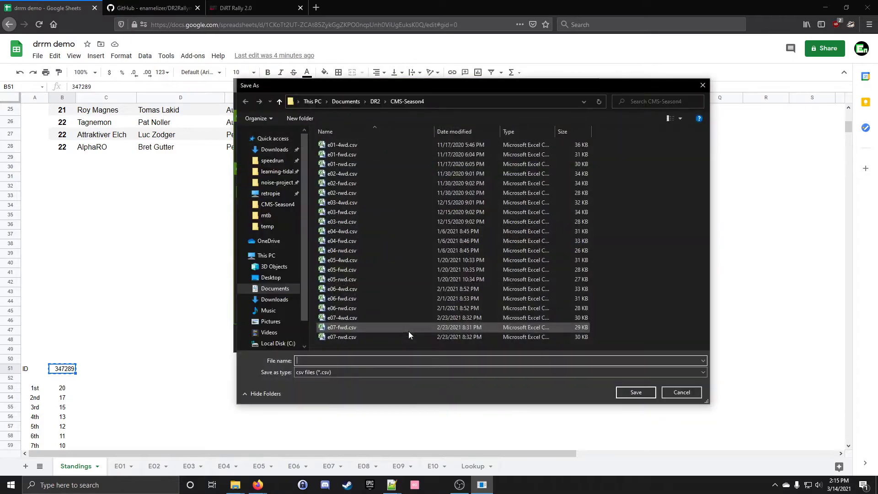
{"action": "left_click", "coordinate": [339, 319]}
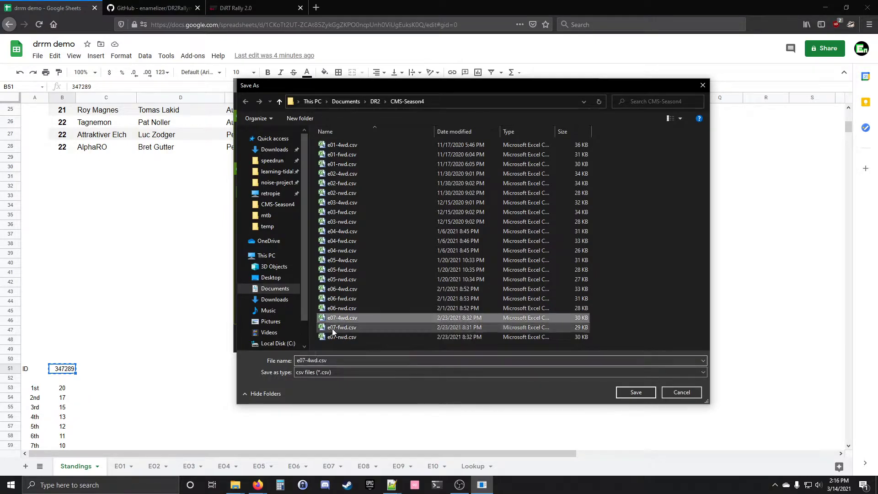
{"action": "left_click", "coordinate": [308, 360]}
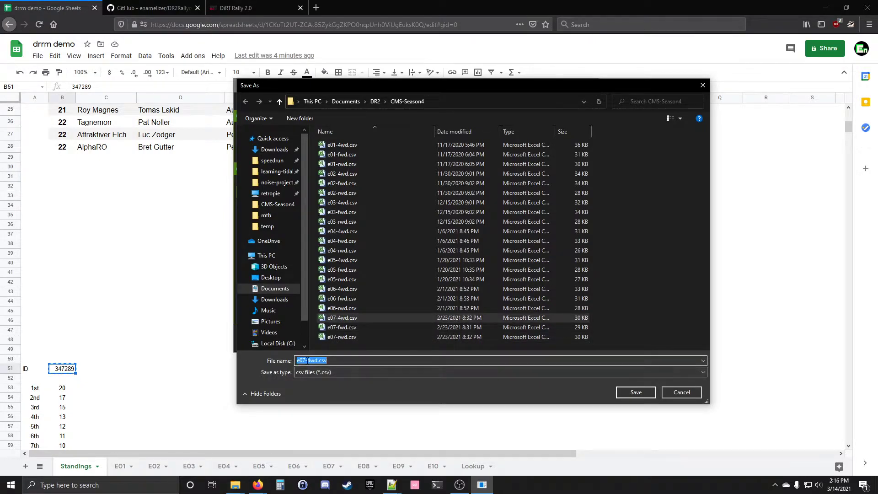
{"action": "left_click", "coordinate": [302, 361]}
{"action": "key", "text": "Delete"}
{"action": "type", "text": "8"}
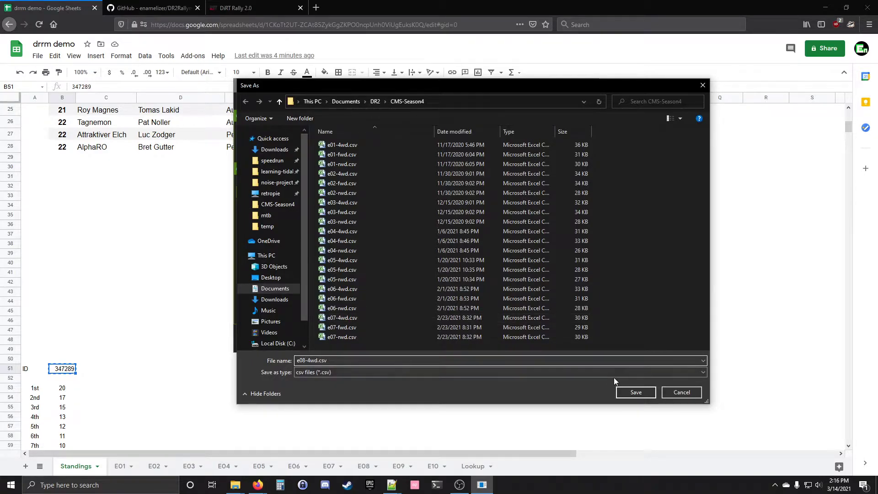
{"action": "left_click", "coordinate": [635, 393]}
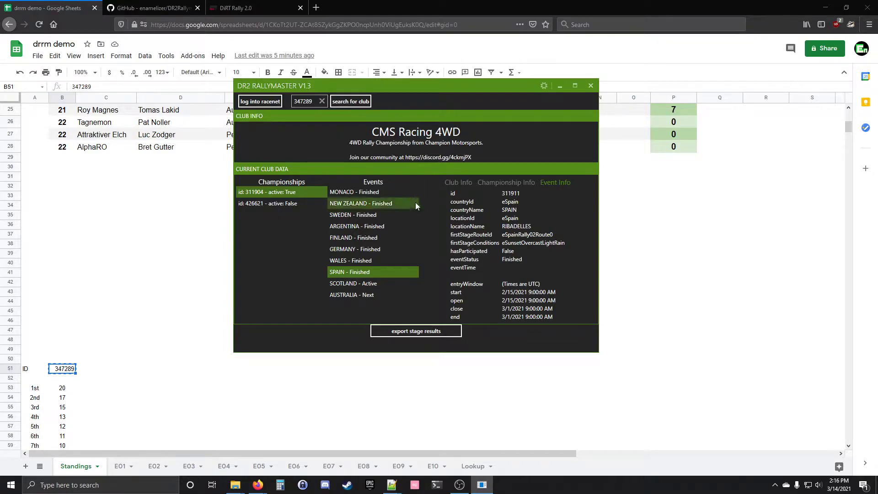
Open a blank Notepad++ window and drag e08-4wd.csv from the CMS-Season4 folder into it
{"action": "mouse_move", "coordinate": [393, 488]}
{"action": "left_click", "coordinate": [426, 453]}
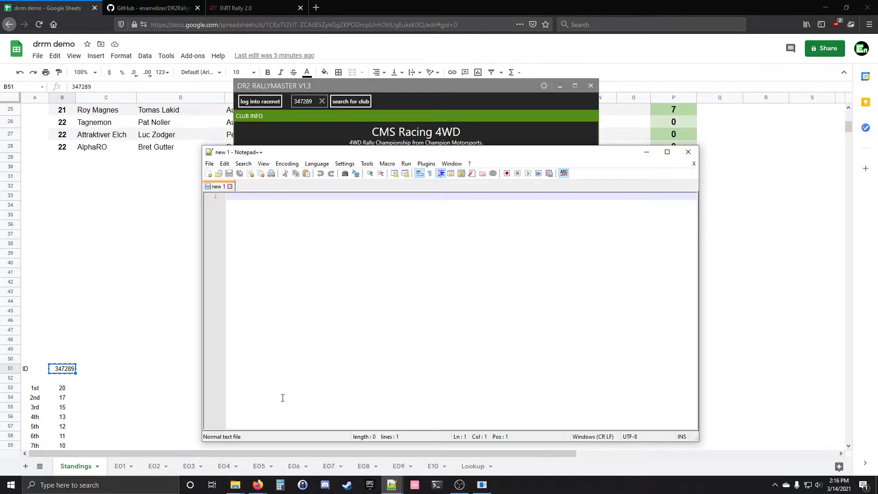
{"action": "left_click", "coordinate": [236, 485]}
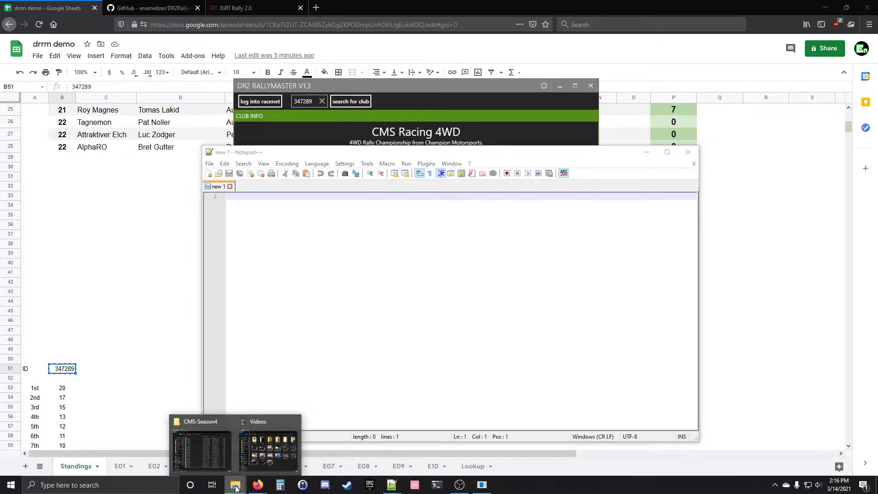
{"action": "left_click", "coordinate": [201, 449]}
{"action": "left_click", "coordinate": [290, 361]}
{"action": "left_click_drag", "start_coordinate": [290, 361], "coordinate": [621, 349]}
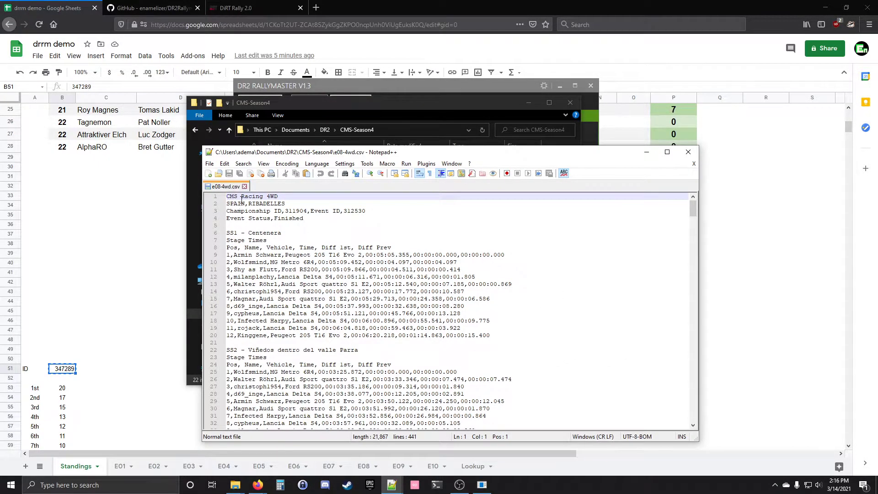
Scroll through the 441-line e08-4wd.csv file and select all its text
{"action": "scroll", "coordinate": [268, 272], "scroll_direction": "down", "scroll_amount": 18}
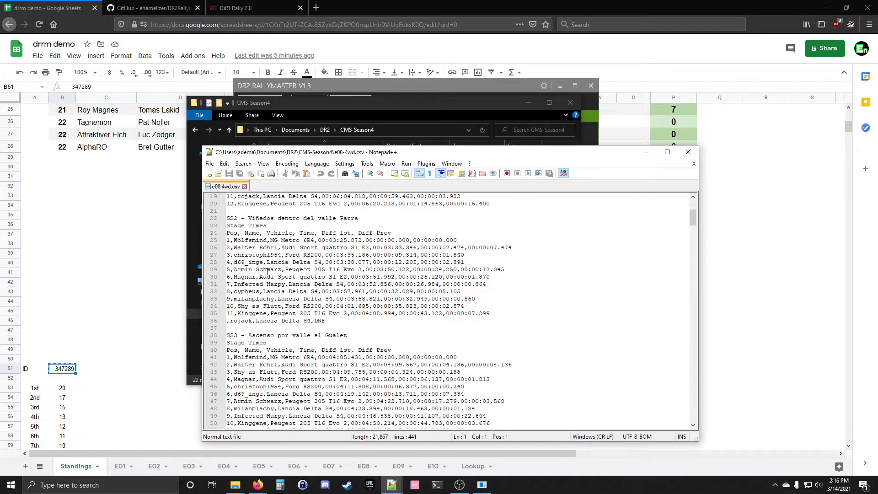
{"action": "scroll", "coordinate": [267, 272], "scroll_direction": "down", "scroll_amount": 19}
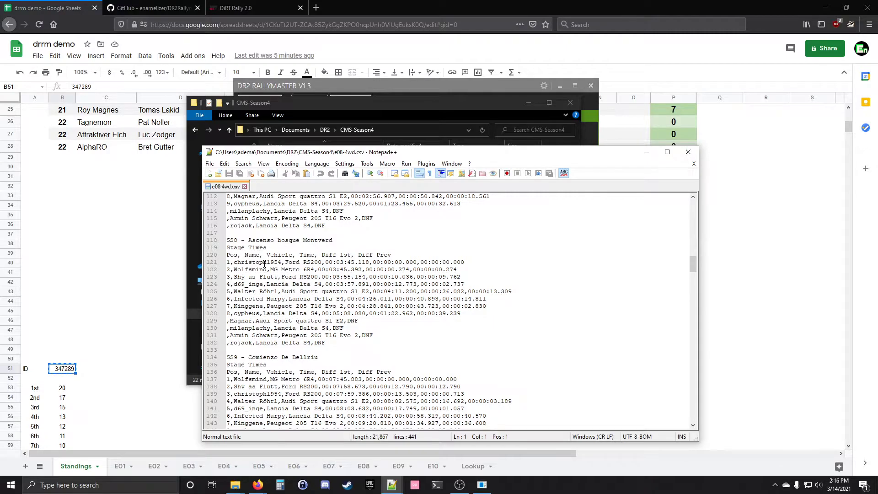
{"action": "scroll", "coordinate": [265, 264], "scroll_direction": "down", "scroll_amount": 6}
{"action": "scroll", "coordinate": [264, 264], "scroll_direction": "up", "scroll_amount": 15}
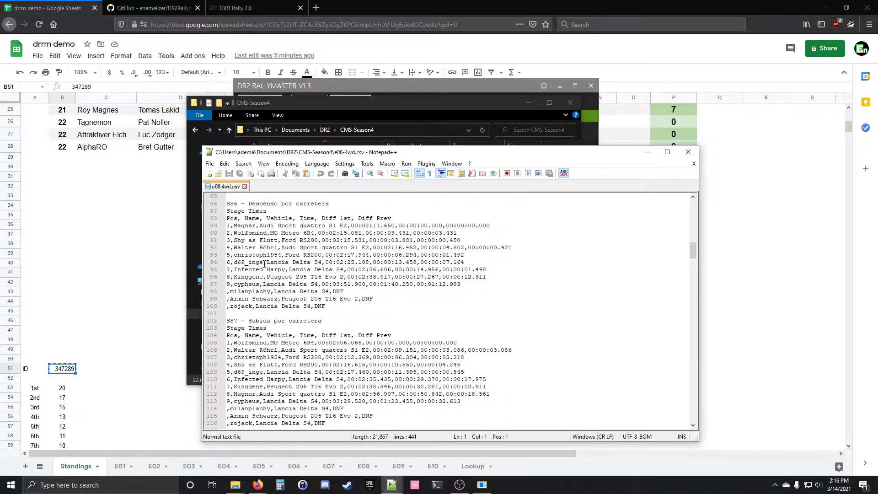
{"action": "scroll", "coordinate": [264, 264], "scroll_direction": "up", "scroll_amount": 20}
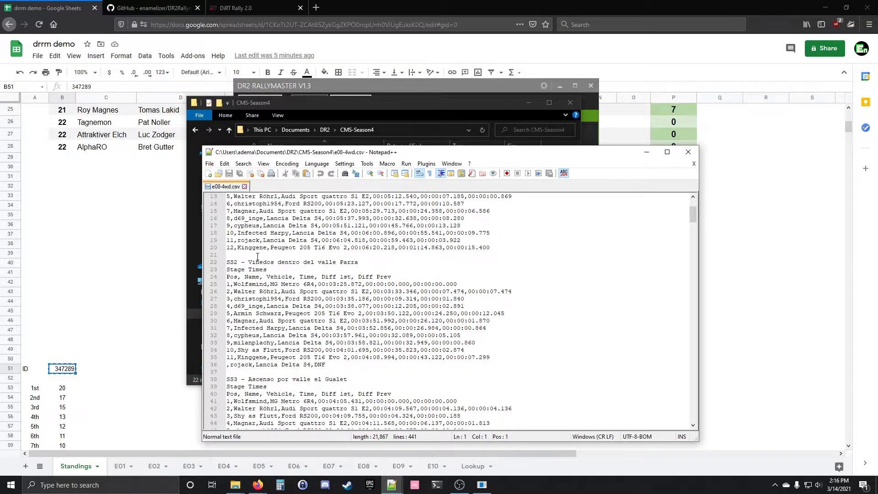
{"action": "scroll", "coordinate": [258, 257], "scroll_direction": "up", "scroll_amount": 4}
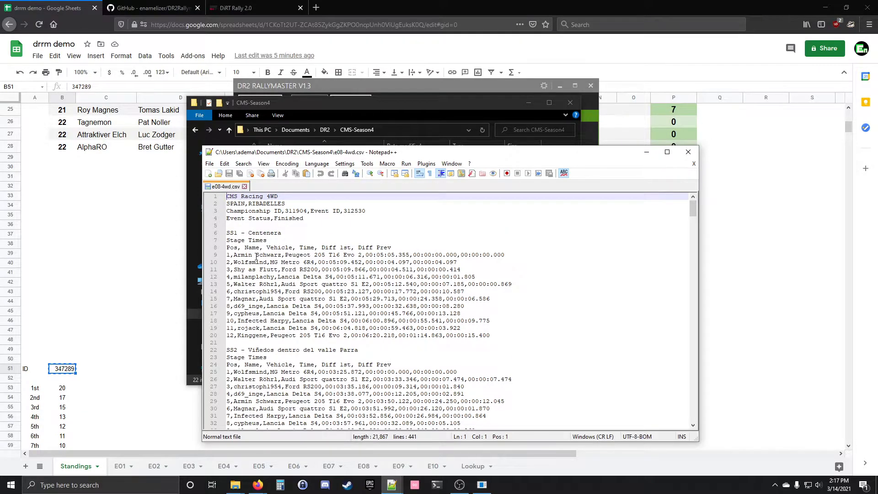
{"action": "key", "text": "ctrl+a"}
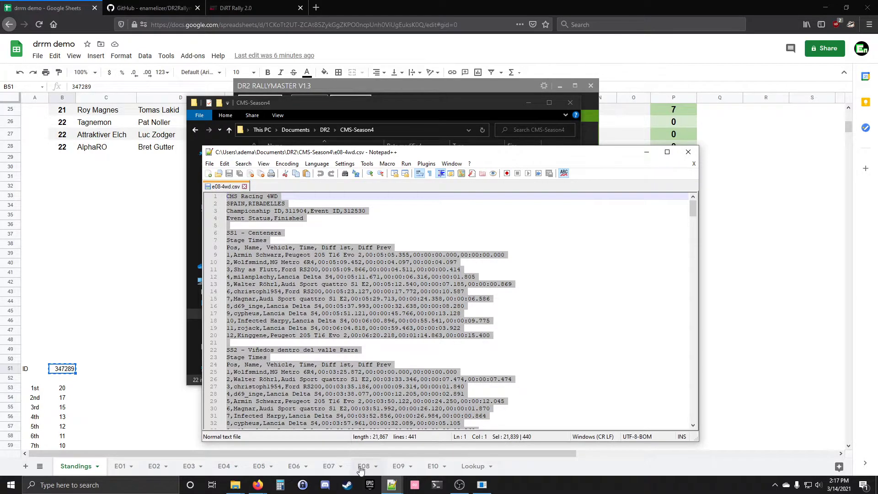
On the E08 sheet, undo the three earlier edits to E08 and Lookup
{"action": "left_click", "coordinate": [328, 468]}
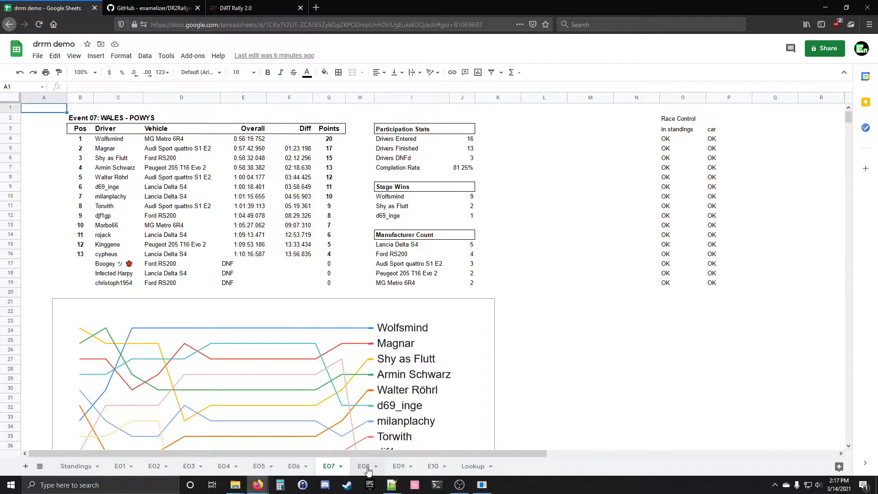
{"action": "left_click", "coordinate": [366, 467]}
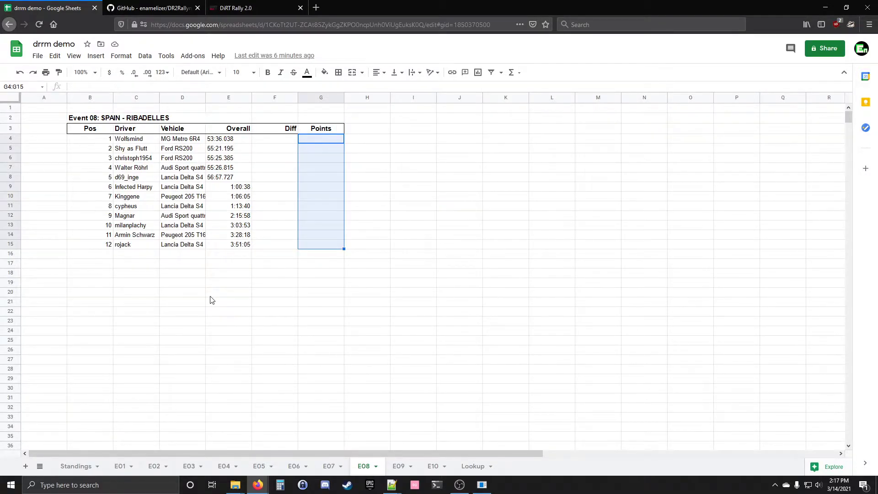
{"action": "key", "text": "ctrl+z"}
{"action": "key", "text": "ctrl+z"}
{"action": "key", "text": "ctrl+z"}
{"action": "key", "text": "ctrl+z"}
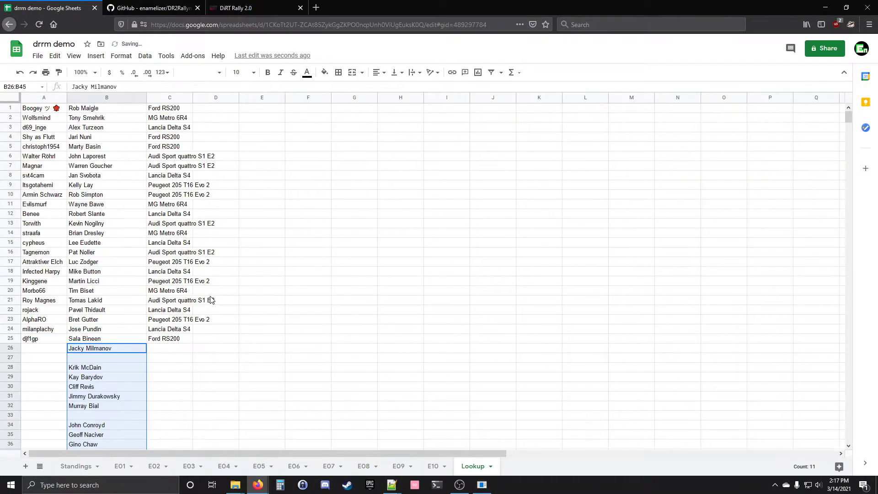
{"action": "key", "text": "ctrl+z"}
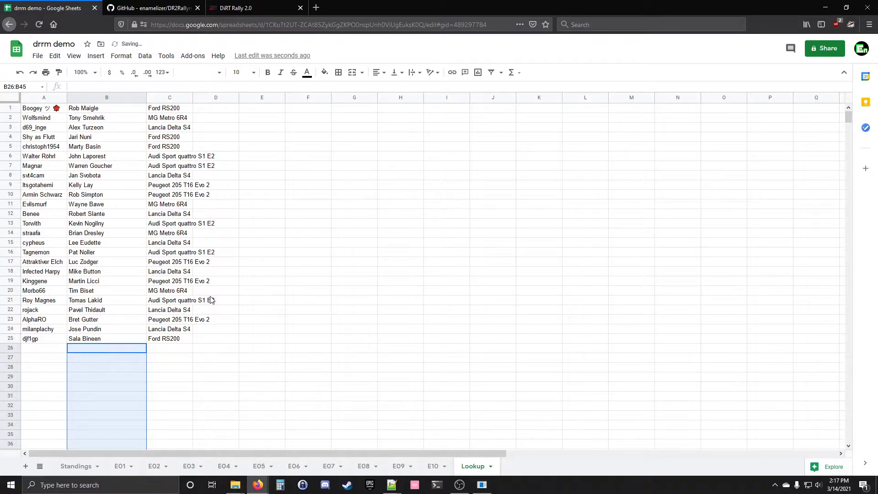
{"action": "key", "text": "ctrl+z"}
{"action": "key", "text": "ctrl+z"}
{"action": "key", "text": "ctrl+z"}
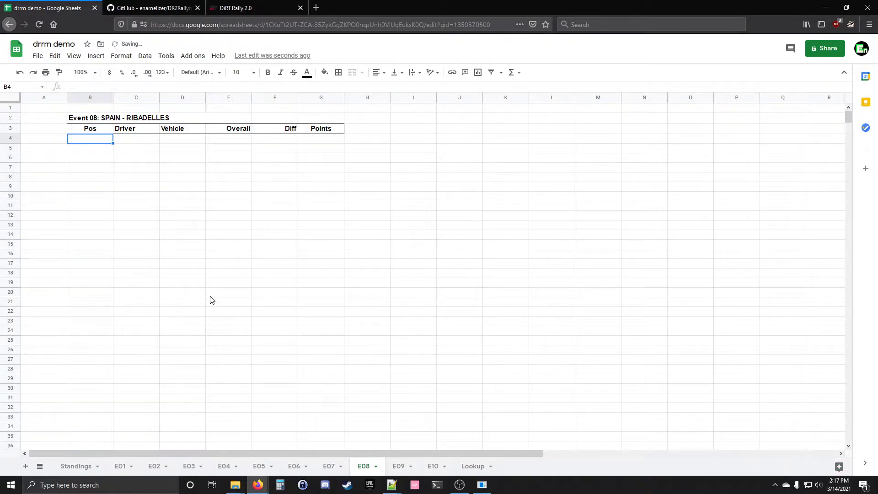
Paste the copied Spain results text into E08 starting at cell B70
{"action": "scroll", "coordinate": [120, 286], "scroll_direction": "down", "scroll_amount": 5}
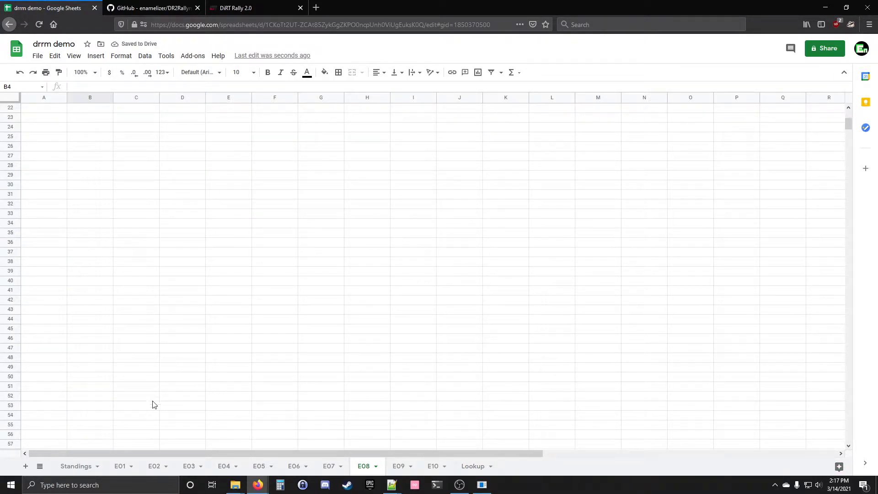
{"action": "scroll", "coordinate": [146, 331], "scroll_direction": "down", "scroll_amount": 1}
{"action": "left_click", "coordinate": [95, 431]}
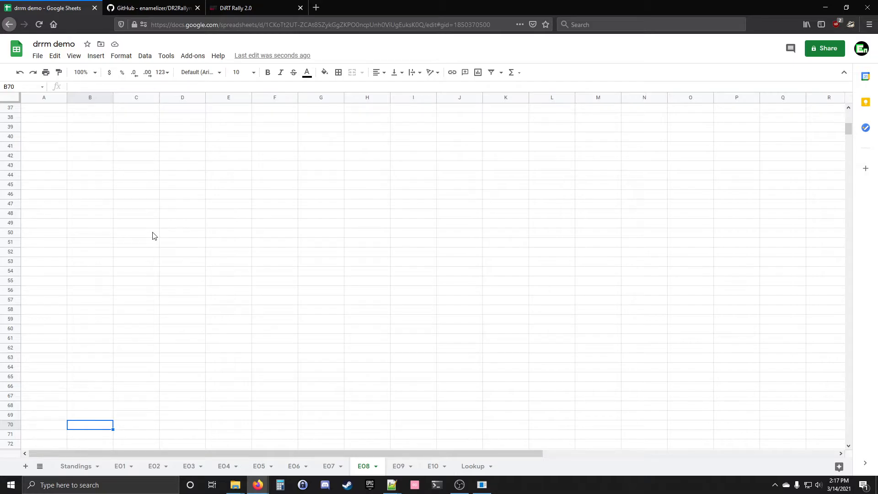
{"action": "key", "text": "ctrl+v"}
{"action": "scroll", "coordinate": [213, 306], "scroll_direction": "down", "scroll_amount": 3}
{"action": "scroll", "coordinate": [211, 306], "scroll_direction": "down", "scroll_amount": 3}
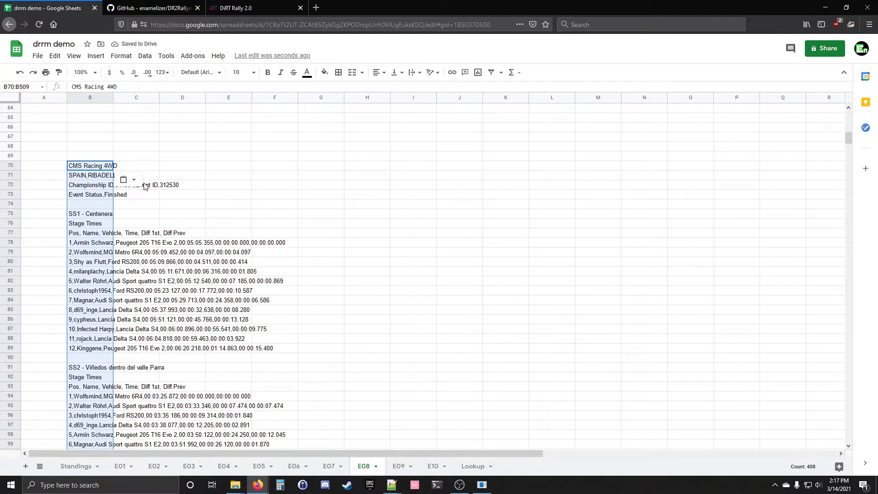
Split the pasted E08 text into Pos, Name, Vehicle, Time and Diff columns, then select B76
{"action": "left_click", "coordinate": [129, 180]}
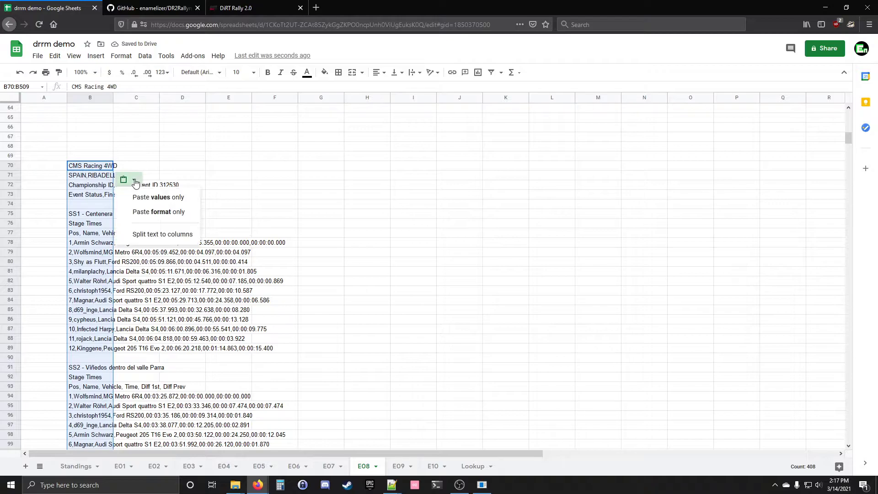
{"action": "left_click", "coordinate": [151, 235]}
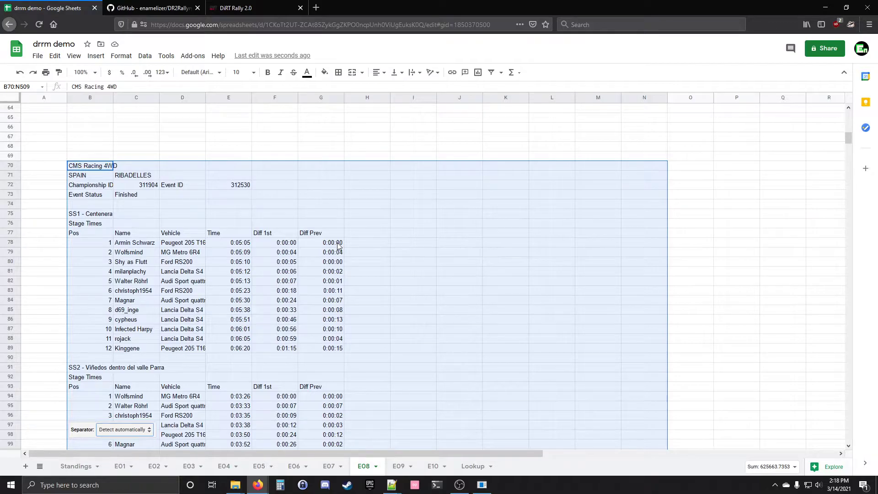
{"action": "left_click", "coordinate": [234, 246]}
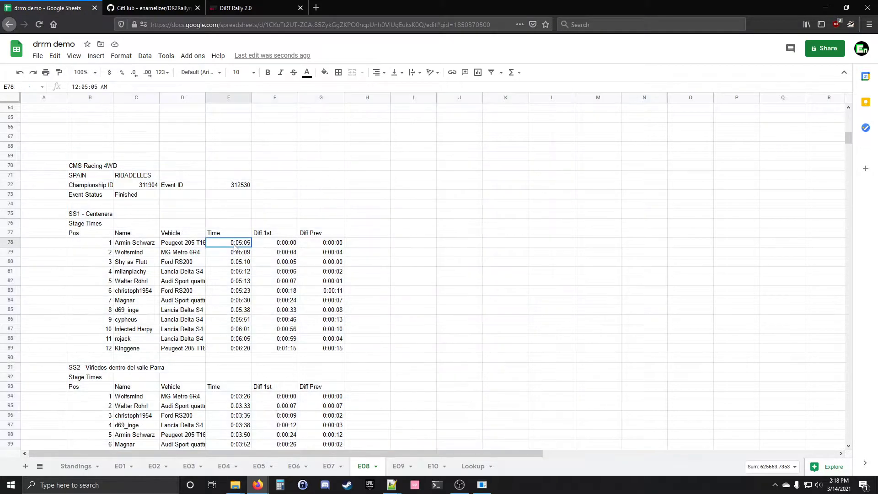
{"action": "left_click", "coordinate": [86, 224]}
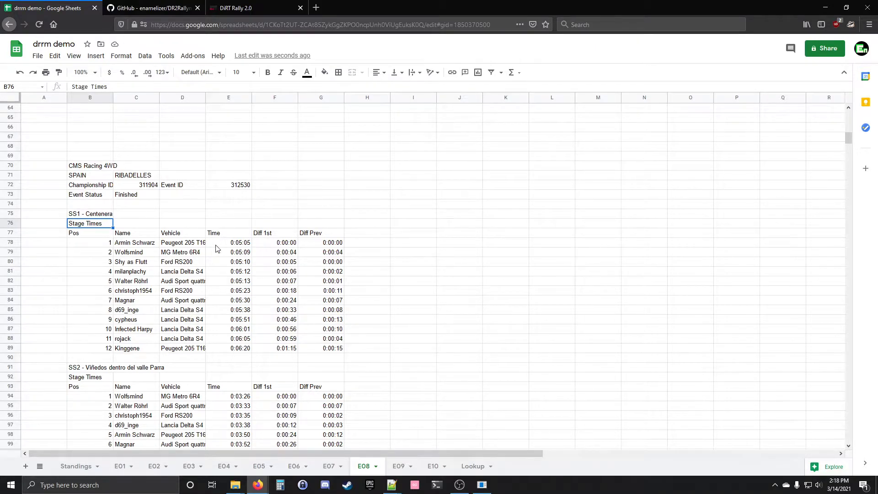
Format the E08 stage times and overall time gaps as mm:ss.000 to show milliseconds
{"action": "left_click_drag", "start_coordinate": [234, 245], "coordinate": [324, 284]}
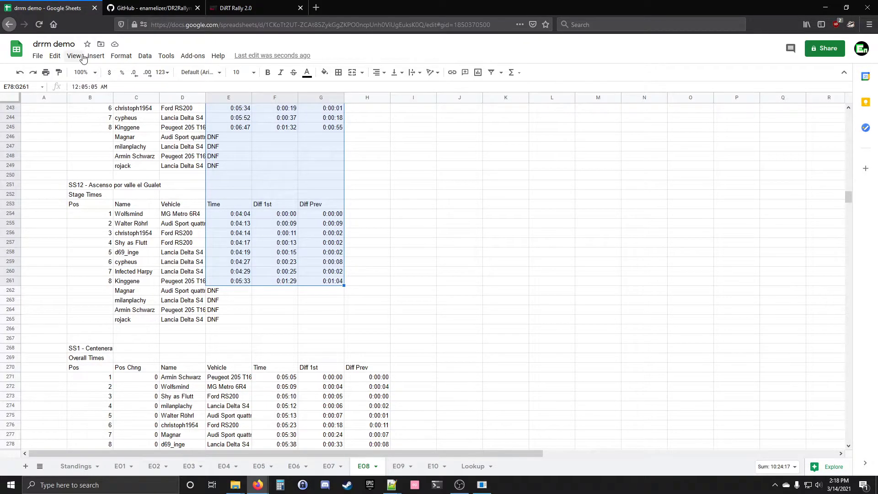
{"action": "left_click", "coordinate": [119, 55]}
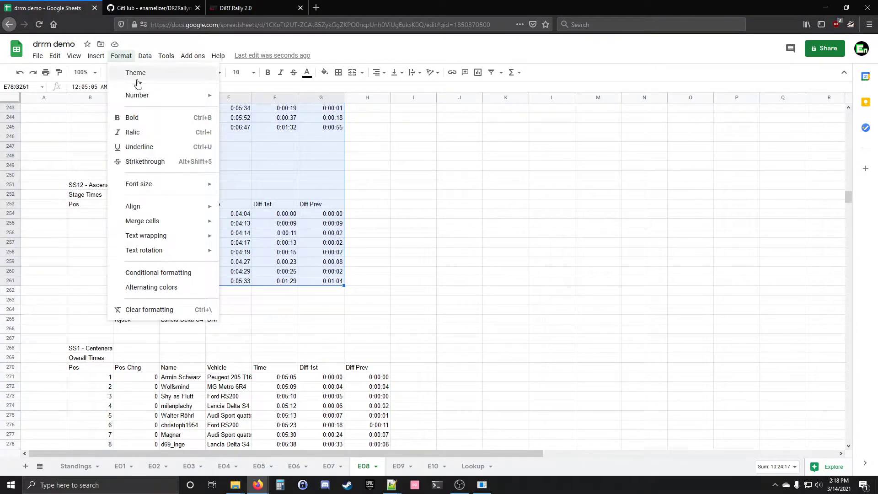
{"action": "mouse_move", "coordinate": [143, 94]}
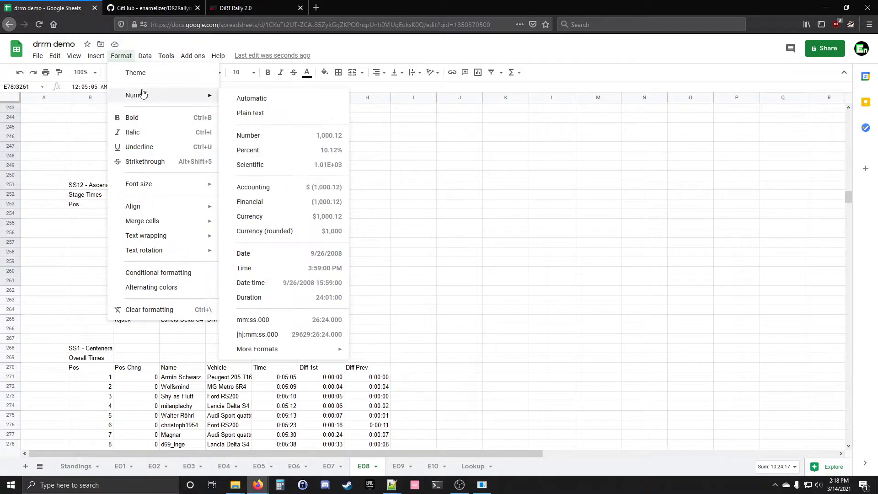
{"action": "left_click", "coordinate": [253, 321]}
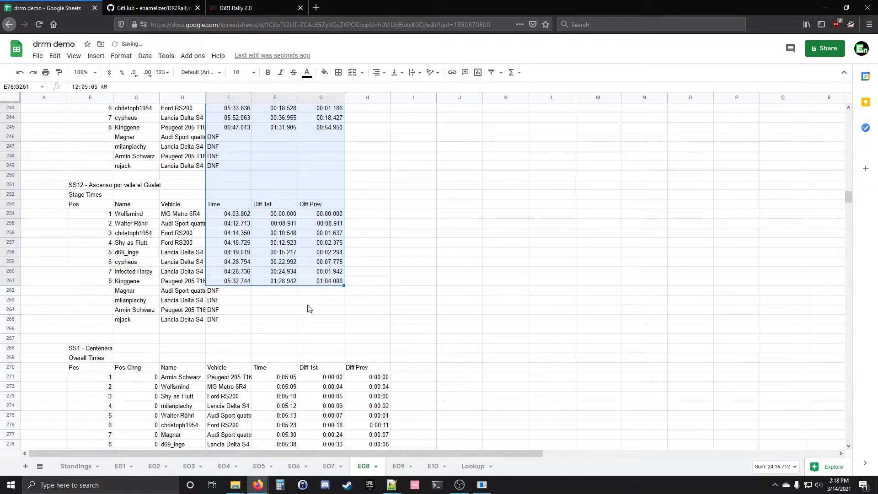
{"action": "scroll", "coordinate": [309, 309], "scroll_direction": "down", "scroll_amount": 3}
{"action": "left_click_drag", "start_coordinate": [319, 297], "coordinate": [378, 252]}
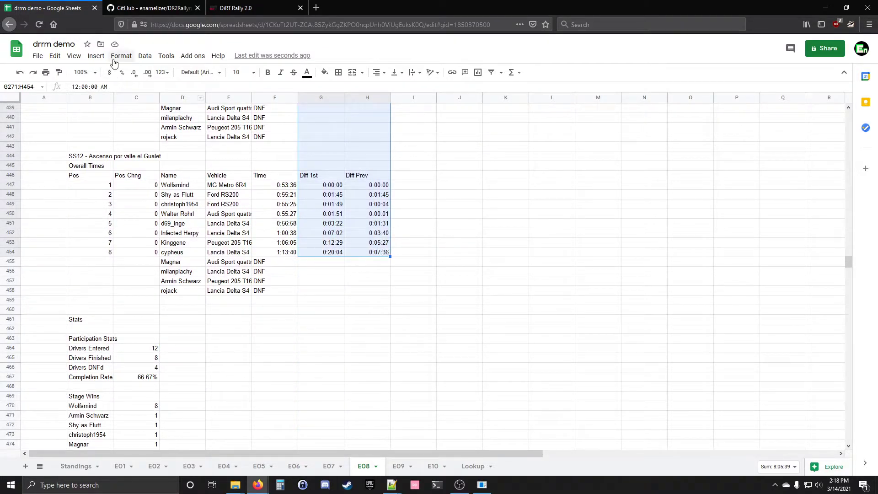
{"action": "left_click", "coordinate": [115, 60]}
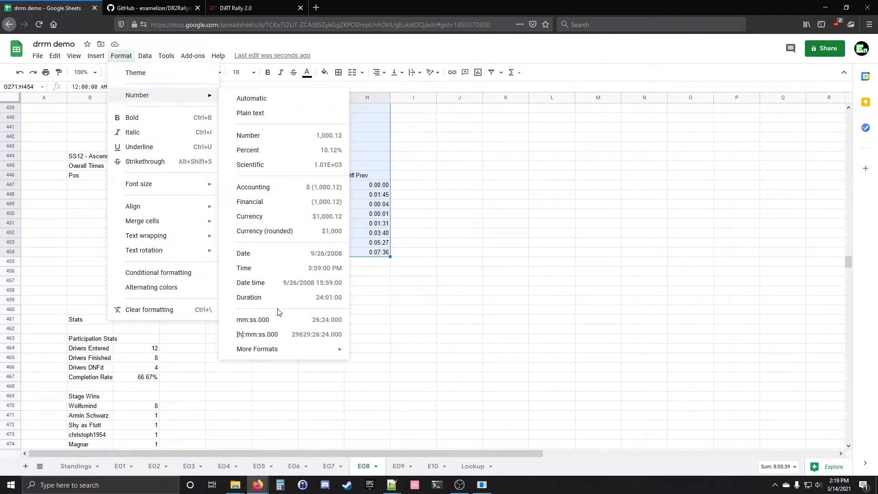
{"action": "left_click", "coordinate": [274, 324]}
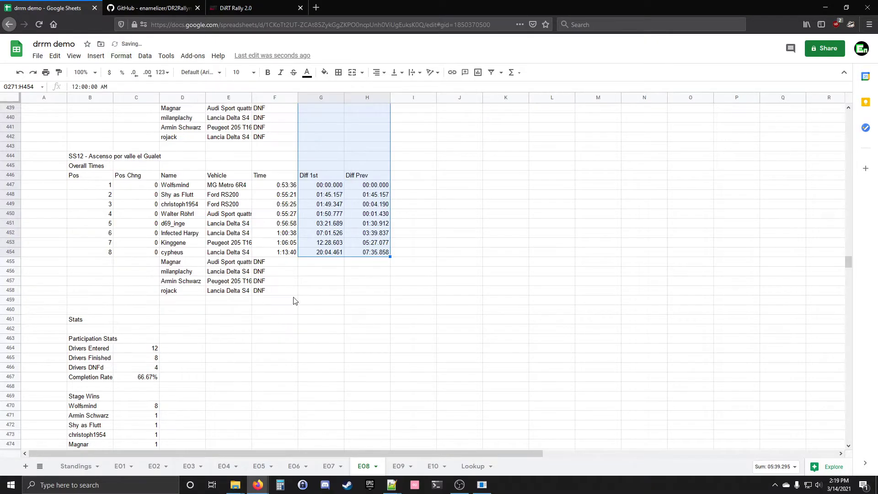
Format the overall Time values as [h]:mm:ss.000
{"action": "left_click_drag", "start_coordinate": [285, 254], "coordinate": [286, 338]}
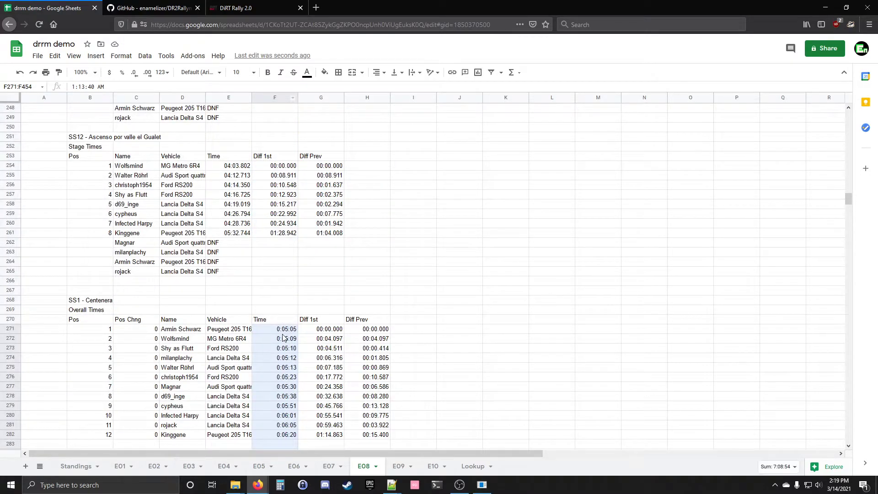
{"action": "left_click", "coordinate": [121, 55]}
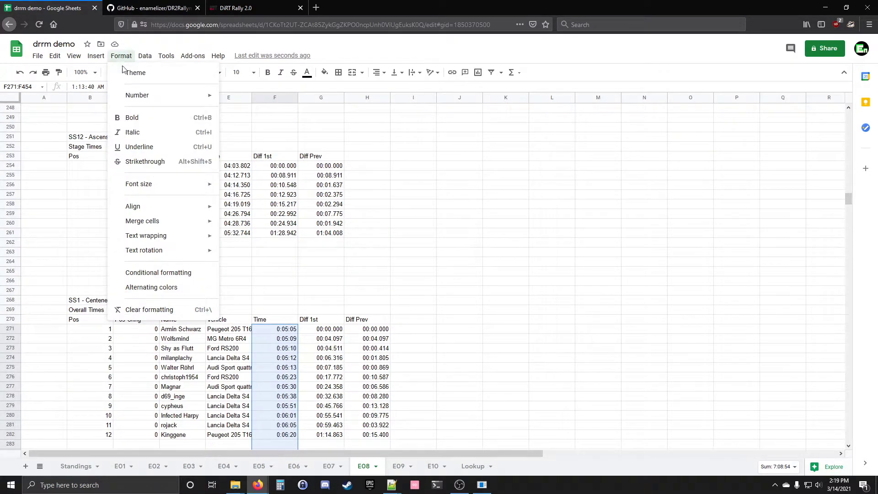
{"action": "mouse_move", "coordinate": [132, 94]}
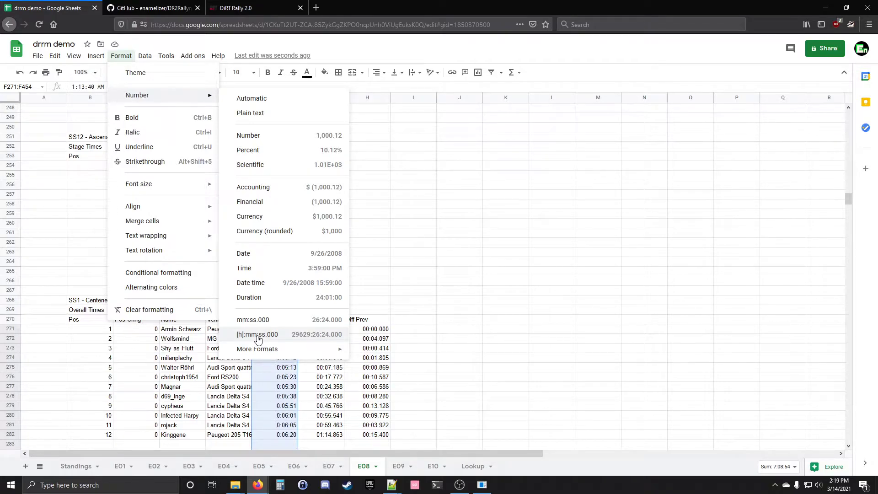
{"action": "left_click", "coordinate": [258, 339]}
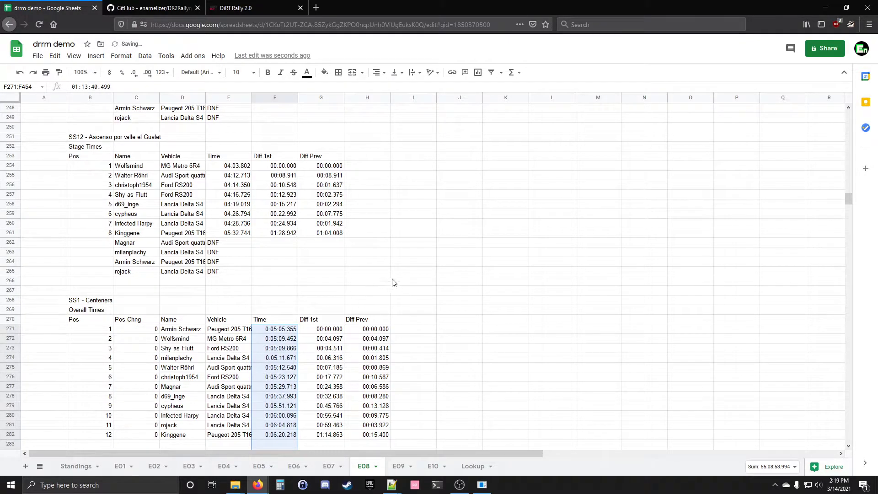
{"action": "scroll", "coordinate": [410, 284], "scroll_direction": "down", "scroll_amount": 2}
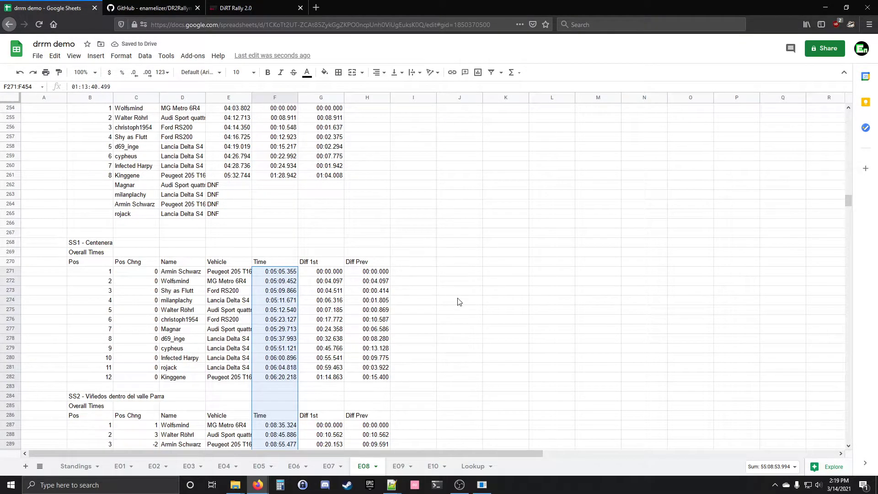
Paste the copied overall-times tables B268:H458 into cell I75 beside the stage tables
{"action": "left_click_drag", "start_coordinate": [76, 245], "coordinate": [361, 286]}
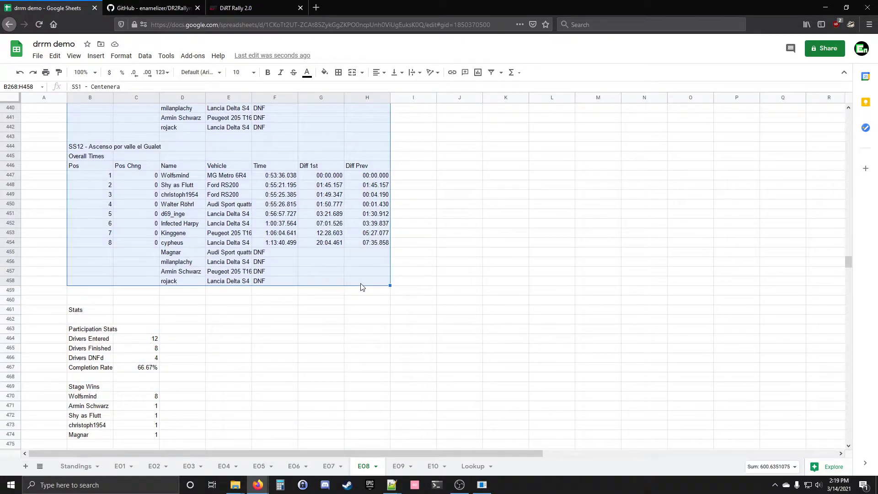
{"action": "scroll", "coordinate": [361, 287], "scroll_direction": "up", "scroll_amount": 20}
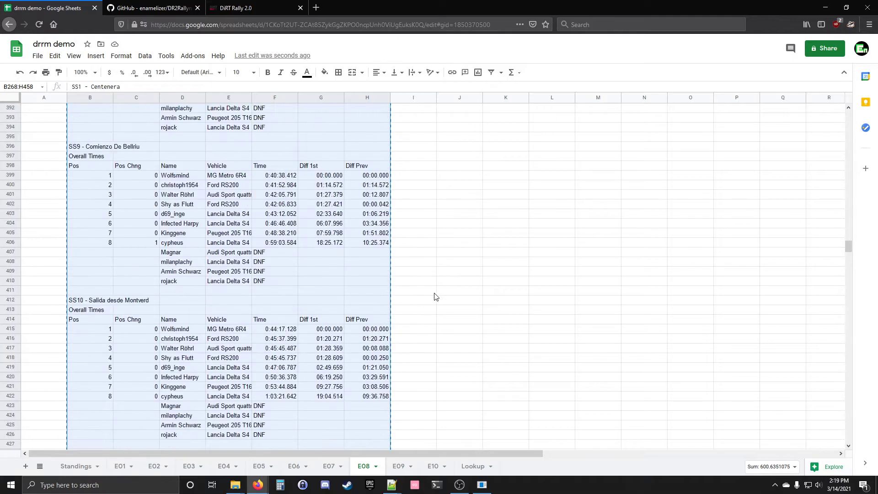
{"action": "scroll", "coordinate": [423, 307], "scroll_direction": "up", "scroll_amount": 20}
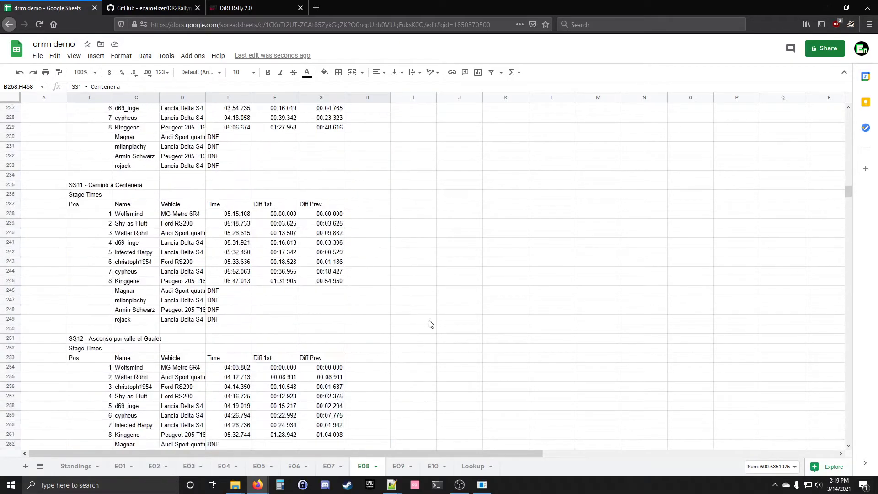
{"action": "scroll", "coordinate": [430, 327], "scroll_direction": "up", "scroll_amount": 20}
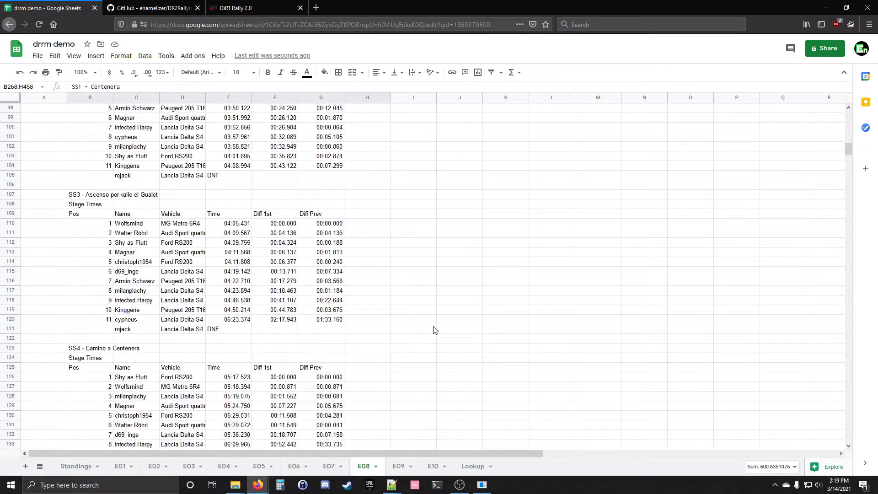
{"action": "scroll", "coordinate": [435, 330], "scroll_direction": "down", "scroll_amount": 4}
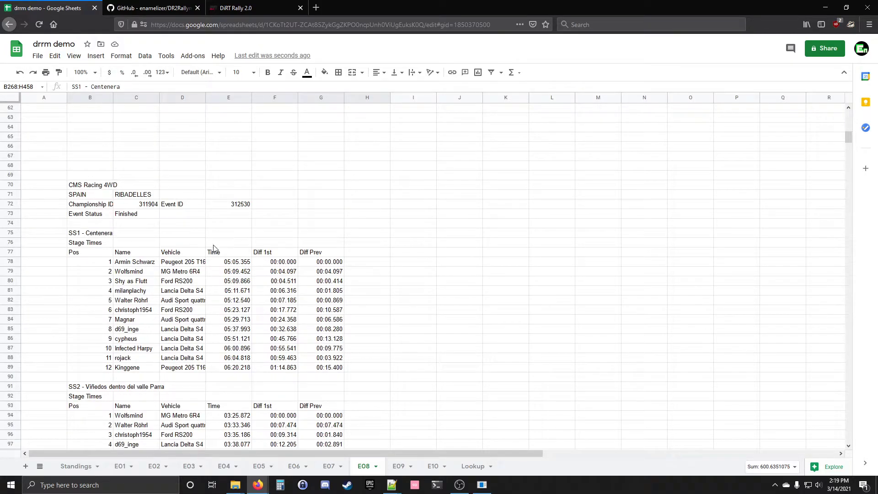
{"action": "left_click", "coordinate": [408, 236]}
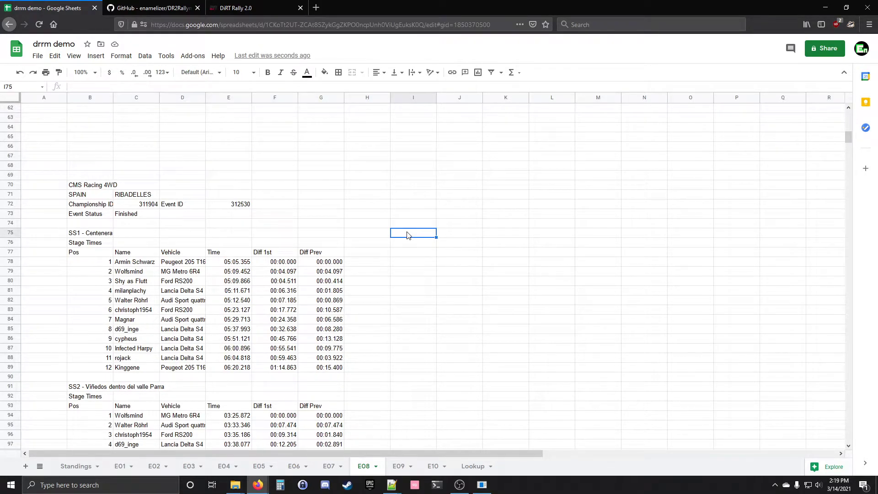
{"action": "key", "text": "ctrl+v"}
Check the pasted SS1 and SS2 overall results against the stage times
{"action": "scroll", "coordinate": [369, 288], "scroll_direction": "down", "scroll_amount": 4}
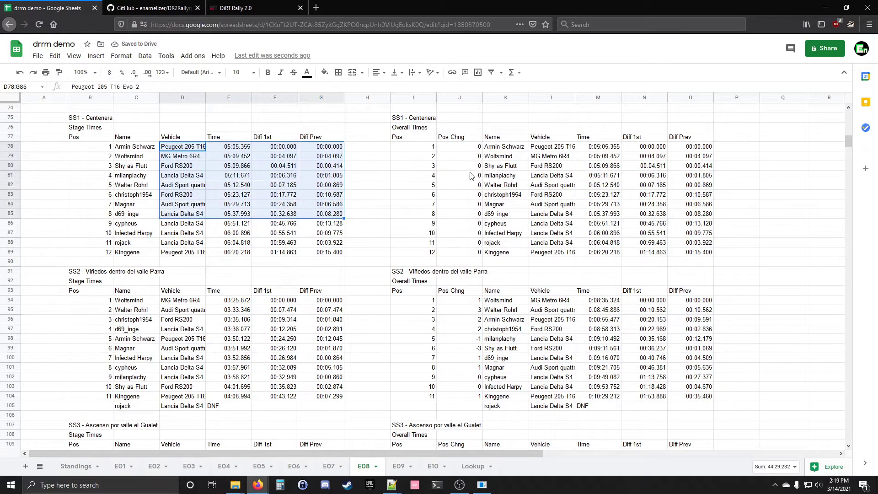
{"action": "left_click_drag", "start_coordinate": [469, 146], "coordinate": [602, 223]}
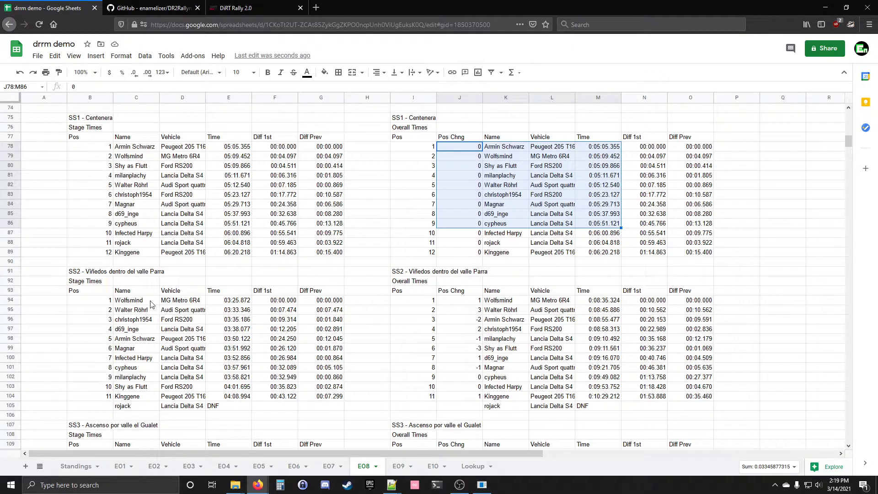
{"action": "left_click", "coordinate": [229, 303]}
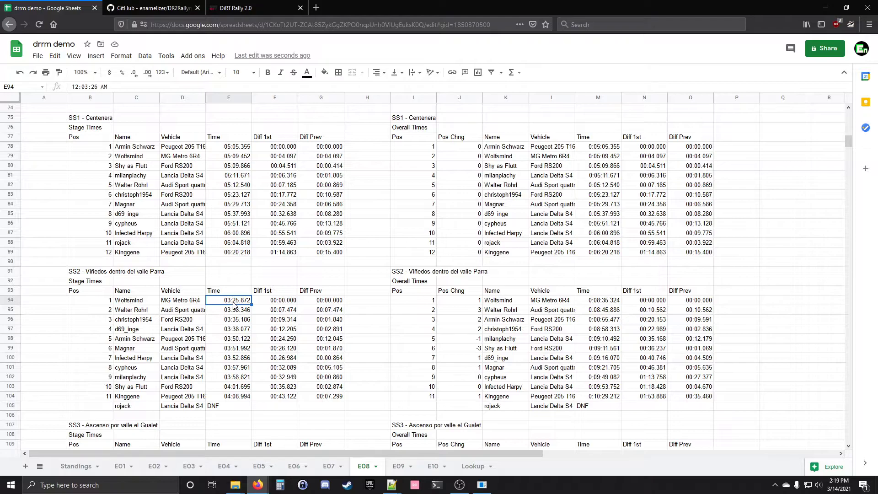
{"action": "left_click", "coordinate": [500, 304]}
{"action": "left_click", "coordinate": [603, 304]}
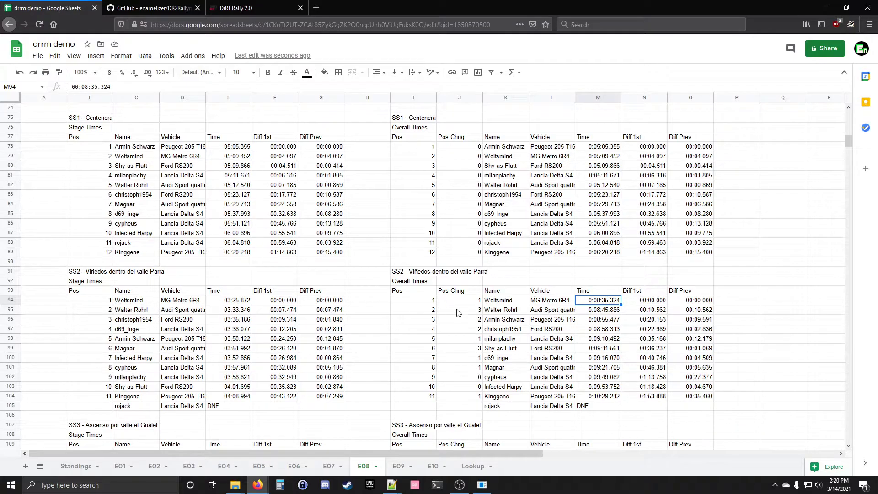
Review the SS2 position-change values in the pasted overall table
{"action": "left_click_drag", "start_coordinate": [461, 301], "coordinate": [459, 401]}
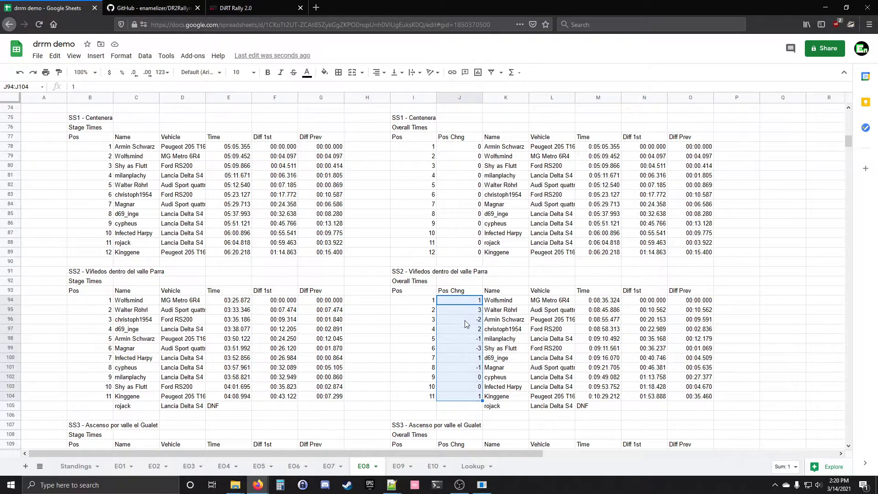
{"action": "left_click", "coordinate": [467, 320]}
{"action": "left_click", "coordinate": [462, 313]}
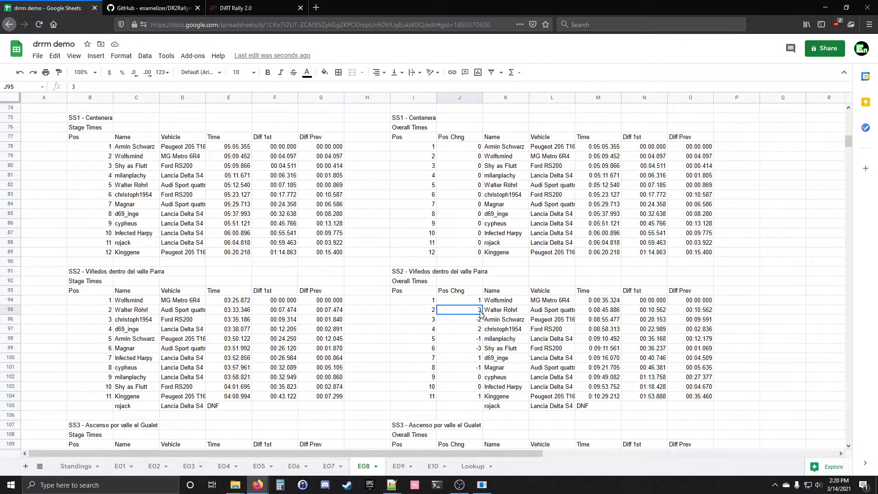
Scroll down and select the final SS12 overall results I254:N265
{"action": "scroll", "coordinate": [344, 306], "scroll_direction": "down", "scroll_amount": 15}
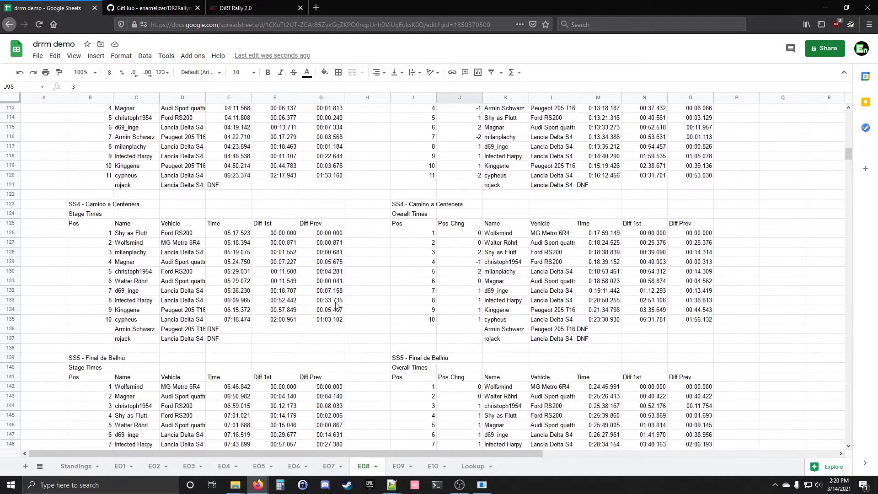
{"action": "scroll", "coordinate": [339, 306], "scroll_direction": "down", "scroll_amount": 5}
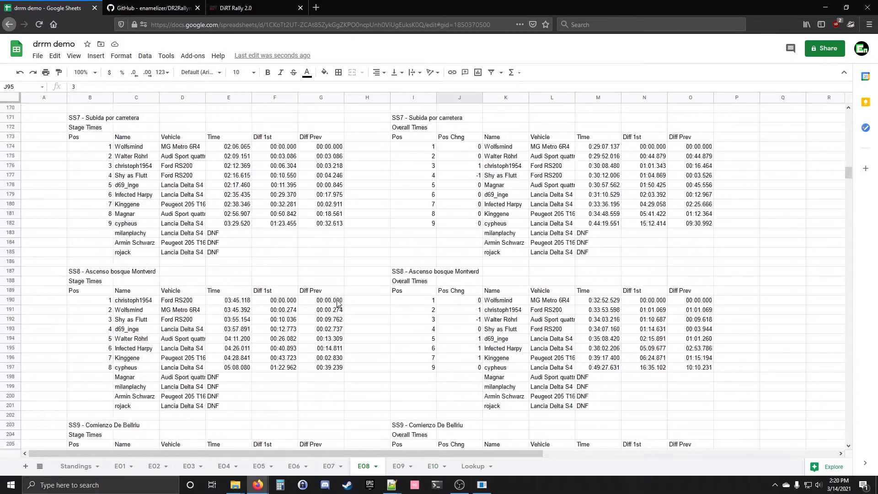
{"action": "scroll", "coordinate": [355, 293], "scroll_direction": "down", "scroll_amount": 7}
{"action": "scroll", "coordinate": [352, 291], "scroll_direction": "down", "scroll_amount": 7}
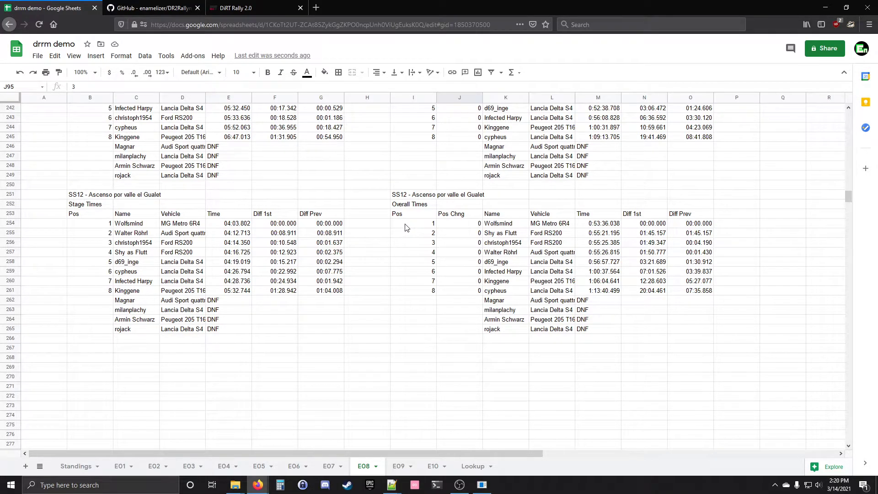
{"action": "left_click_drag", "start_coordinate": [405, 227], "coordinate": [651, 331]}
{"action": "key", "text": "ctrl+c"}
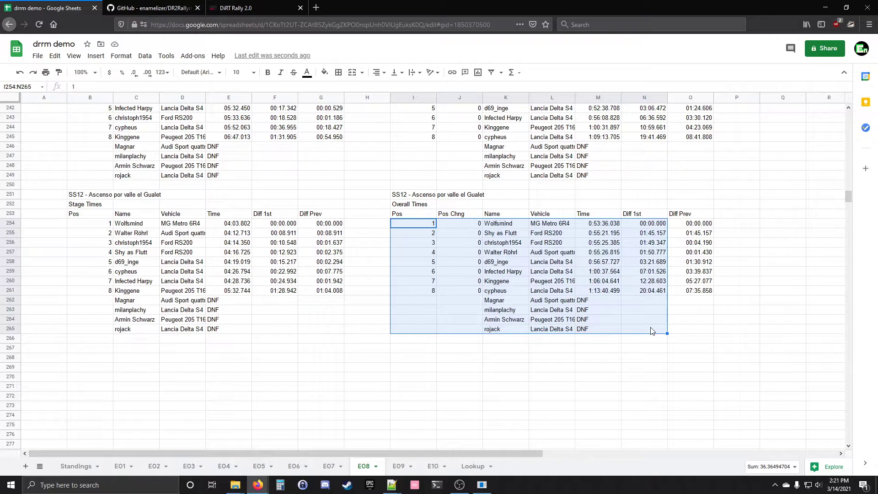
Paste the final SS12 results into the first row of the Event 08 table
{"action": "left_click_drag", "start_coordinate": [850, 200], "coordinate": [847, 116]}
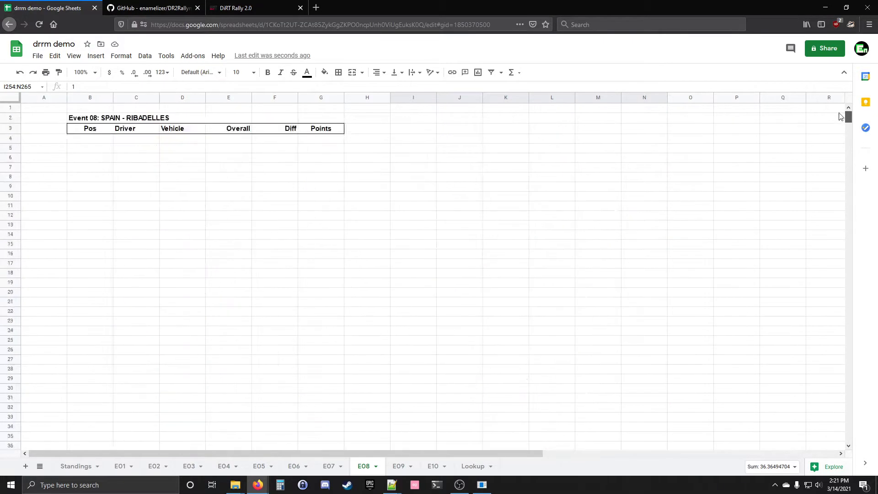
{"action": "left_click", "coordinate": [86, 142]}
{"action": "key", "text": "ctrl+v"}
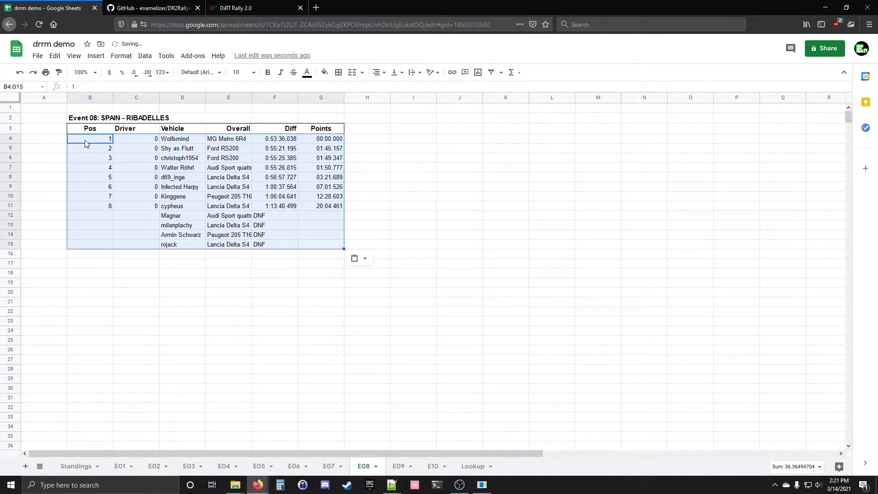
Delete C4:C15 shifting cells left, narrow the Pos column, and select positions 1–8
{"action": "left_click_drag", "start_coordinate": [137, 141], "coordinate": [143, 244]}
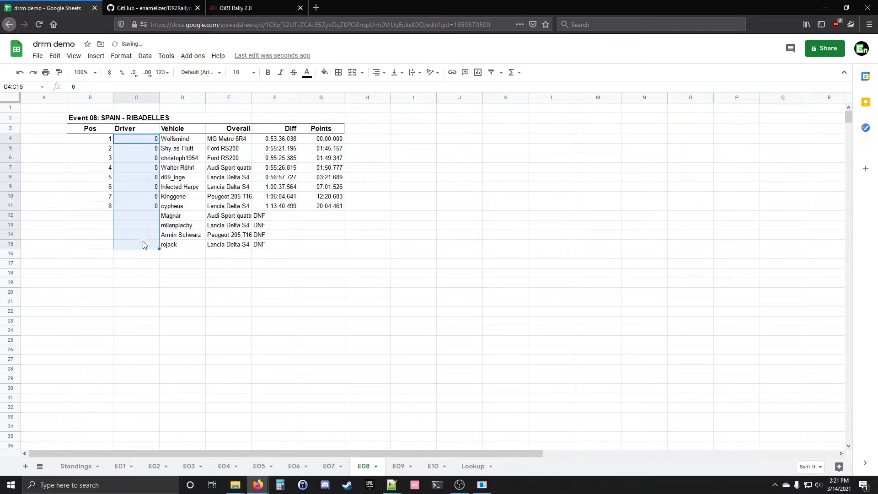
{"action": "right_click", "coordinate": [142, 246]}
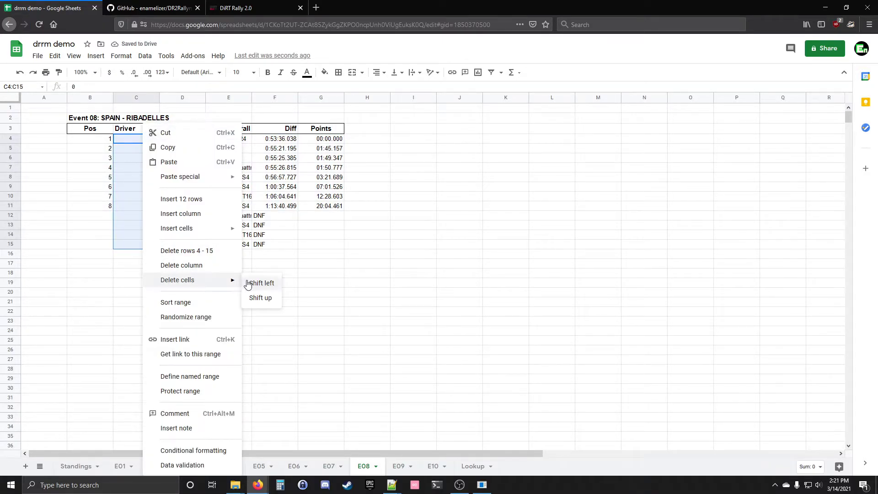
{"action": "left_click", "coordinate": [250, 284]}
{"action": "left_click", "coordinate": [228, 254]}
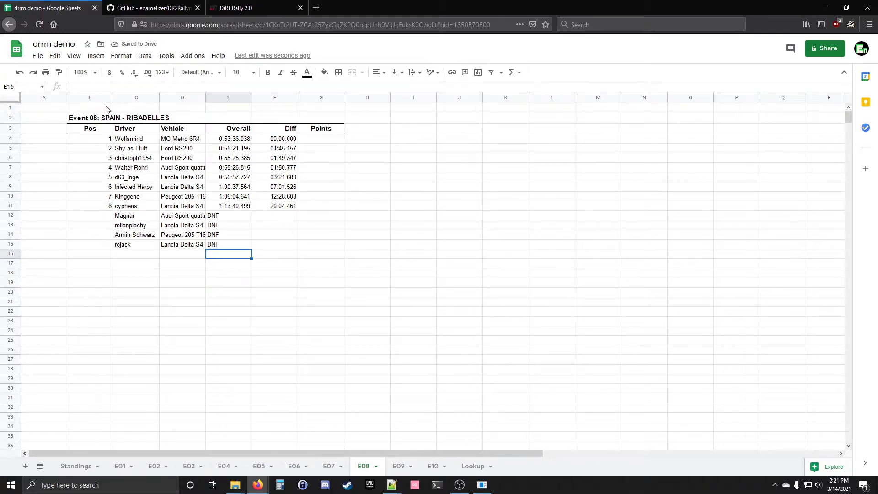
{"action": "left_click_drag", "start_coordinate": [113, 97], "coordinate": [91, 98]}
{"action": "left_click_drag", "start_coordinate": [79, 140], "coordinate": [81, 207]}
Bold and center positions 1–8, and widen the Driver and Vehicle columns
{"action": "key", "text": "ctrl+b"}
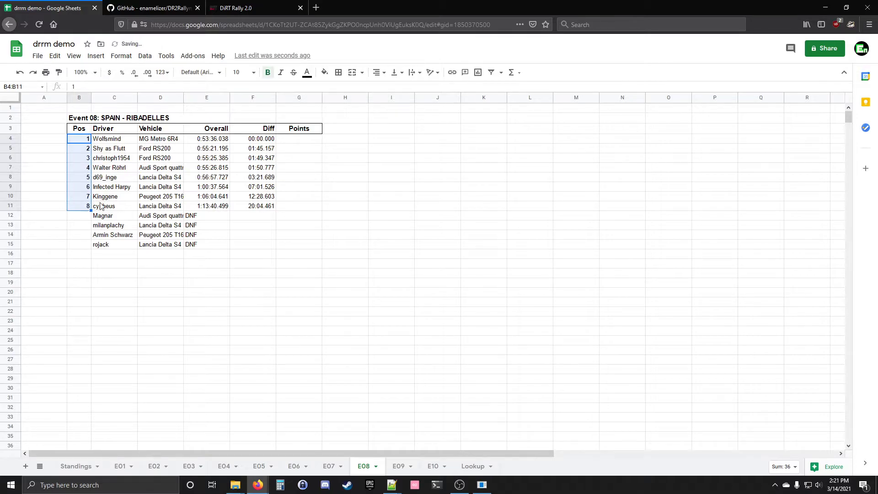
{"action": "left_click", "coordinate": [375, 73]}
{"action": "left_click", "coordinate": [389, 88]}
{"action": "left_click_drag", "start_coordinate": [137, 99], "coordinate": [144, 100]}
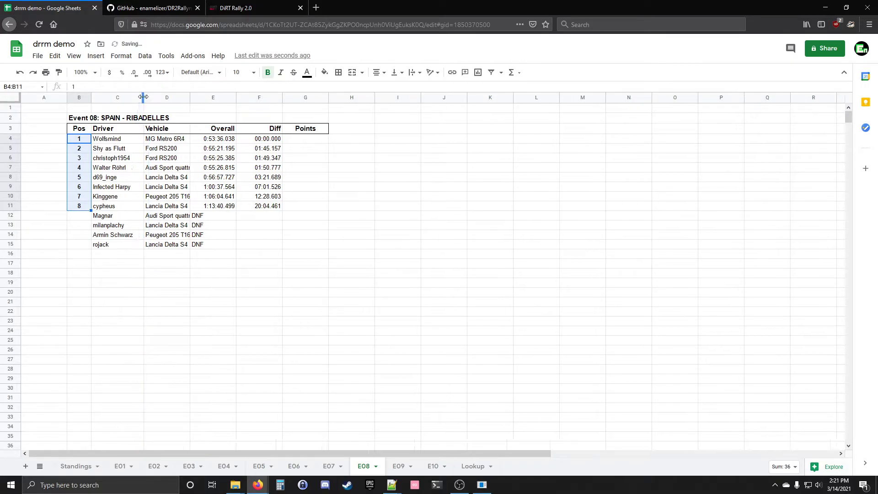
{"action": "left_click", "coordinate": [111, 142]}
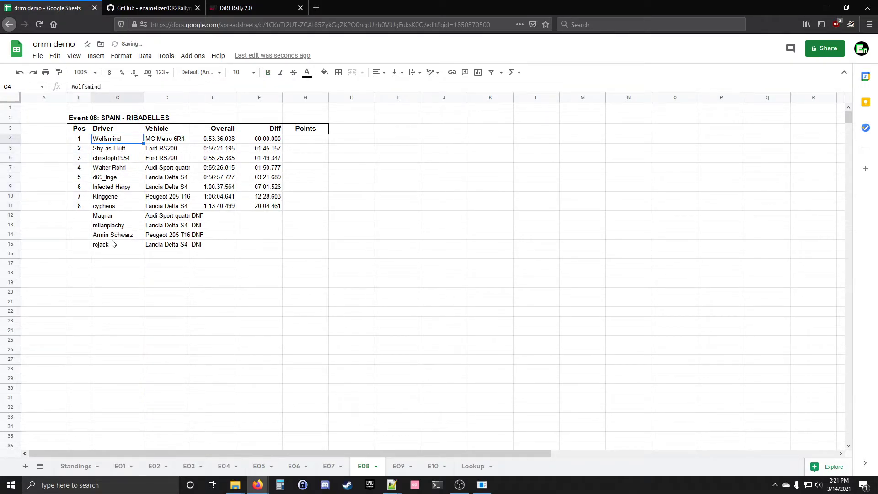
{"action": "left_click_drag", "start_coordinate": [189, 96], "coordinate": [218, 94]}
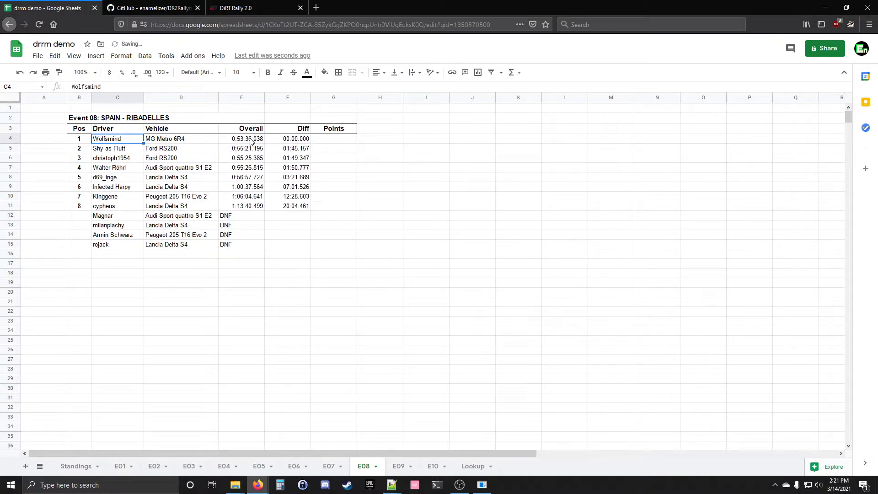
Clear the winner's 00:00.000 Diff in F4
{"action": "left_click", "coordinate": [294, 140]}
{"action": "key", "text": "Delete"}
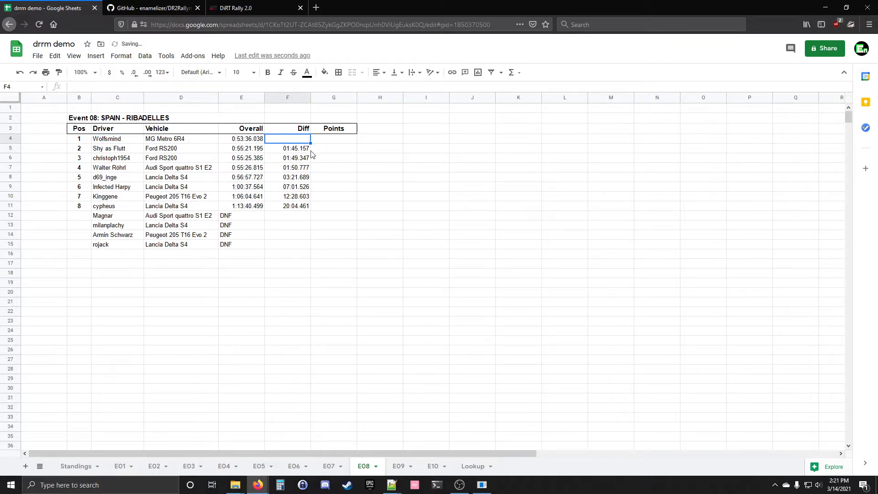
{"action": "left_click", "coordinate": [340, 316]}
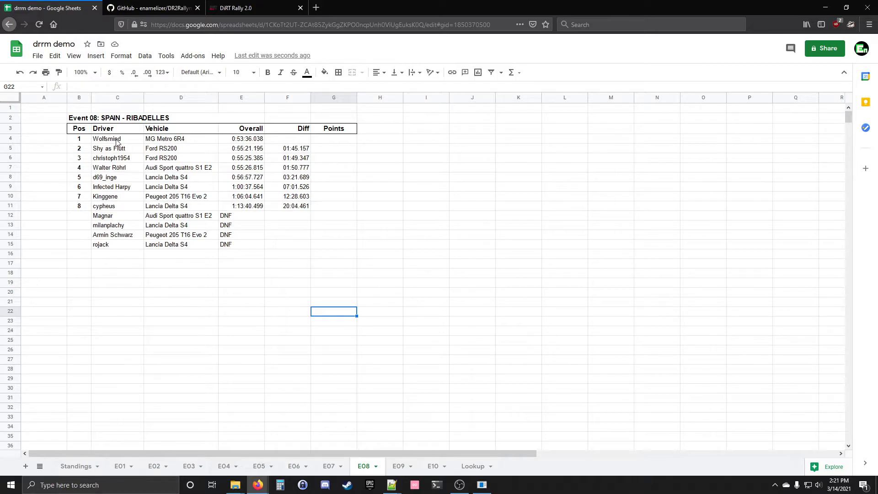
Copy the E07 Race Control block O2:P4 after comparing its in standings and car check formulas
{"action": "left_click", "coordinate": [330, 467]}
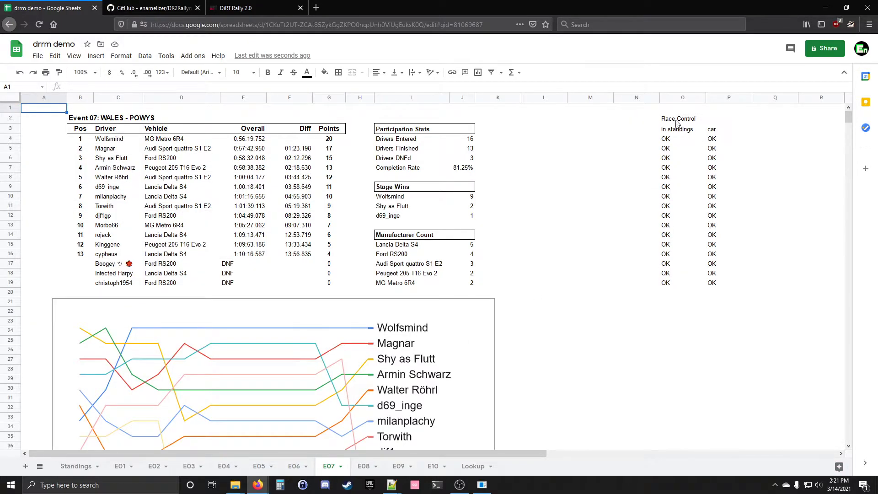
{"action": "left_click", "coordinate": [670, 120]}
{"action": "left_click_drag", "start_coordinate": [669, 121], "coordinate": [712, 144]}
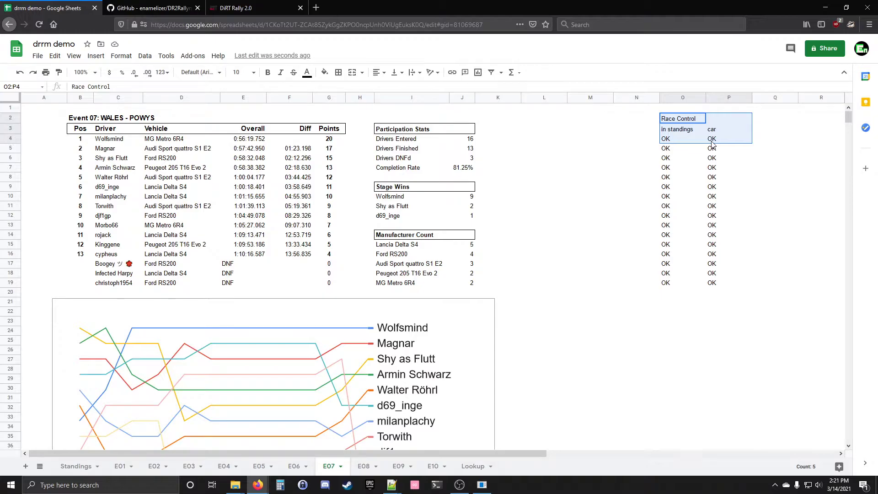
{"action": "left_click", "coordinate": [689, 144]}
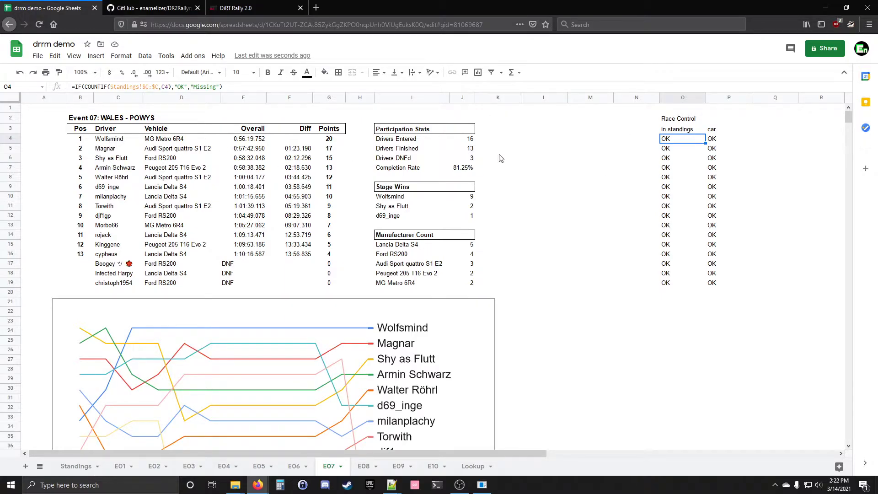
{"action": "left_click", "coordinate": [714, 142]}
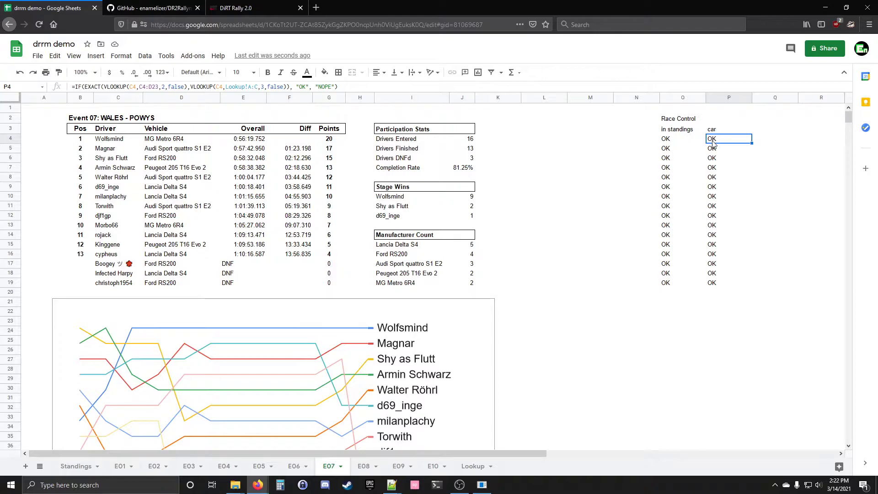
{"action": "left_click", "coordinate": [672, 141]}
{"action": "left_click", "coordinate": [713, 143]}
{"action": "left_click", "coordinate": [671, 141]}
{"action": "left_click", "coordinate": [719, 142]}
{"action": "left_click", "coordinate": [673, 142]}
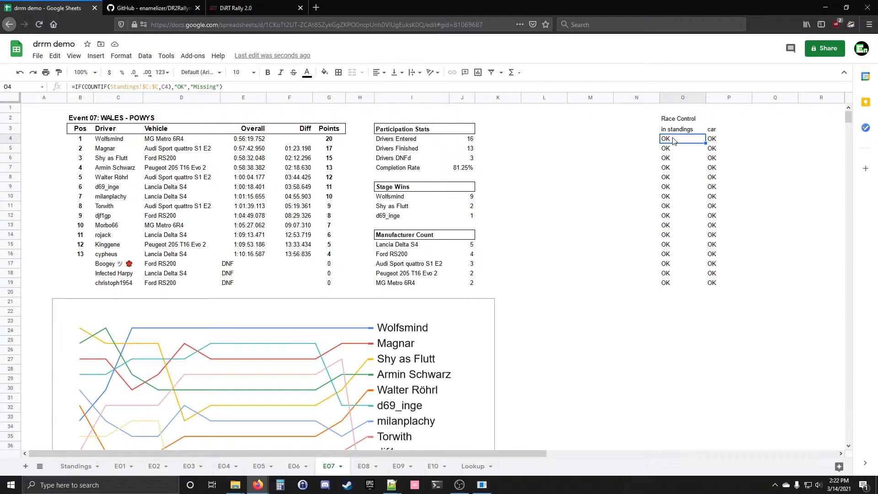
{"action": "left_click_drag", "start_coordinate": [667, 120], "coordinate": [715, 141]}
{"action": "key", "text": "ctrl+c"}
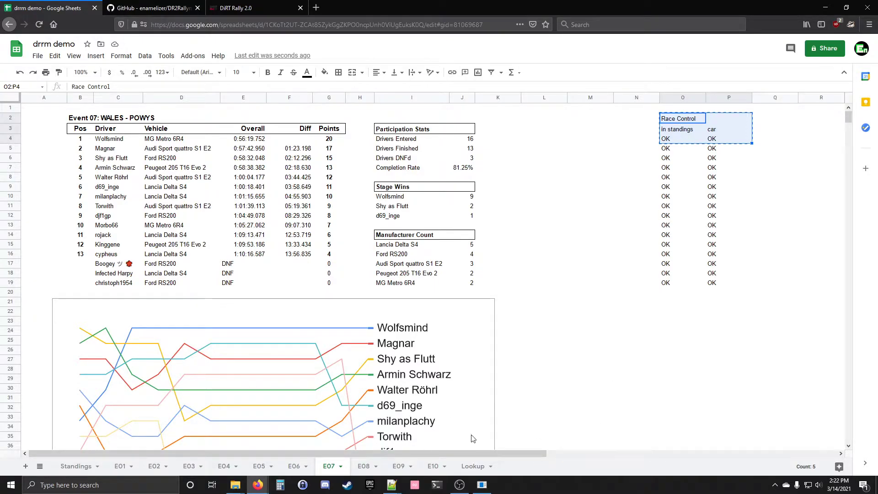
{"action": "left_click", "coordinate": [360, 467]}
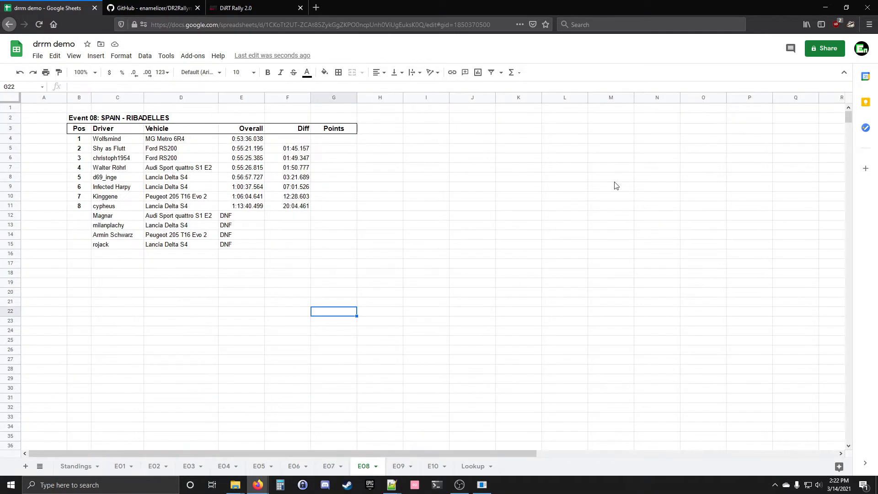
Paste the Race Control block at O2 and fill the row 4 checks down to row 20
{"action": "left_click", "coordinate": [700, 120]}
{"action": "key", "text": "ctrl+v"}
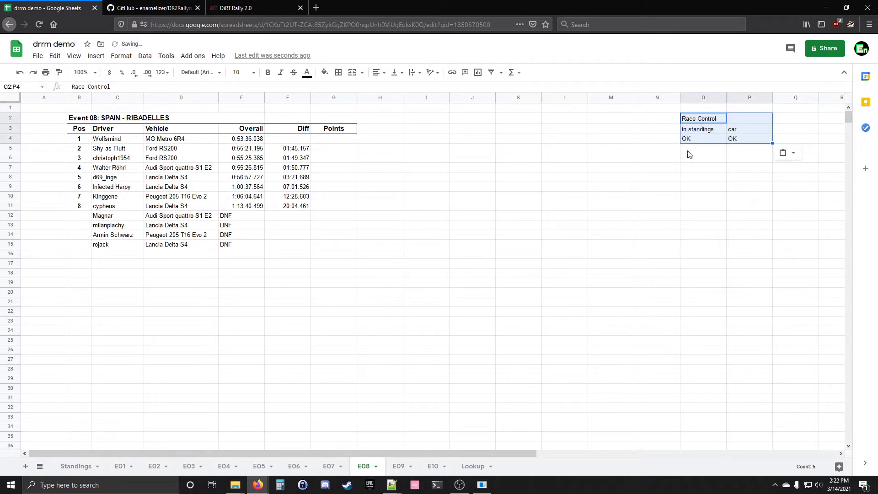
{"action": "left_click", "coordinate": [691, 141]}
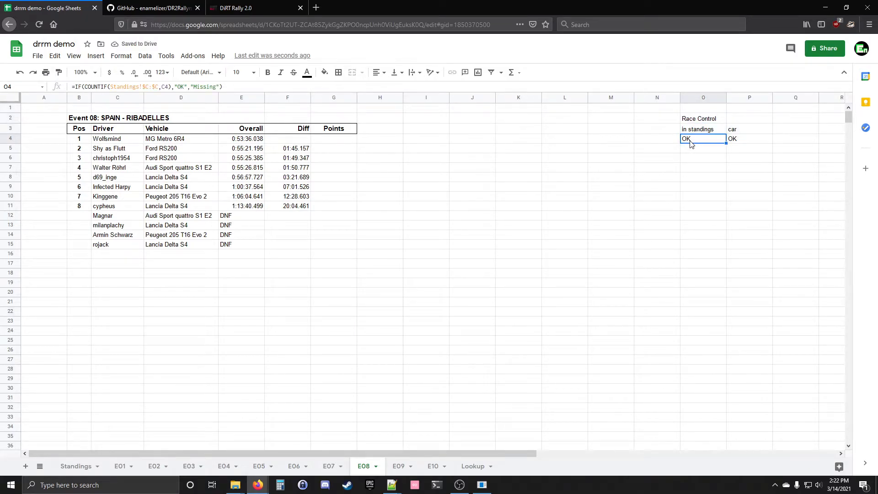
{"action": "left_click", "coordinate": [745, 143]}
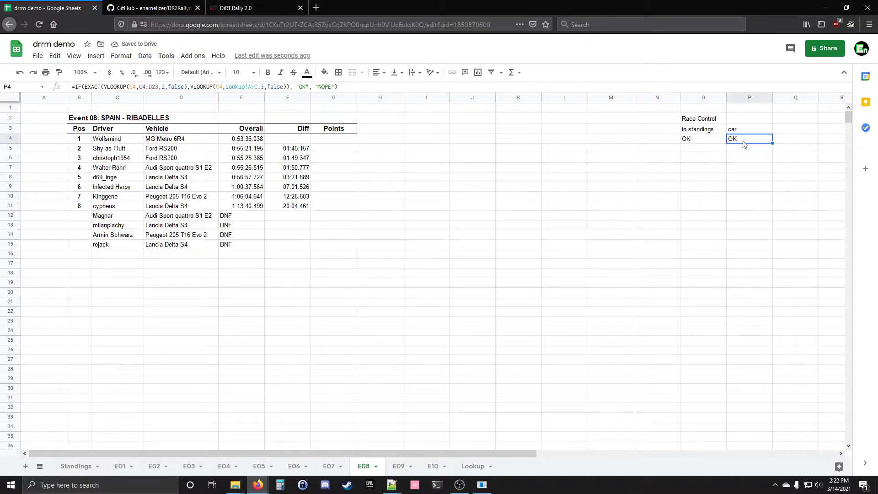
{"action": "left_click_drag", "start_coordinate": [710, 140], "coordinate": [738, 139]}
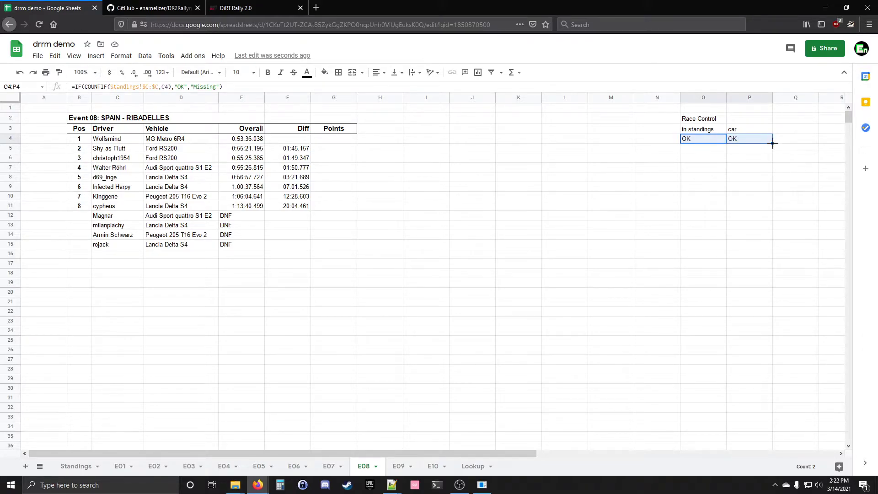
{"action": "left_click_drag", "start_coordinate": [772, 144], "coordinate": [754, 292]}
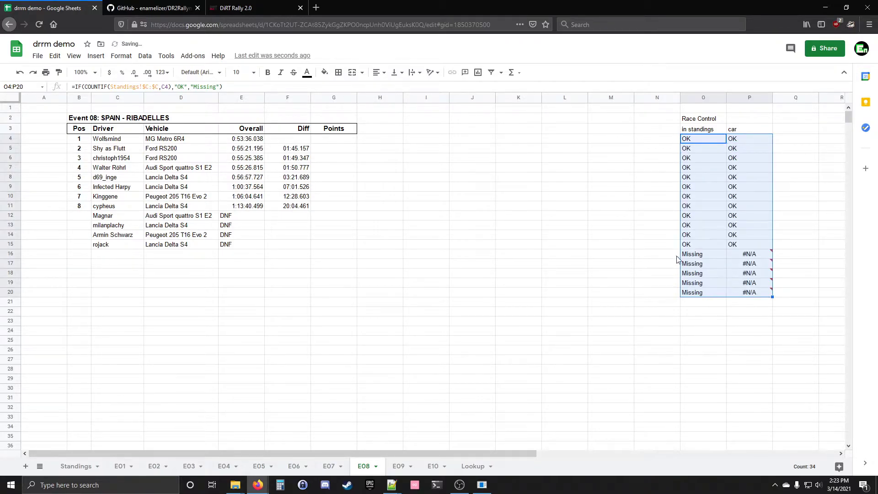
Clear the surplus Missing and #N/A checks in O16:P20 beyond the last driver
{"action": "left_click", "coordinate": [13, 254]}
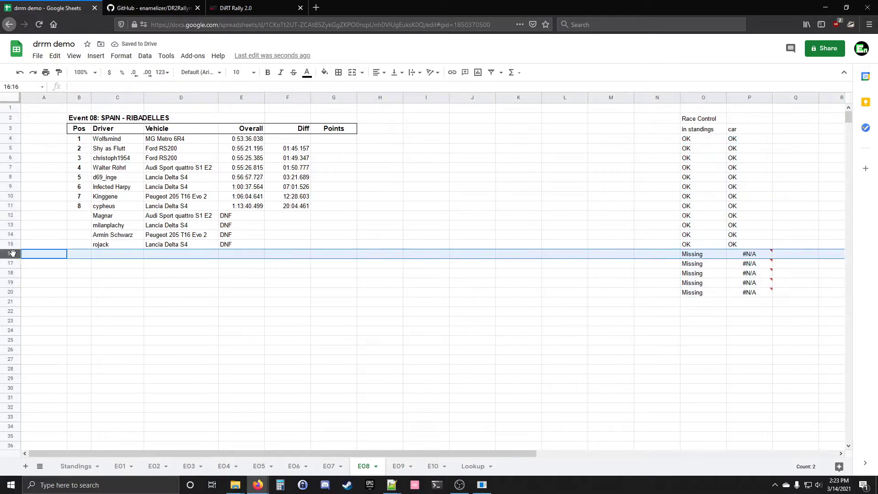
{"action": "left_click", "coordinate": [11, 264]}
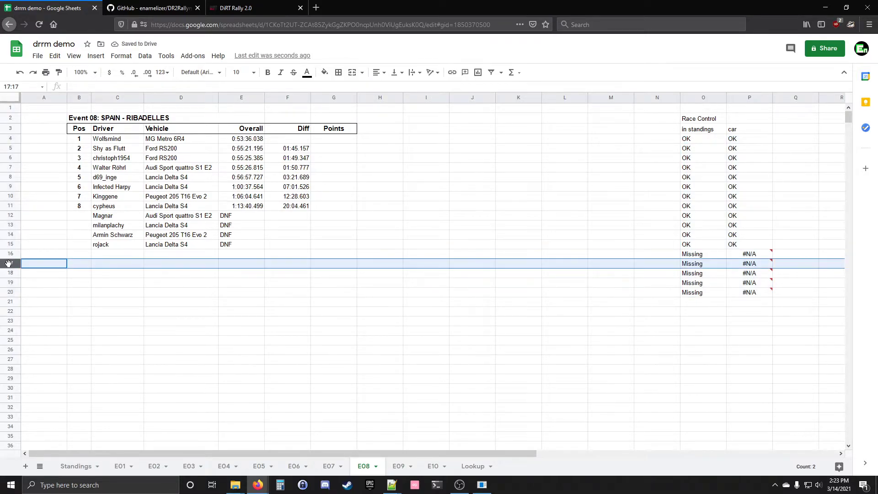
{"action": "left_click", "coordinate": [10, 272]}
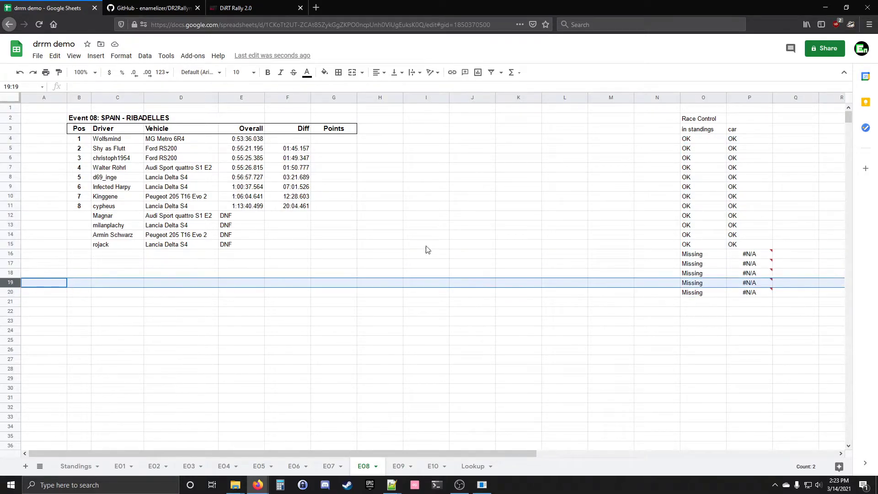
{"action": "left_click_drag", "start_coordinate": [704, 254], "coordinate": [743, 300]}
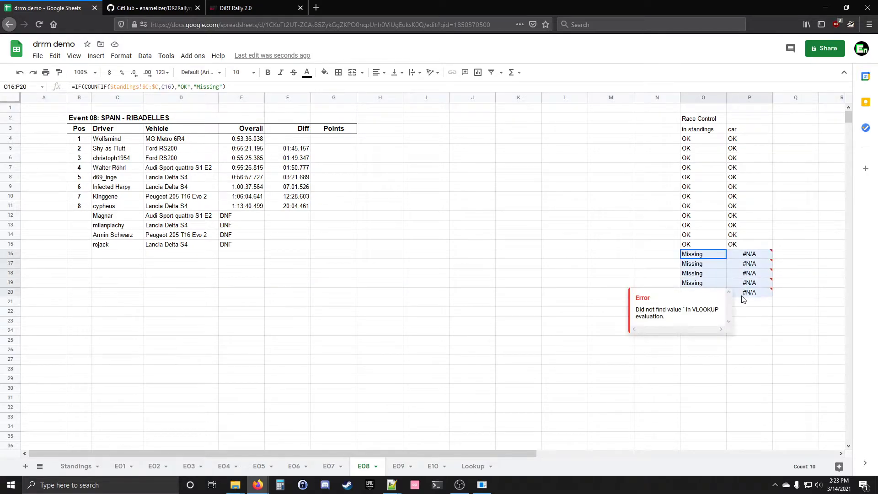
{"action": "key", "text": "Delete"}
{"action": "left_click", "coordinate": [551, 275]}
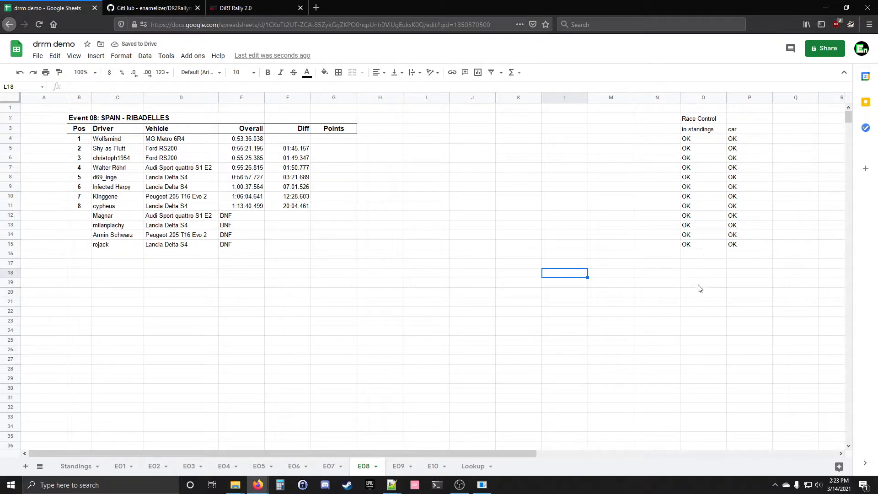
Review the in standings and car check formulas in rows 4–6
{"action": "left_click", "coordinate": [707, 141]}
{"action": "left_click", "coordinate": [745, 141]}
{"action": "left_click", "coordinate": [707, 153]}
{"action": "left_click", "coordinate": [741, 154]}
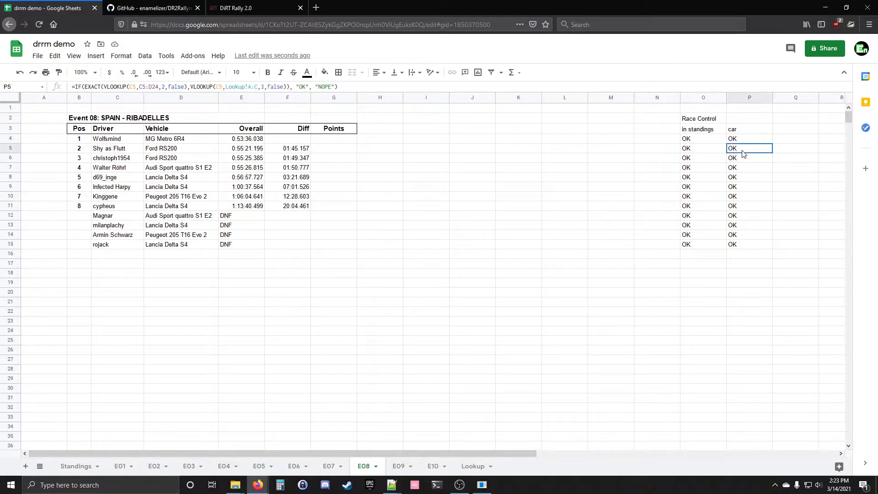
{"action": "left_click", "coordinate": [705, 162]}
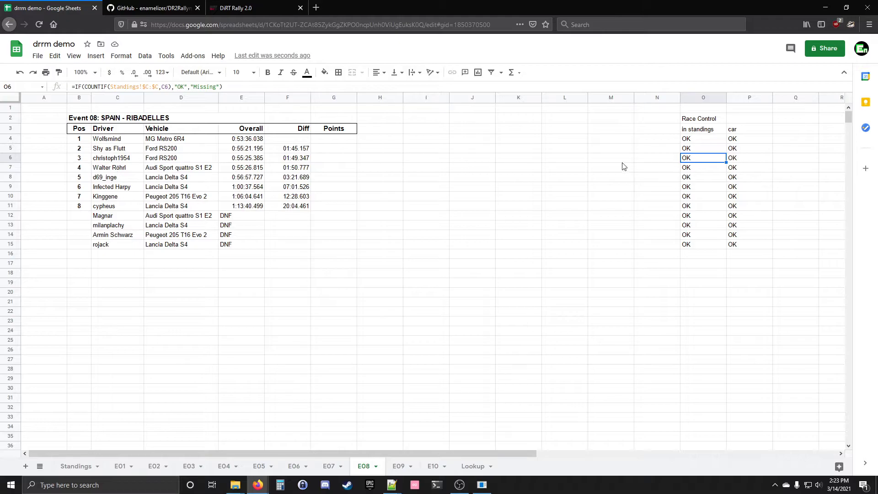
{"action": "left_click", "coordinate": [748, 163]}
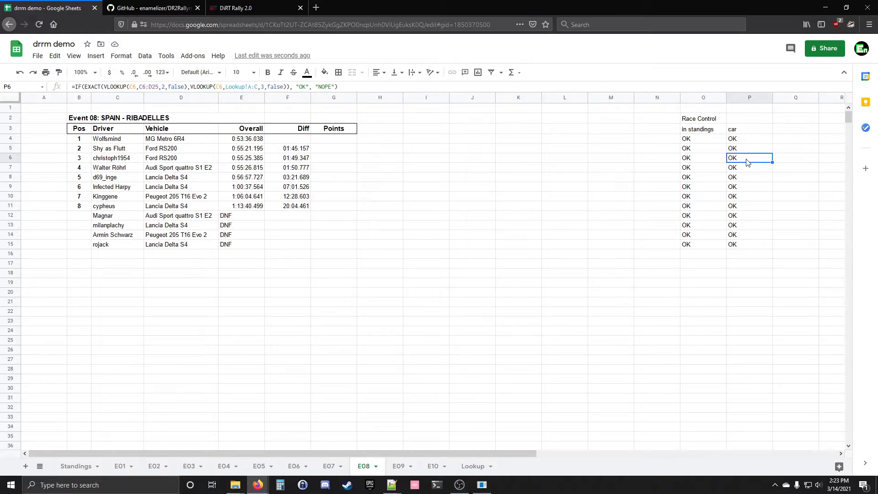
{"action": "left_click", "coordinate": [702, 162]}
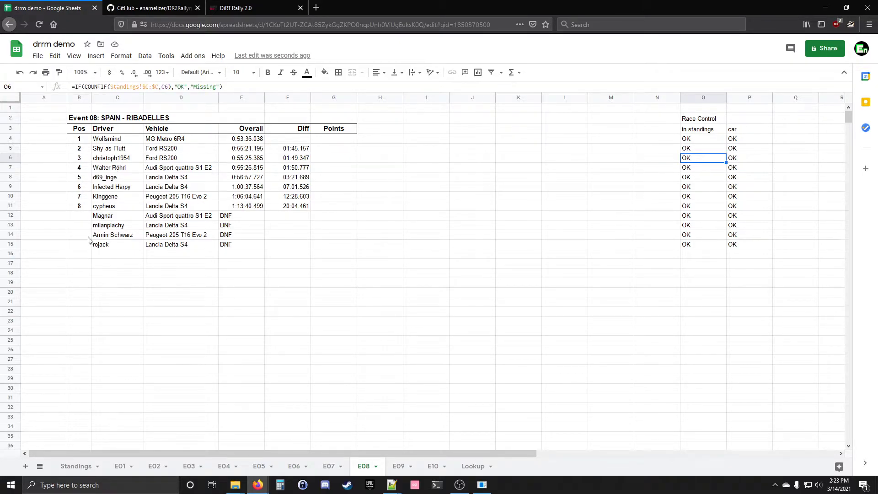
Select the row 15 driver and vehicle cells C15:D15, then go to the Lookup sheet
{"action": "left_click_drag", "start_coordinate": [114, 247], "coordinate": [157, 248]}
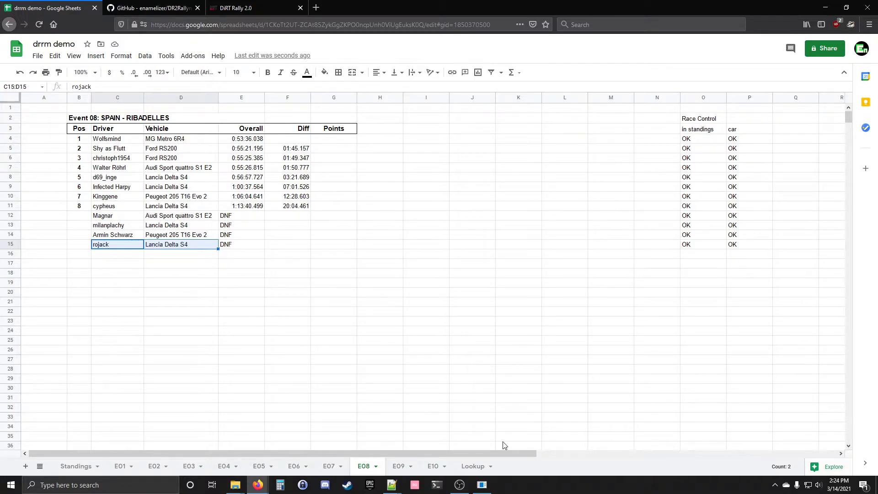
{"action": "left_click", "coordinate": [469, 468]}
{"action": "left_click", "coordinate": [267, 378]}
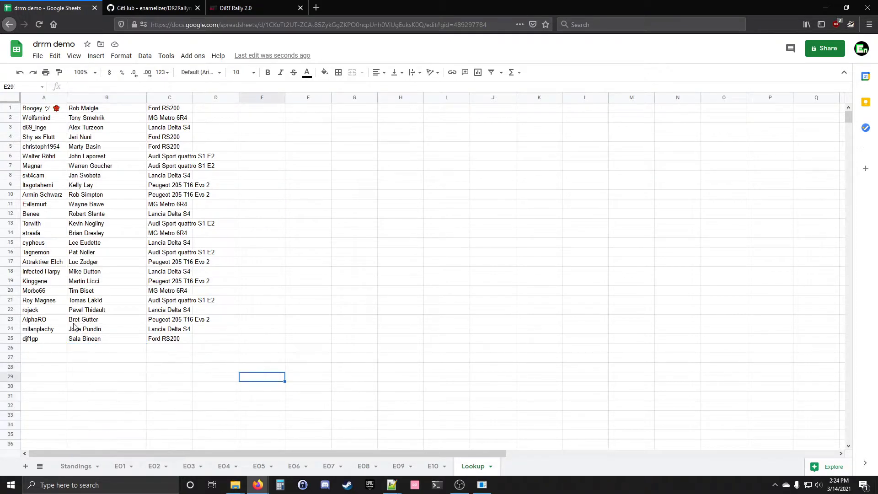
Delete the last DNF driver's row 22 from the Lookup sheet
{"action": "left_click", "coordinate": [52, 312]}
{"action": "left_click_drag", "start_coordinate": [52, 313], "coordinate": [166, 315]}
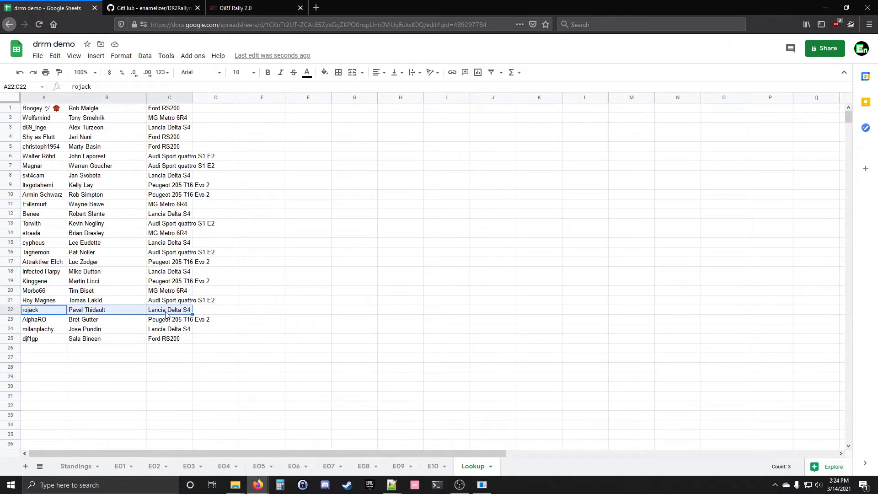
{"action": "left_click", "coordinate": [12, 311]}
{"action": "right_click", "coordinate": [54, 314]}
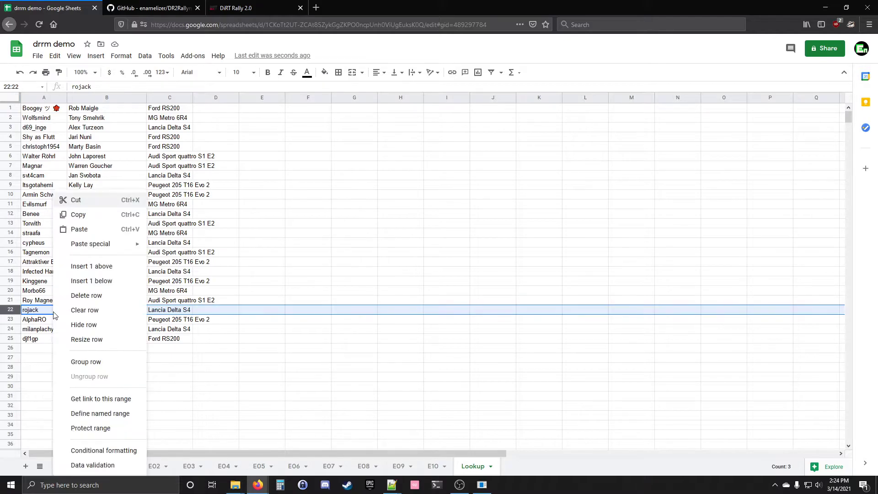
{"action": "left_click", "coordinate": [106, 296]}
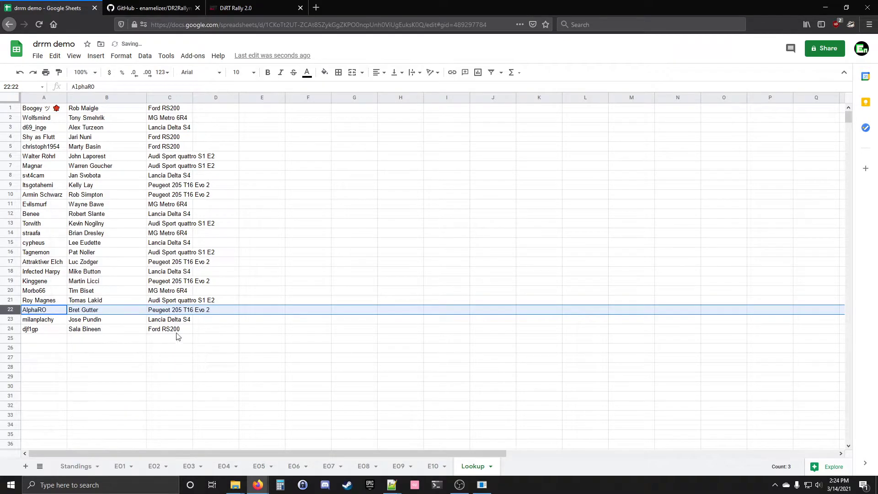
Check E08's row 15 in-standings flag, then clear the driver's name from Standings C18
{"action": "left_click", "coordinate": [361, 466]}
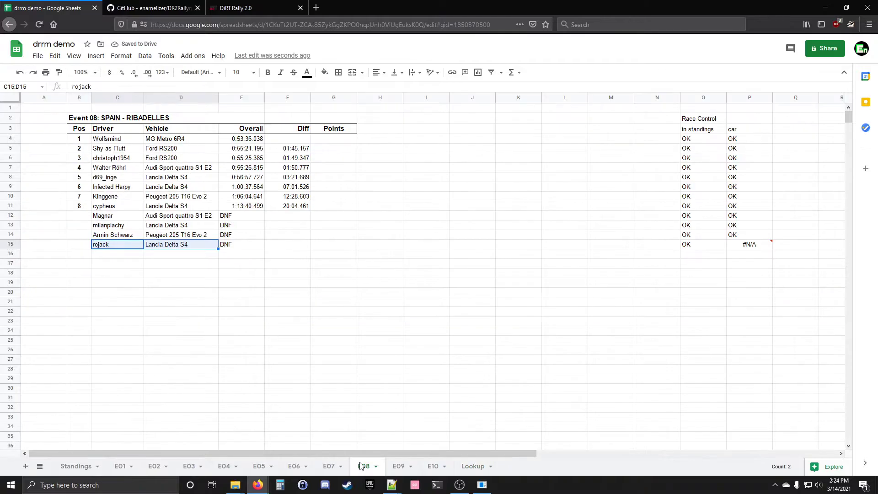
{"action": "left_click", "coordinate": [697, 246]}
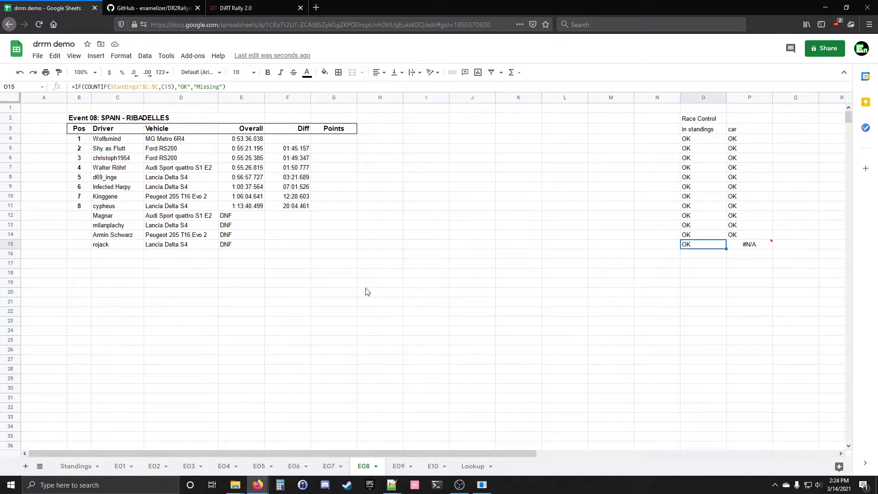
{"action": "left_click", "coordinate": [78, 467]}
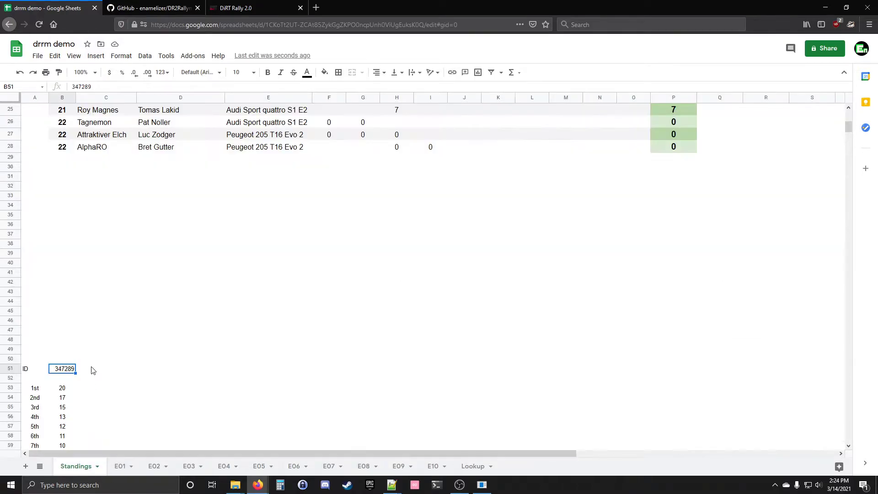
{"action": "scroll", "coordinate": [143, 265], "scroll_direction": "up", "scroll_amount": 5}
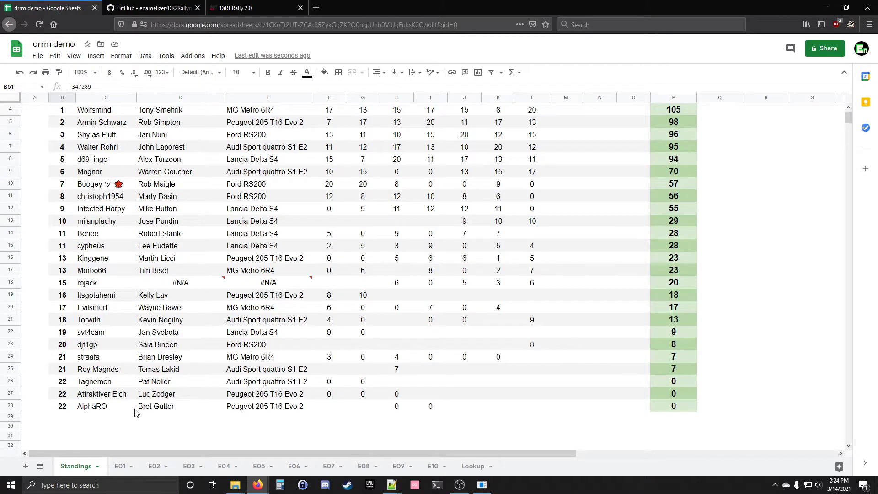
{"action": "left_click", "coordinate": [94, 287]}
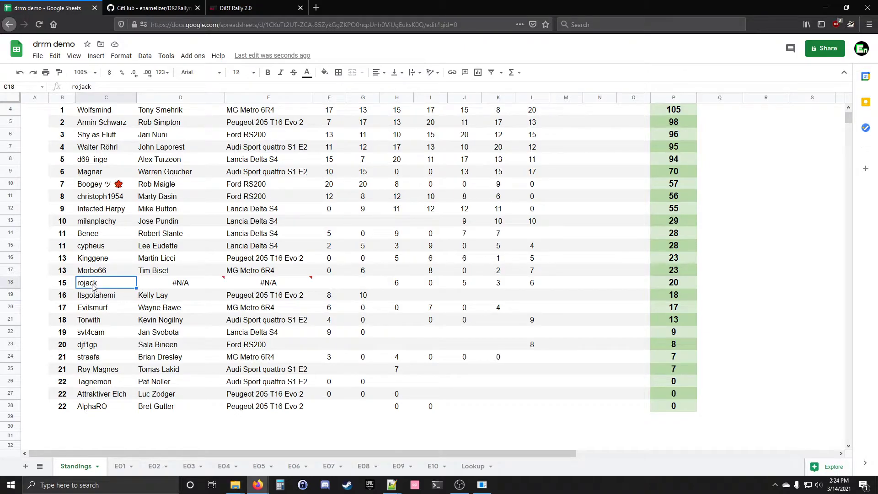
{"action": "key", "text": "Delete"}
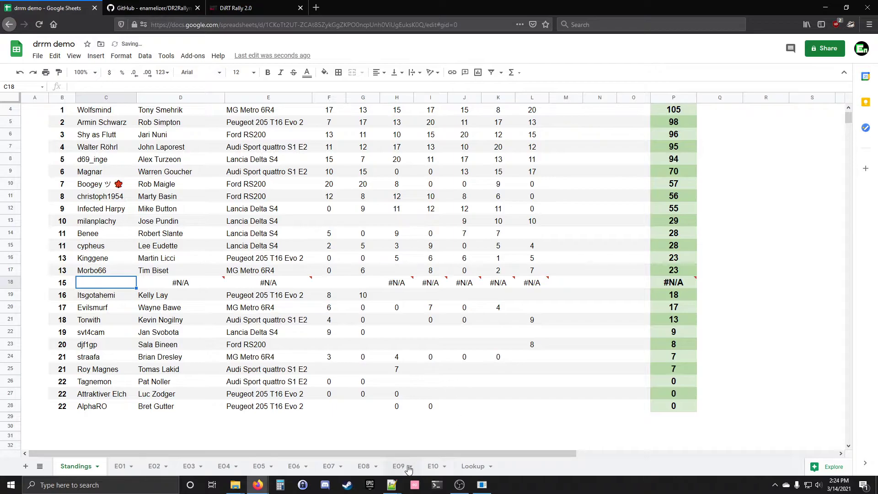
Confirm E08 row 15 now shows Missing and a car lookup error, then copy C15:D15
{"action": "left_click", "coordinate": [365, 466]}
{"action": "left_click", "coordinate": [700, 258]}
{"action": "left_click", "coordinate": [695, 246]}
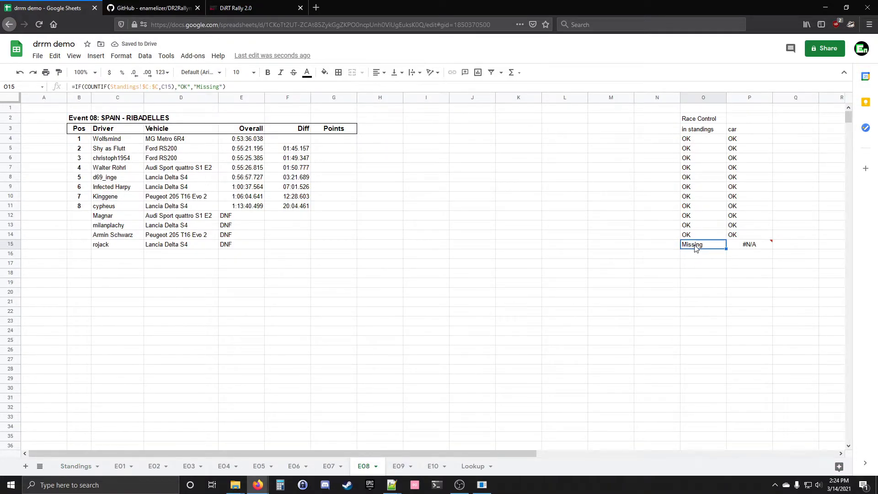
{"action": "left_click", "coordinate": [746, 245]}
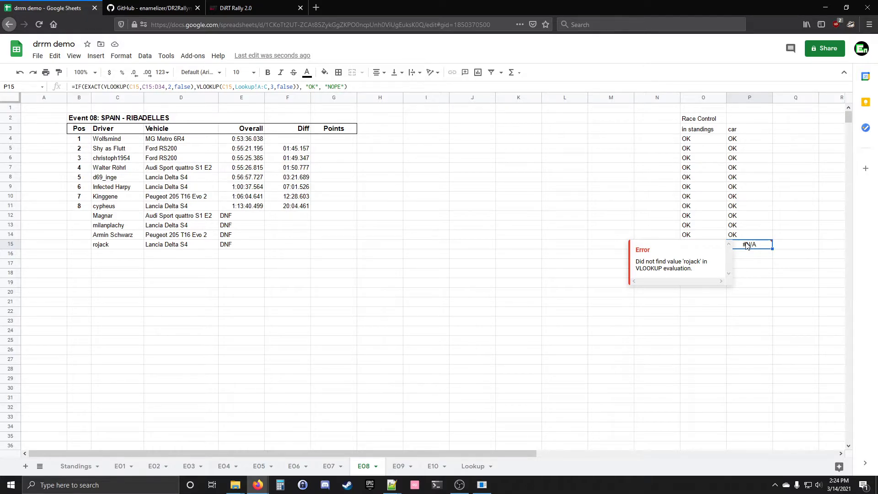
{"action": "left_click", "coordinate": [746, 256]}
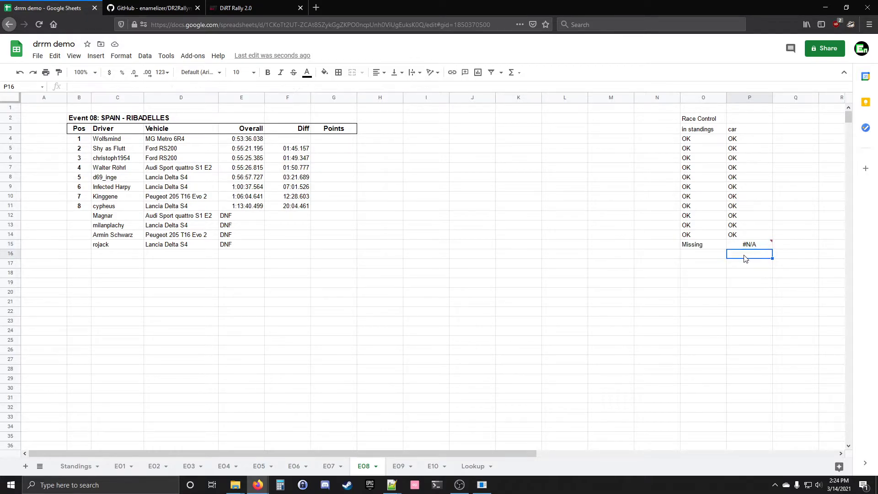
{"action": "left_click_drag", "start_coordinate": [113, 249], "coordinate": [178, 247]}
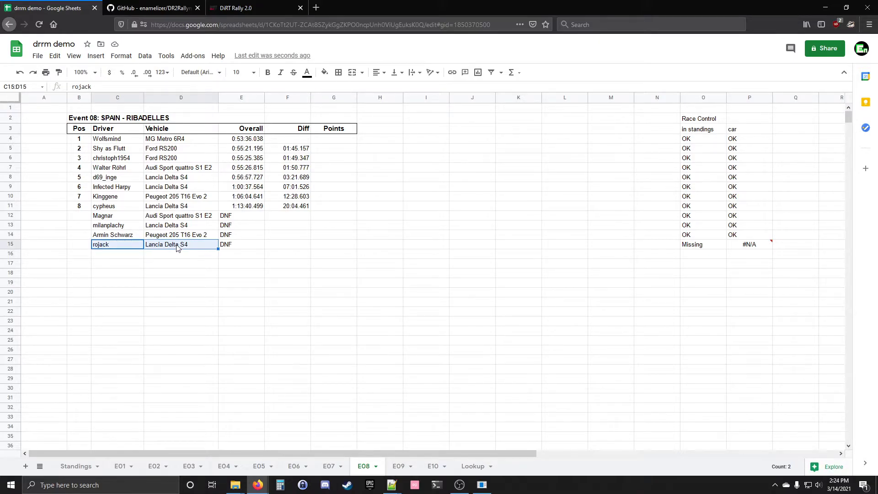
{"action": "key", "text": "ctrl+c"}
Paste the driver into Lookup A25 and move the Lancia Delta S4 car into C25
{"action": "left_click", "coordinate": [471, 467]}
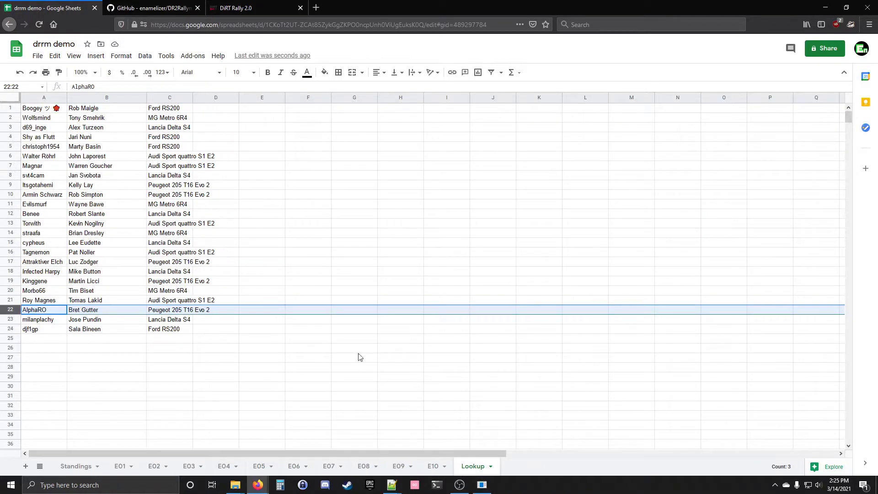
{"action": "left_click", "coordinate": [41, 341]}
{"action": "key", "text": "ctrl+v"}
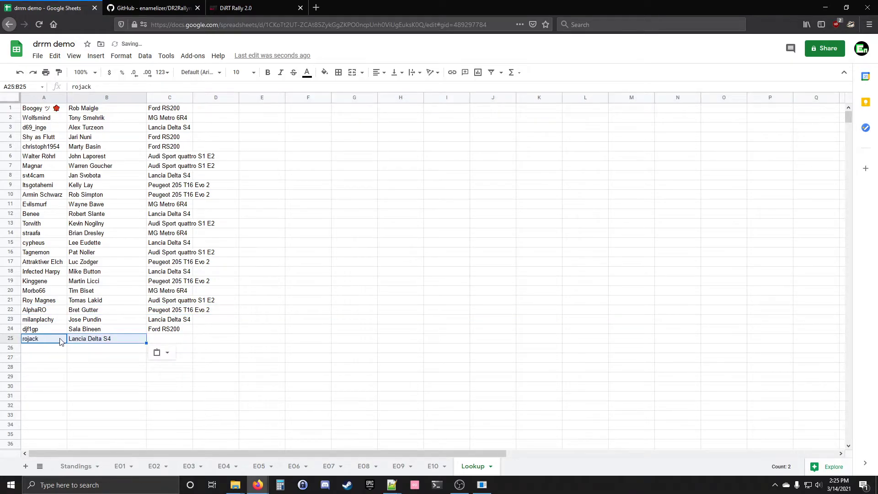
{"action": "left_click", "coordinate": [83, 341]}
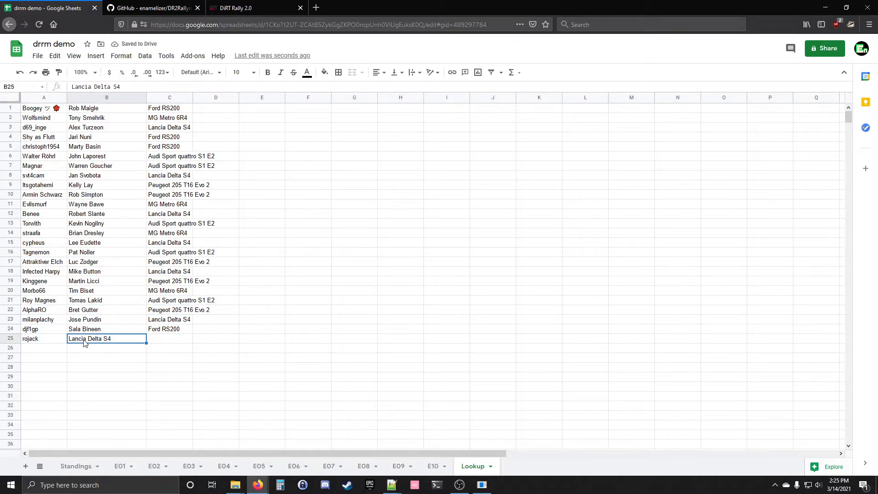
{"action": "key", "text": "ctrl+x"}
{"action": "left_click", "coordinate": [161, 341]}
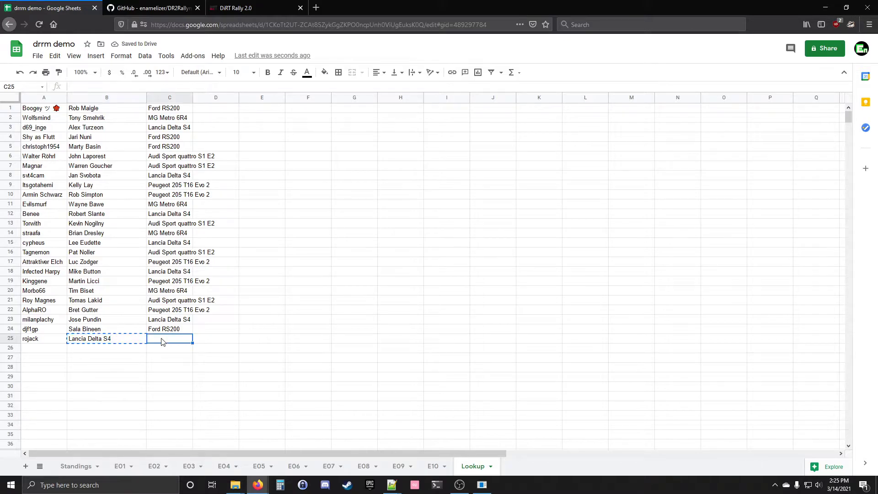
{"action": "key", "text": "ctrl+v"}
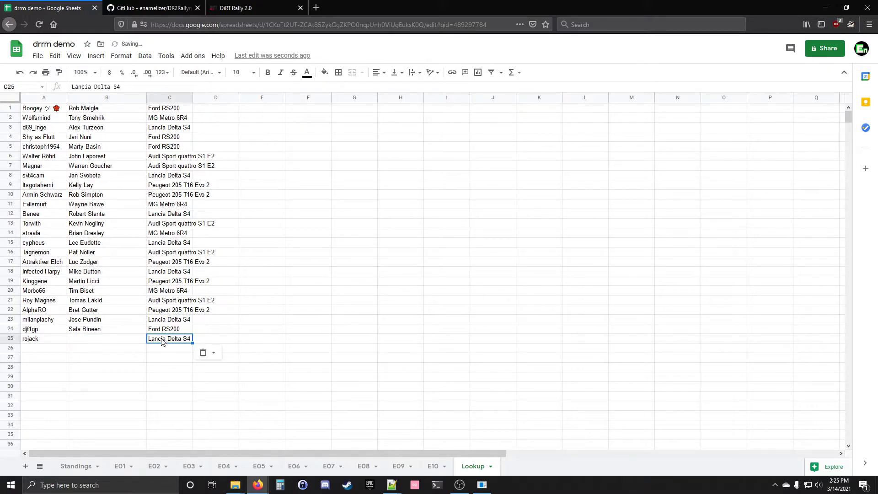
Enter 'test name' in B25 and confirm E08's car check in P15
{"action": "left_click", "coordinate": [107, 343]}
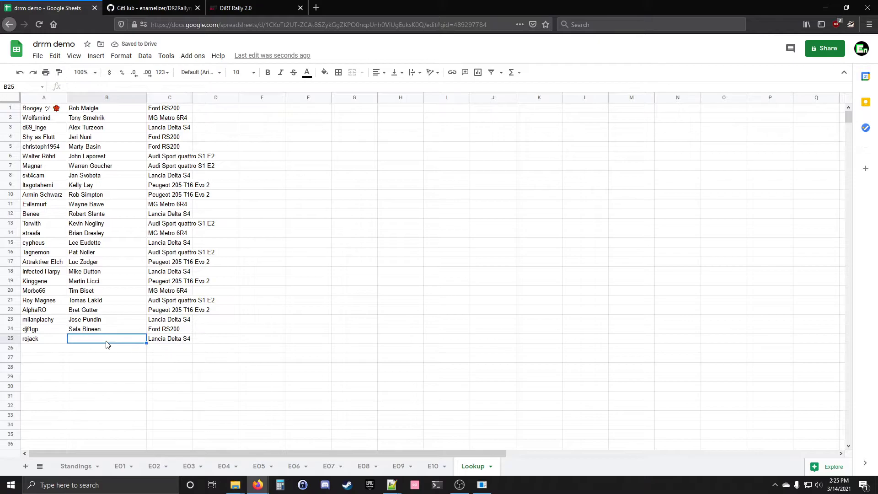
{"action": "type", "text": "test name"}
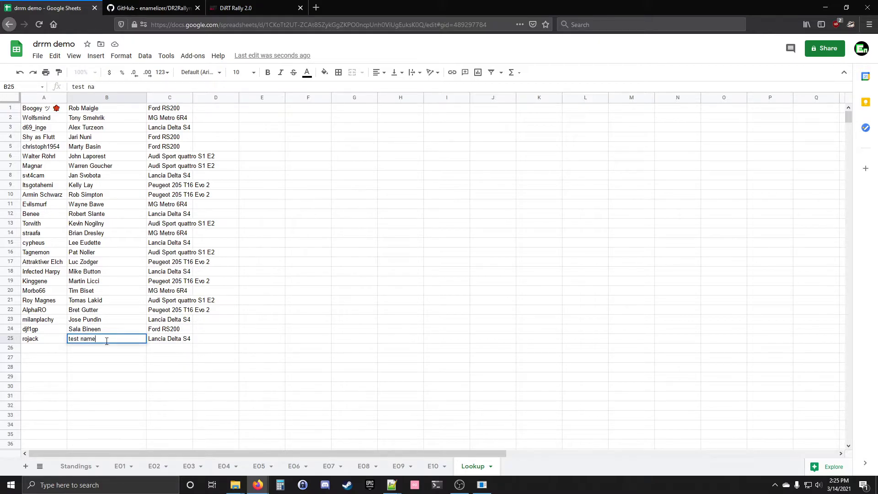
{"action": "key", "text": "Return"}
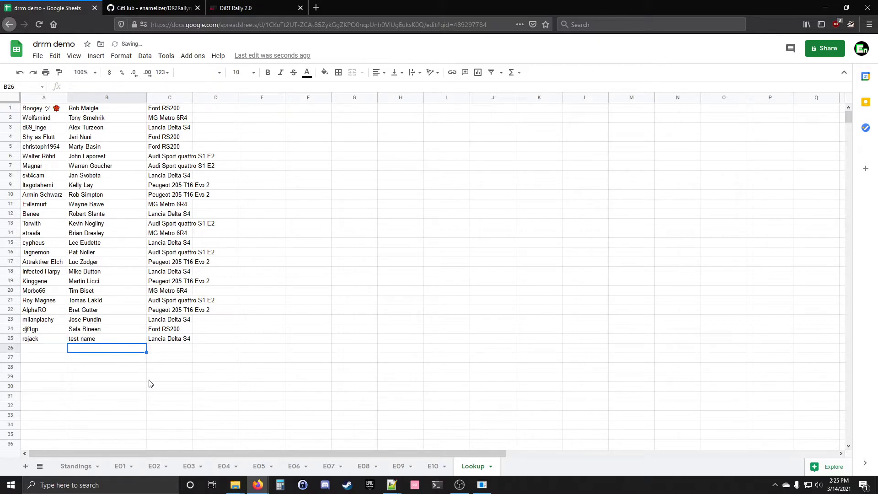
{"action": "left_click", "coordinate": [369, 468]}
{"action": "left_click", "coordinate": [738, 246]}
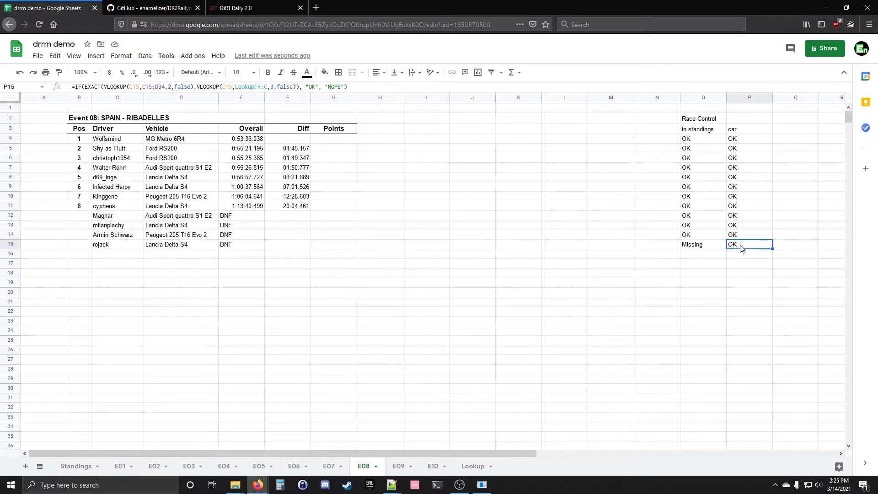
Re-enter the DNF driver's gamertag in Standings C18 so its name, car and 20 points fill from Lookup
{"action": "left_click", "coordinate": [699, 251]}
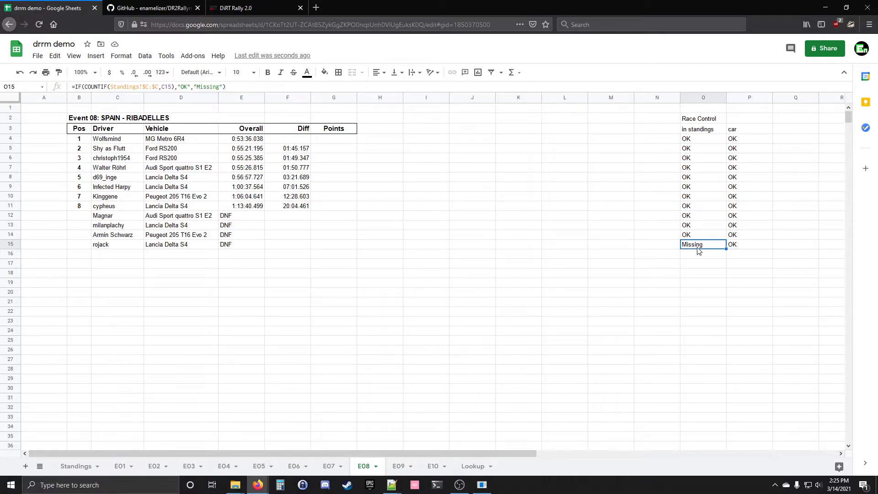
{"action": "left_click", "coordinate": [74, 467]}
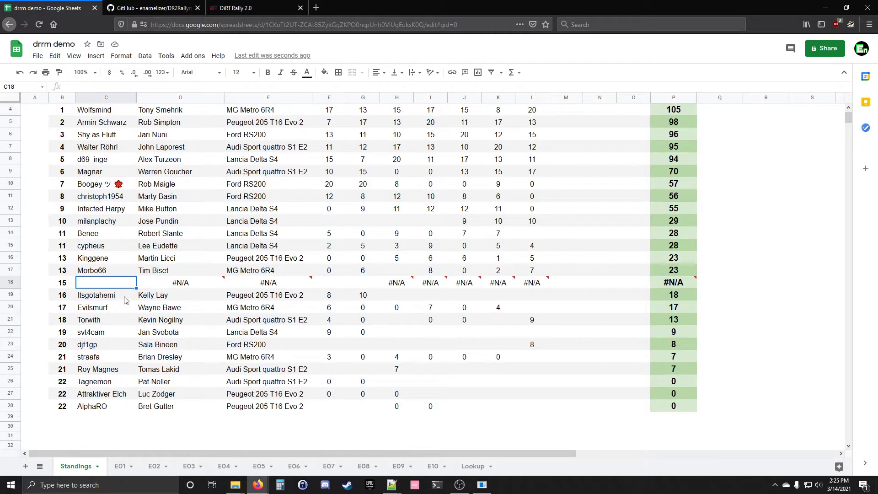
{"action": "type", "text": "toja"}
{"action": "key", "text": "ctrl+a"}
{"action": "type", "text": "roja"}
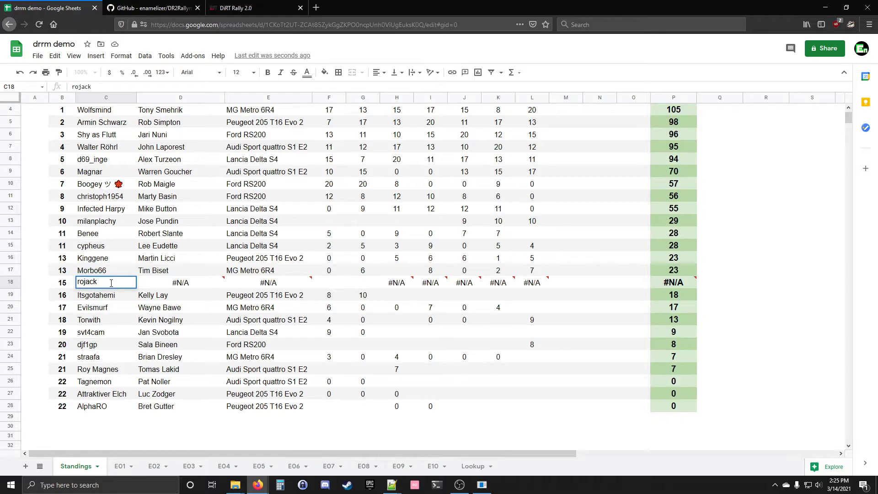
{"action": "type", "text": "ck"}
{"action": "key", "text": "Return"}
{"action": "left_click_drag", "start_coordinate": [148, 288], "coordinate": [252, 286]}
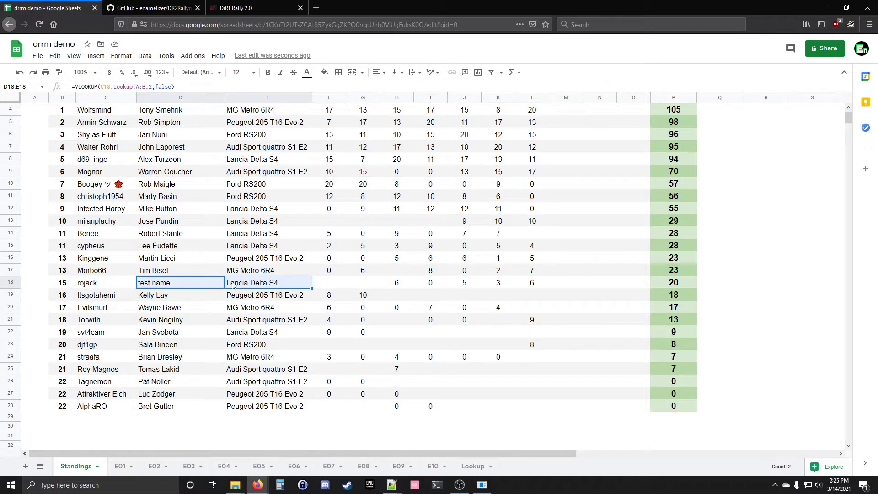
{"action": "scroll", "coordinate": [196, 307], "scroll_direction": "down", "scroll_amount": 1}
{"action": "scroll", "coordinate": [195, 307], "scroll_direction": "up", "scroll_amount": 1}
Delete Standings row 18 and enter the driver's gamertag below the list in C28
{"action": "left_click", "coordinate": [18, 283]}
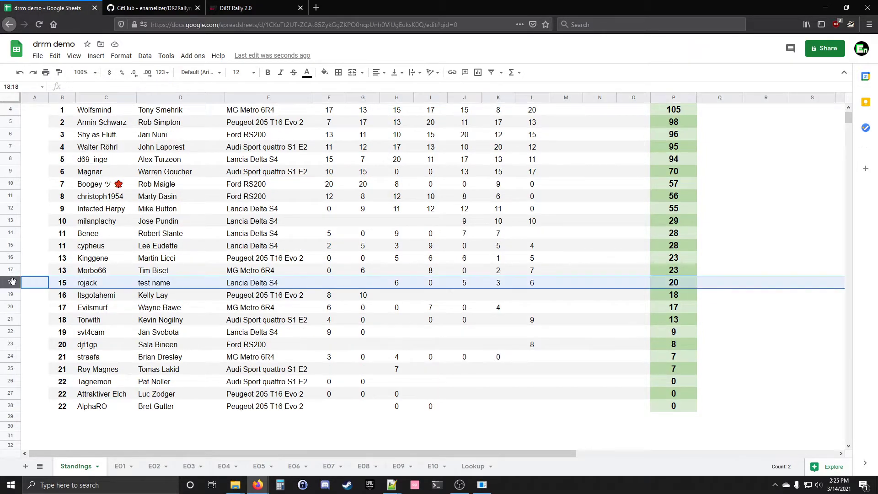
{"action": "right_click", "coordinate": [97, 295]}
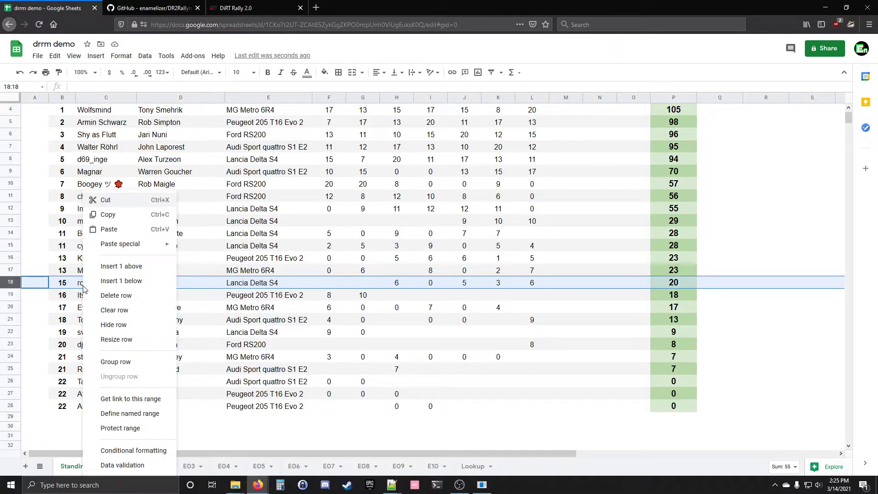
{"action": "left_click", "coordinate": [118, 295]}
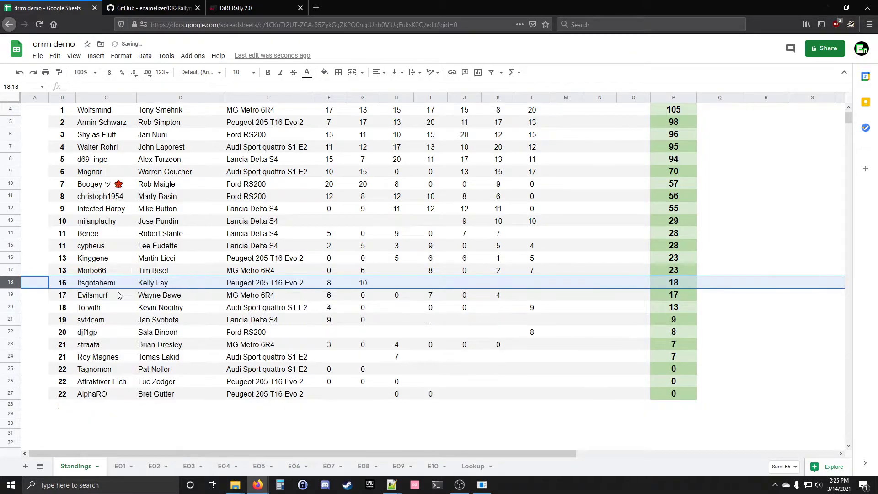
{"action": "left_click", "coordinate": [94, 406]}
{"action": "type", "text": "ro"}
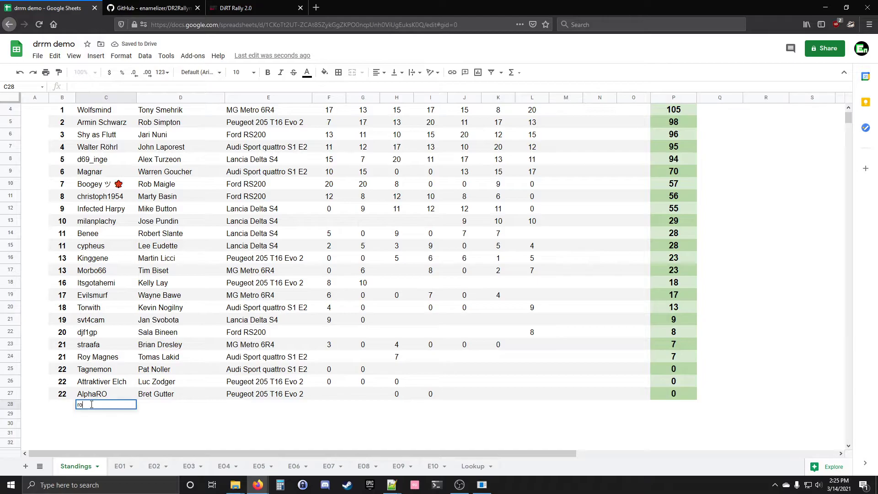
{"action": "type", "text": "jack"}
{"action": "key", "text": "Return"}
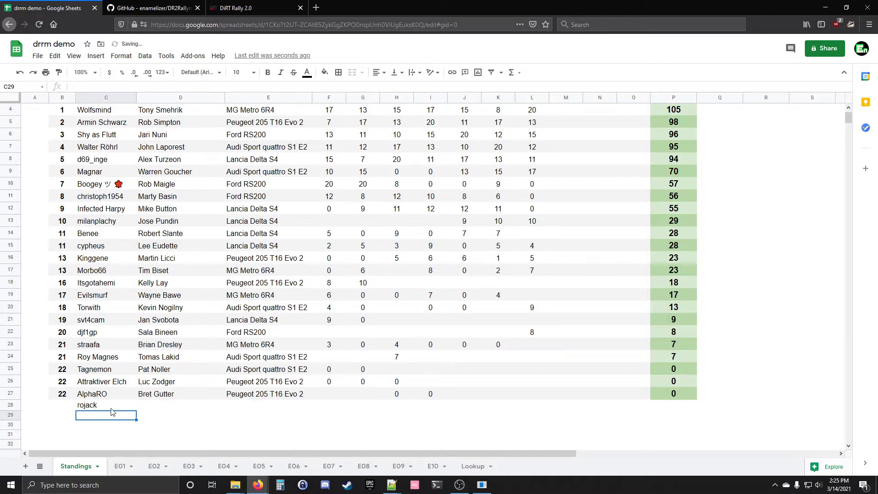
Review the VLOOKUP formulas in D28:E28 and the P27 points total, then return to E08
{"action": "left_click_drag", "start_coordinate": [169, 400], "coordinate": [310, 410]}
{"action": "left_click", "coordinate": [179, 406]}
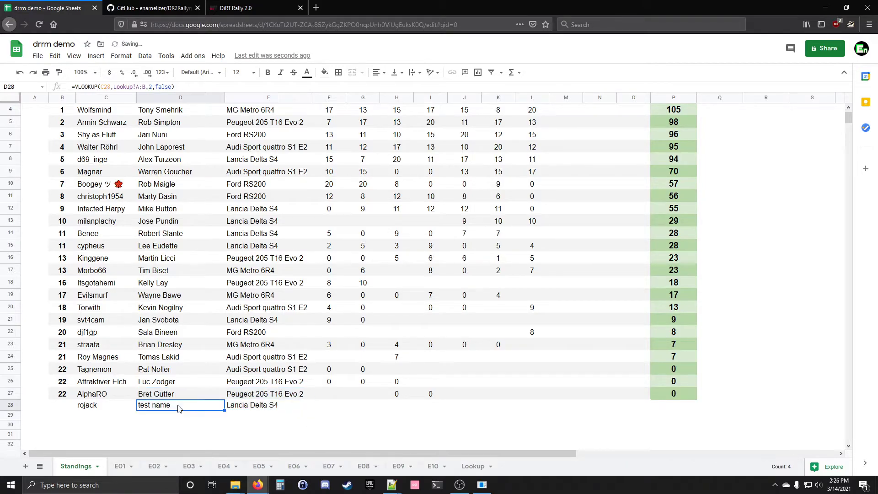
{"action": "left_click", "coordinate": [258, 404]}
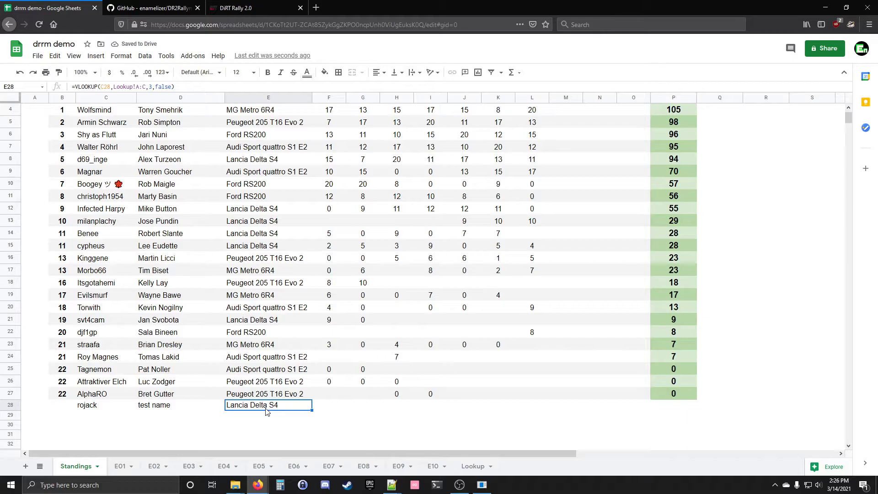
{"action": "left_click", "coordinate": [674, 394]}
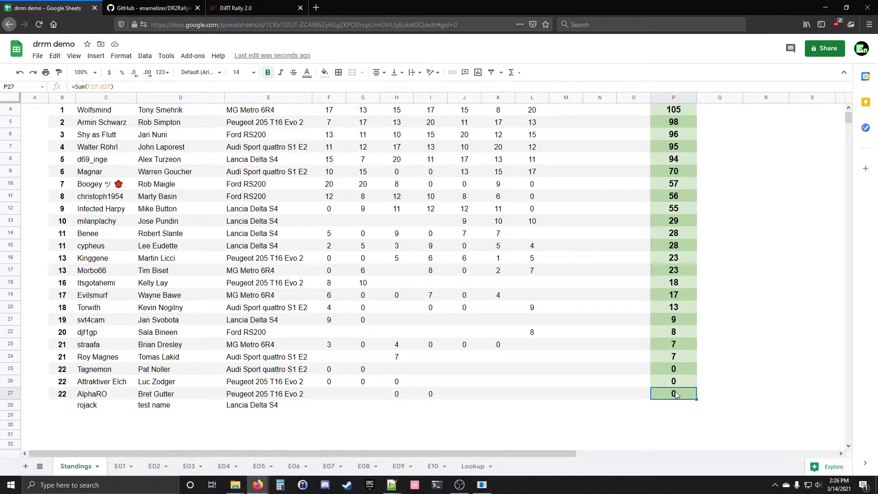
{"action": "left_click_drag", "start_coordinate": [343, 399], "coordinate": [639, 393]}
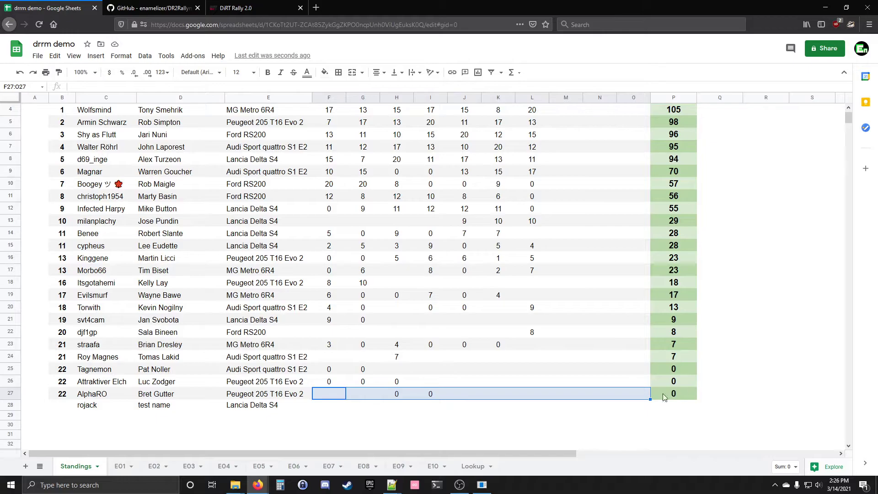
{"action": "scroll", "coordinate": [416, 391], "scroll_direction": "up", "scroll_amount": 2}
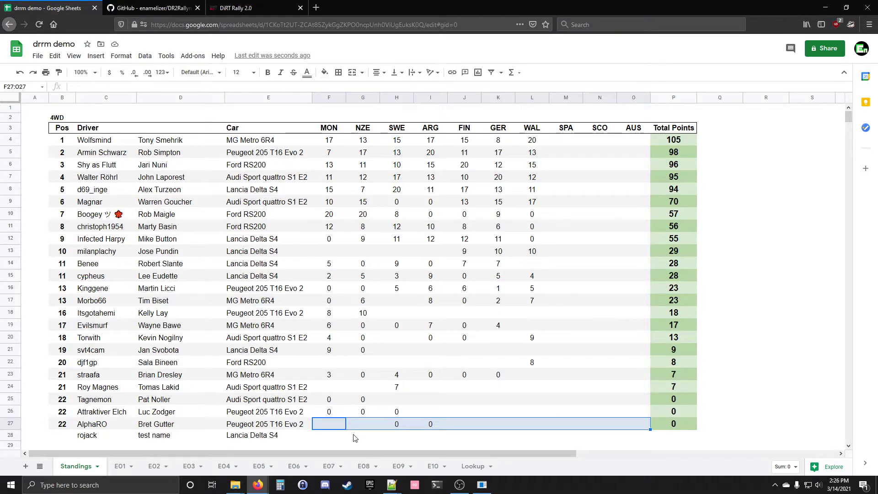
{"action": "key", "text": "Down"}
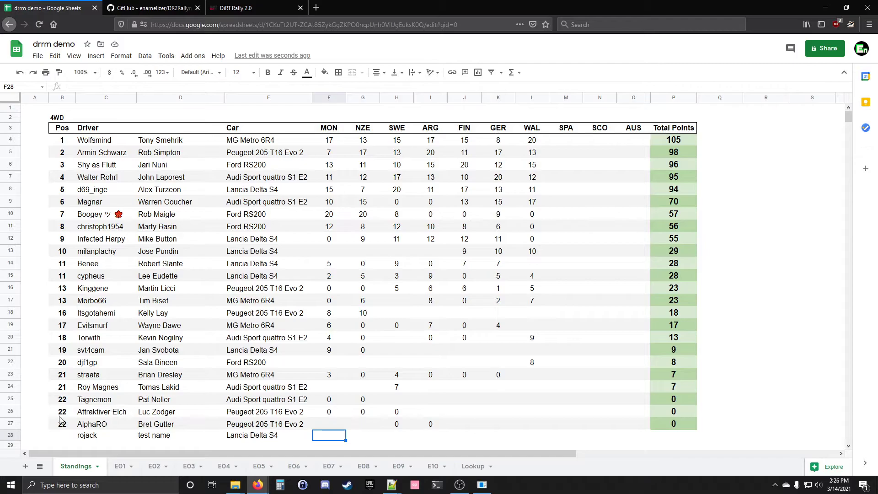
{"action": "left_click", "coordinate": [365, 466]}
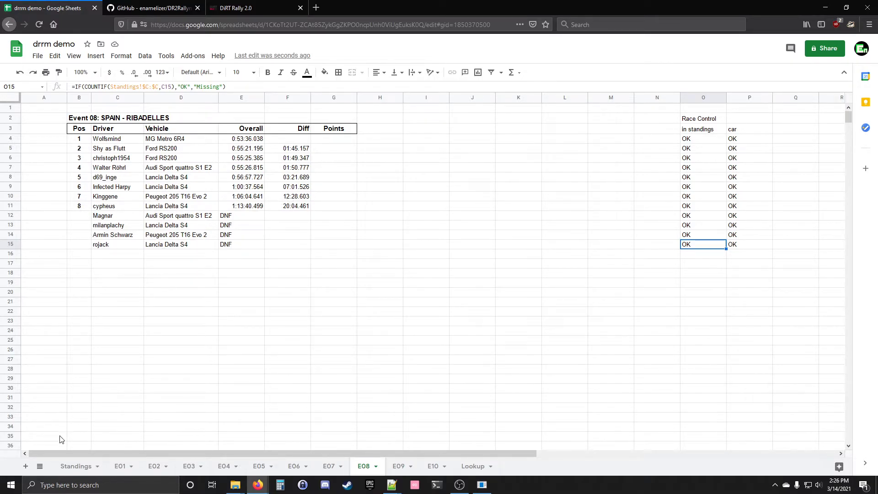
Paste the Standings points scale, 20 down to 1, into E08's Points column from G4
{"action": "left_click", "coordinate": [70, 468]}
{"action": "scroll", "coordinate": [153, 383], "scroll_direction": "down", "scroll_amount": 5}
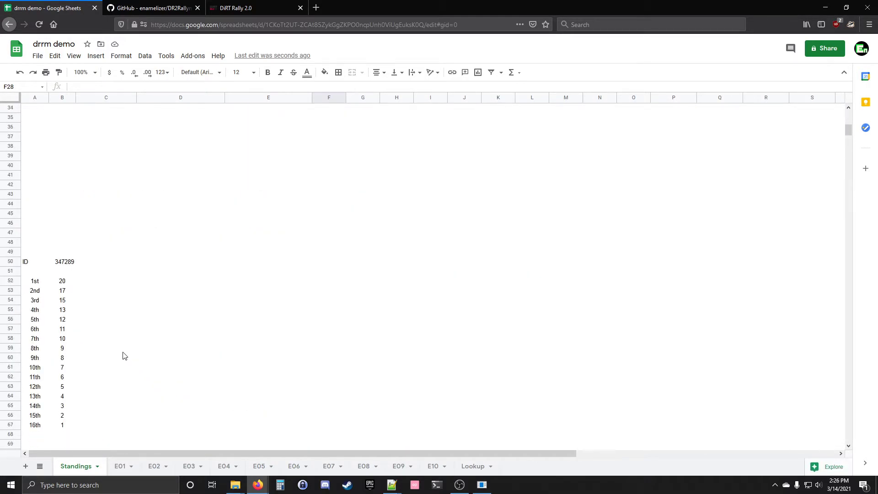
{"action": "left_click_drag", "start_coordinate": [61, 281], "coordinate": [63, 427]}
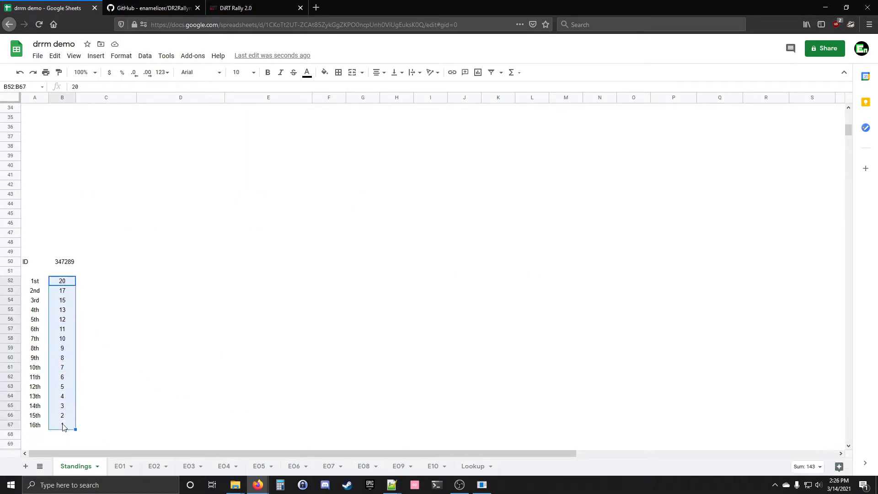
{"action": "key", "text": "ctrl+c"}
{"action": "left_click", "coordinate": [393, 467]}
{"action": "left_click", "coordinate": [364, 467]}
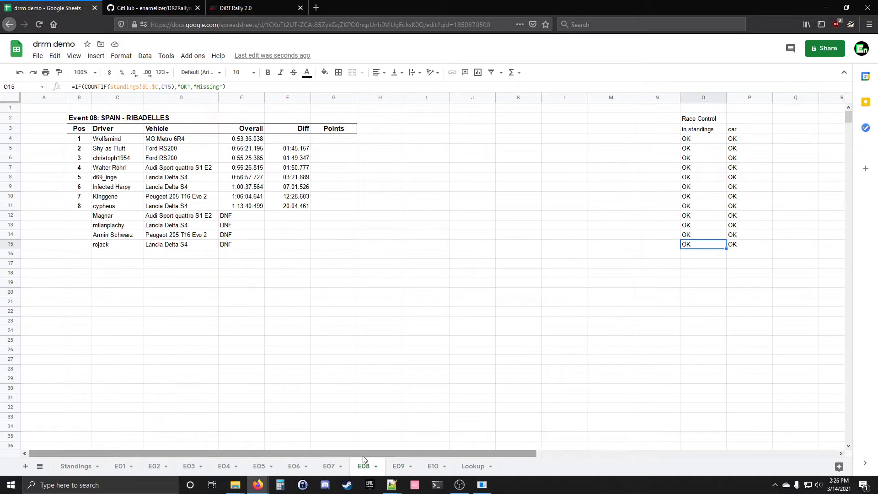
{"action": "left_click", "coordinate": [335, 141]}
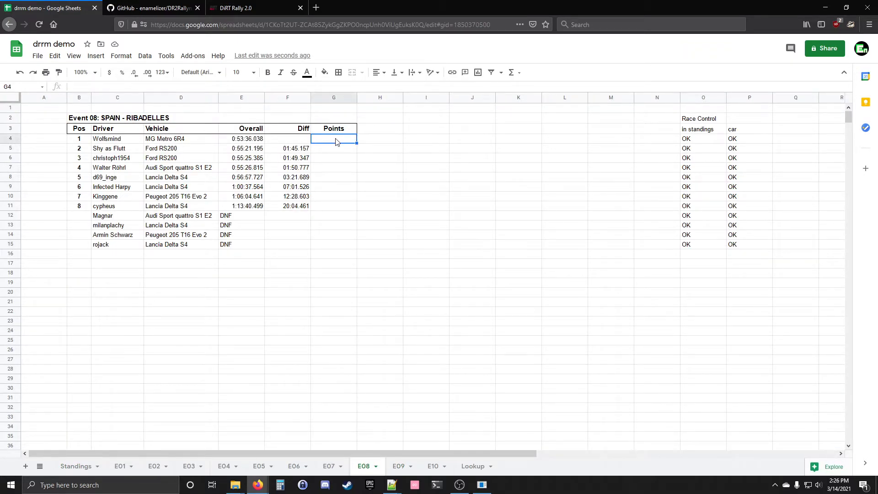
{"action": "key", "text": "ctrl+v"}
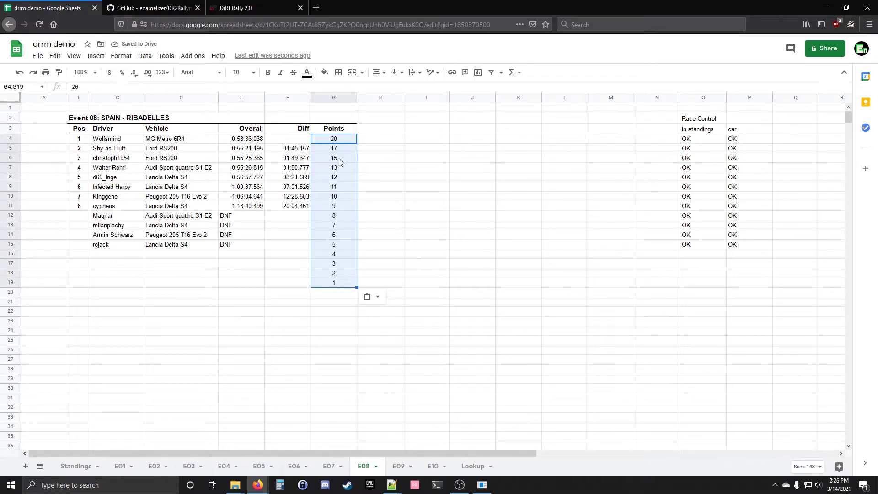
{"action": "left_click", "coordinate": [173, 161]}
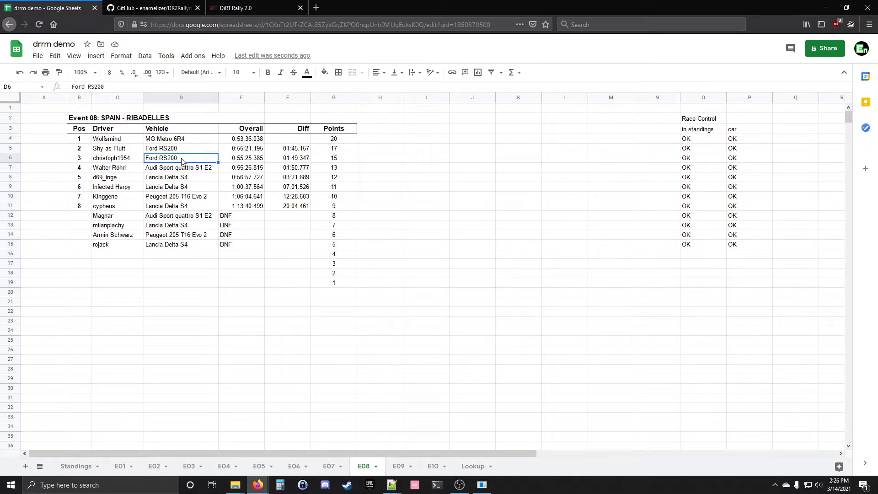
{"action": "type", "text": "ni"}
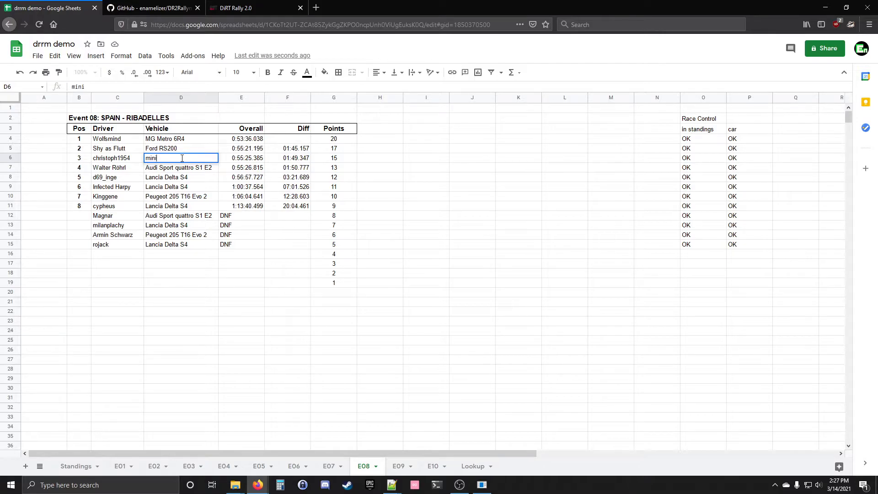
Set third place's car to mini and shift the points from 15 onward down one row
{"action": "key", "text": "Return"}
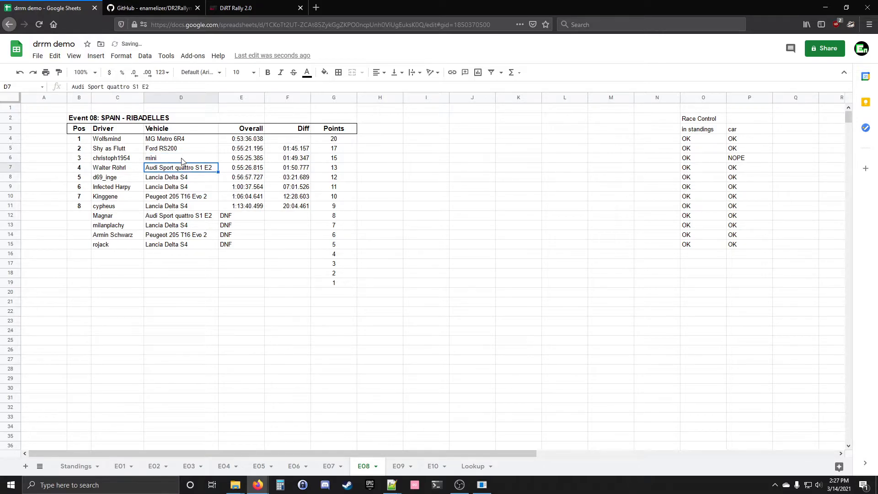
{"action": "left_click", "coordinate": [742, 159]}
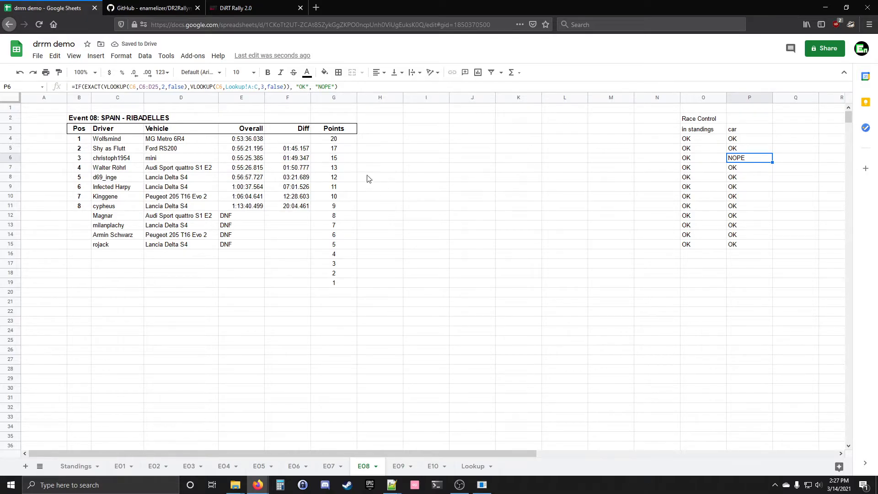
{"action": "left_click", "coordinate": [340, 161]}
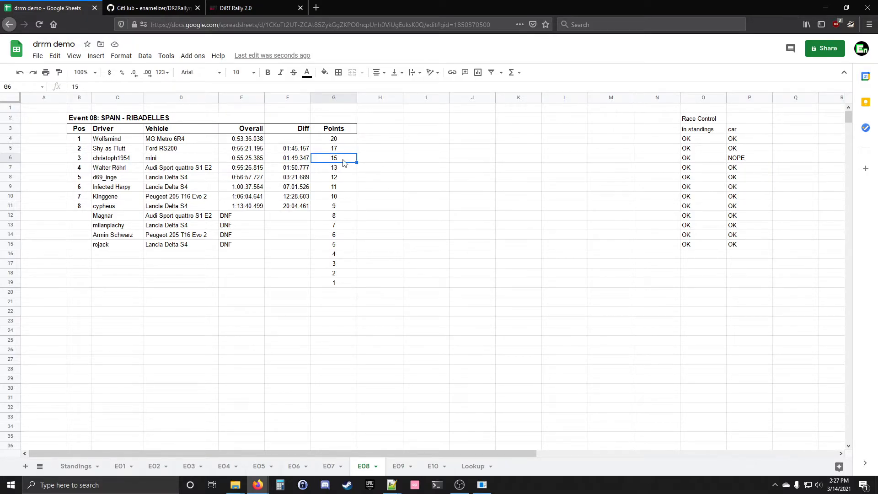
{"action": "left_click_drag", "start_coordinate": [344, 161], "coordinate": [346, 287]}
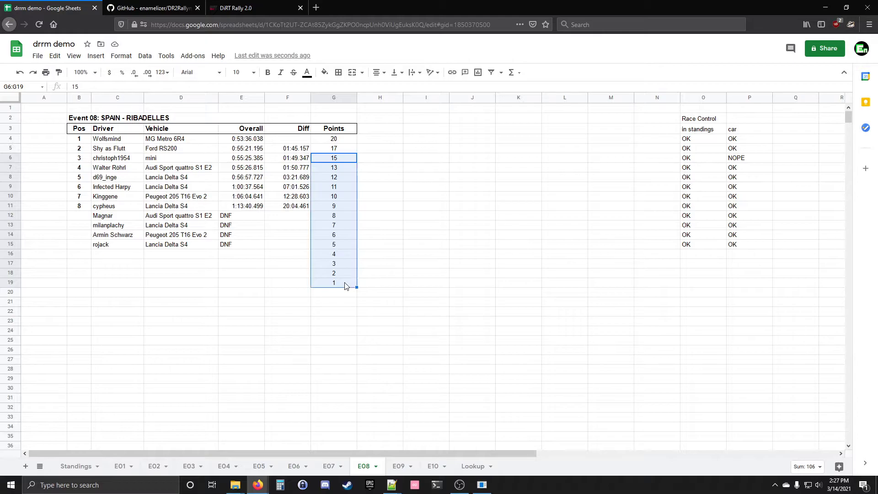
{"action": "left_click", "coordinate": [340, 168]}
{"action": "key", "text": "ctrl+v"}
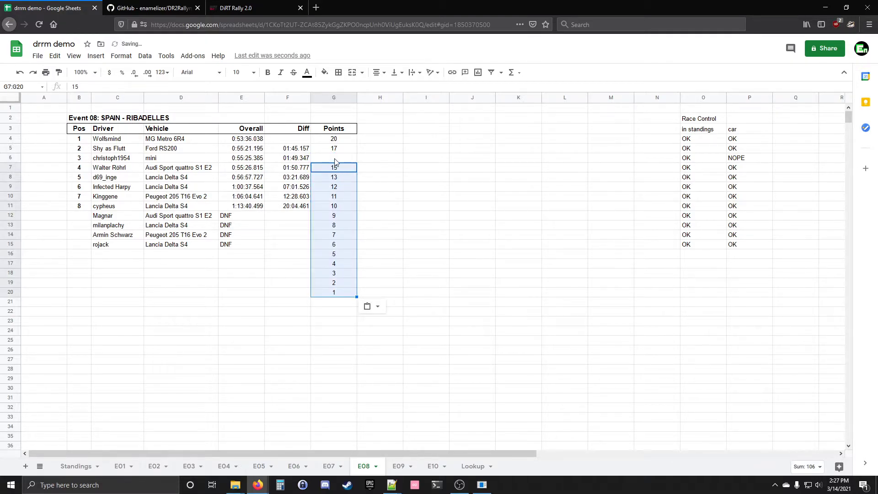
Clear third place's points in G6 and the leftover points below the finishers
{"action": "left_click", "coordinate": [340, 159]}
{"action": "key", "text": "Delete"}
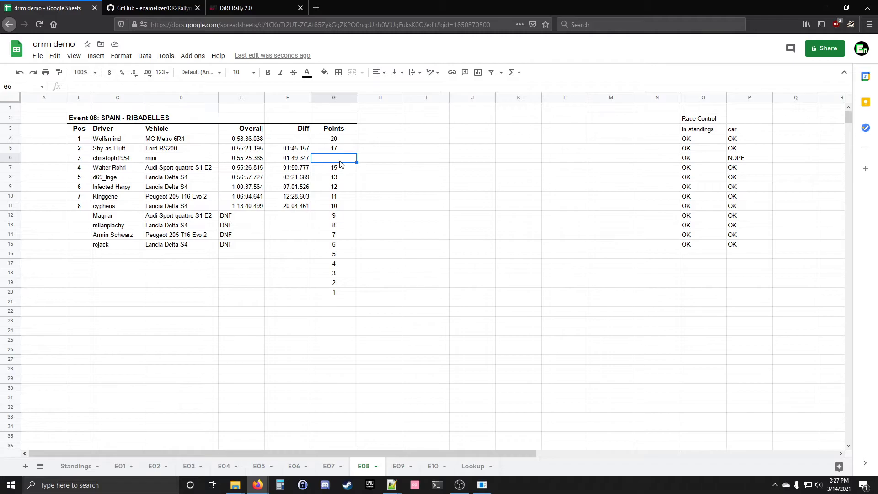
{"action": "left_click_drag", "start_coordinate": [339, 170], "coordinate": [351, 211]}
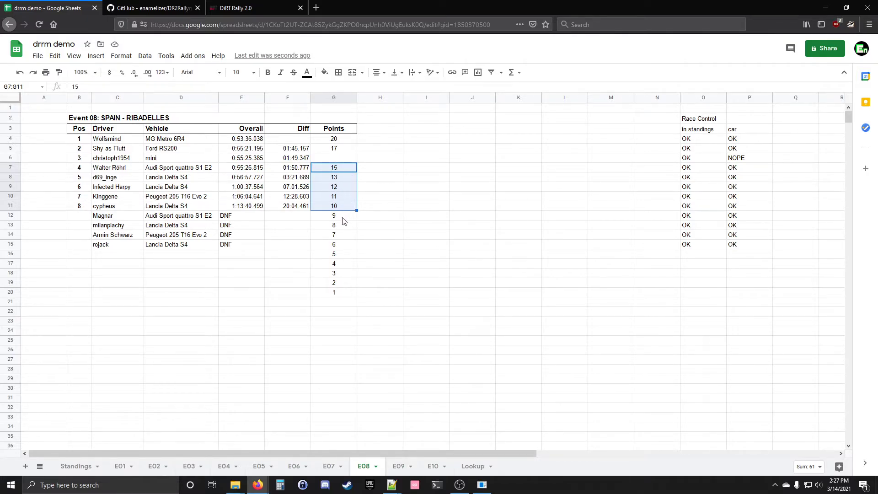
{"action": "left_click_drag", "start_coordinate": [342, 220], "coordinate": [343, 297]}
{"action": "key", "text": "Delete"}
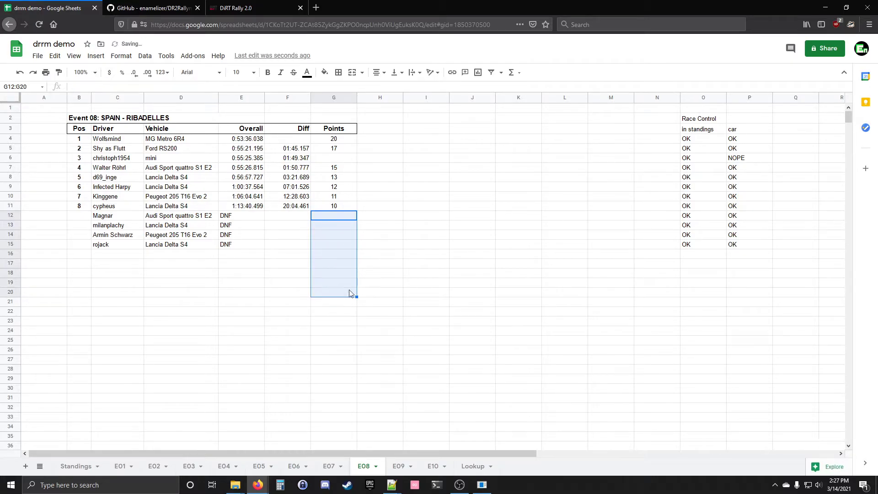
Give each of the four DNF entries 0 points
{"action": "left_click", "coordinate": [336, 216]}
{"action": "type", "text": "0"}
{"action": "key", "text": "Return"}
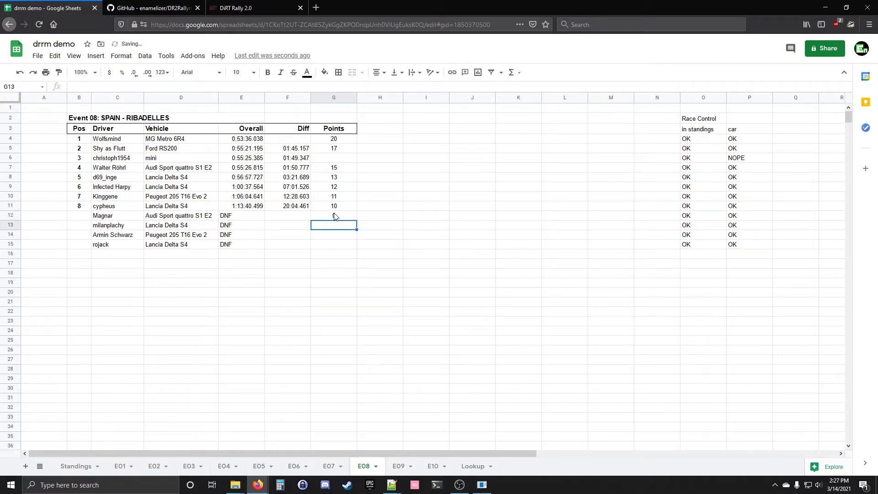
{"action": "type", "text": "0"}
{"action": "key", "text": "Return"}
{"action": "type", "text": "0"}
{"action": "key", "text": "Return"}
{"action": "type", "text": "0"}
{"action": "key", "text": "Return"}
Give the third-place driver 0 points in G6, center-aligned like the other points
{"action": "left_click", "coordinate": [425, 275]}
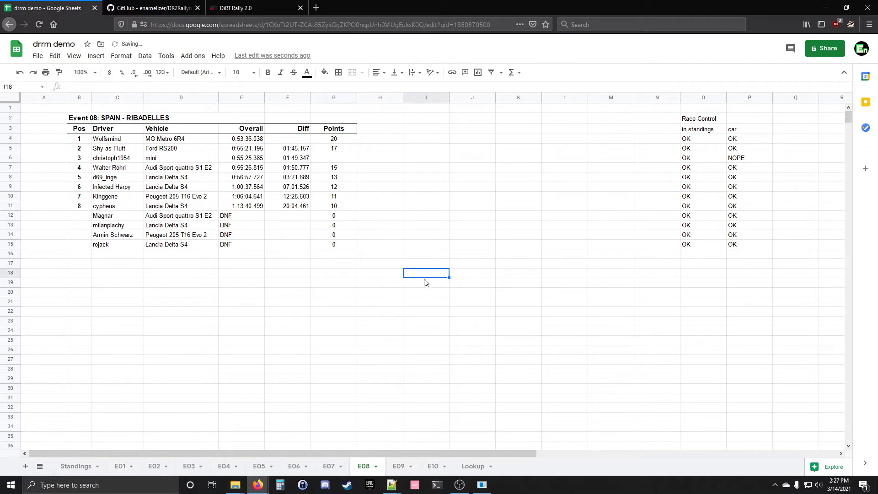
{"action": "left_click", "coordinate": [344, 161]}
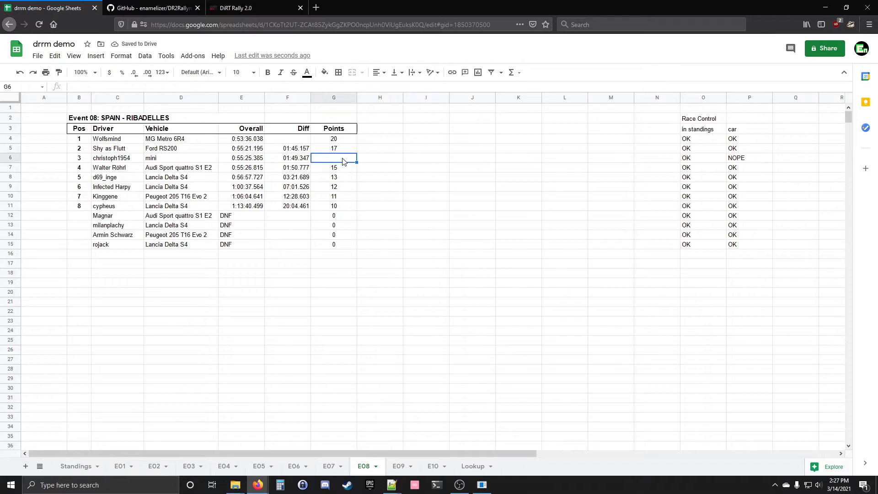
{"action": "type", "text": "0"}
{"action": "key", "text": "Return"}
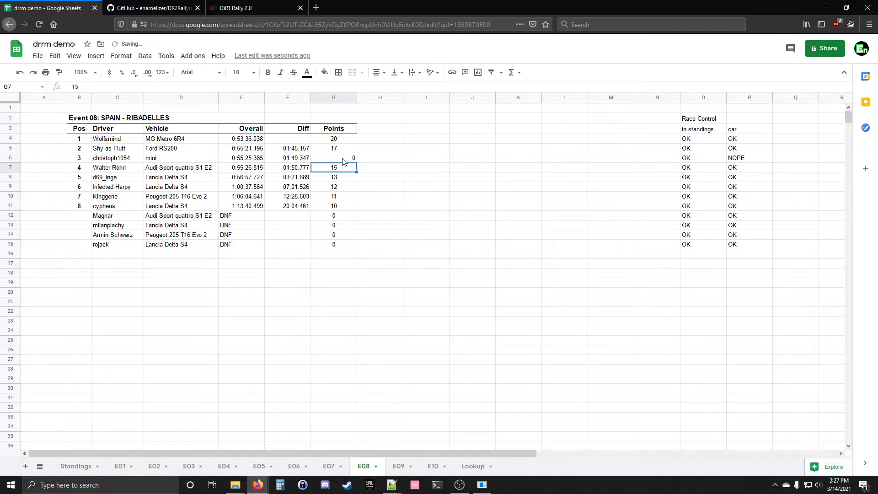
{"action": "left_click", "coordinate": [344, 160]}
{"action": "left_click", "coordinate": [377, 72]}
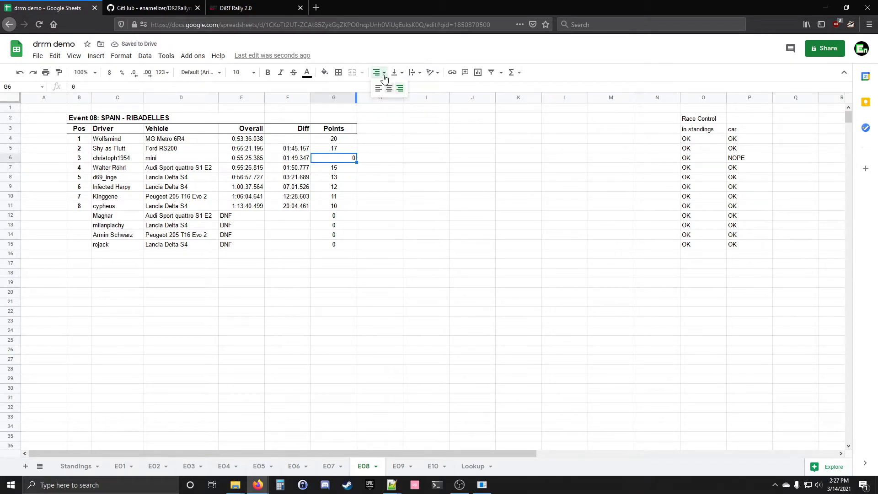
{"action": "left_click", "coordinate": [389, 89]}
{"action": "left_click", "coordinate": [455, 287]}
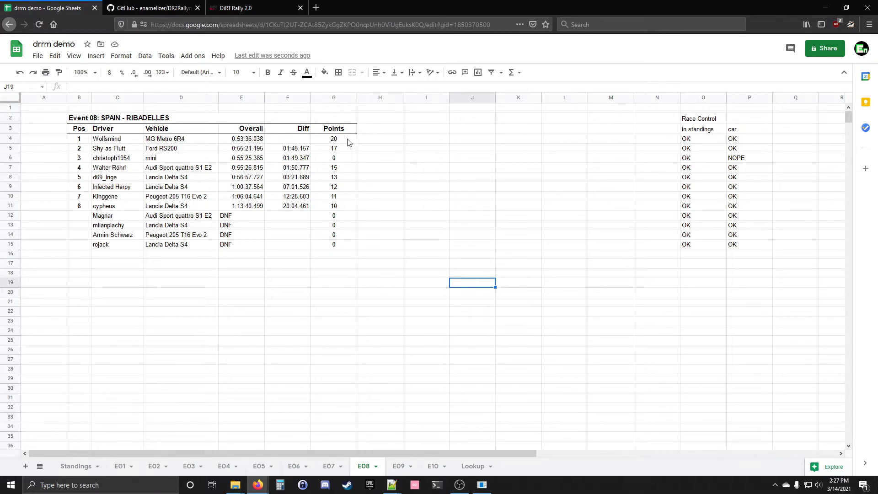
Bold the Points values in G4:G11 and make column G narrower
{"action": "left_click", "coordinate": [349, 143]}
{"action": "left_click_drag", "start_coordinate": [349, 146], "coordinate": [348, 209]}
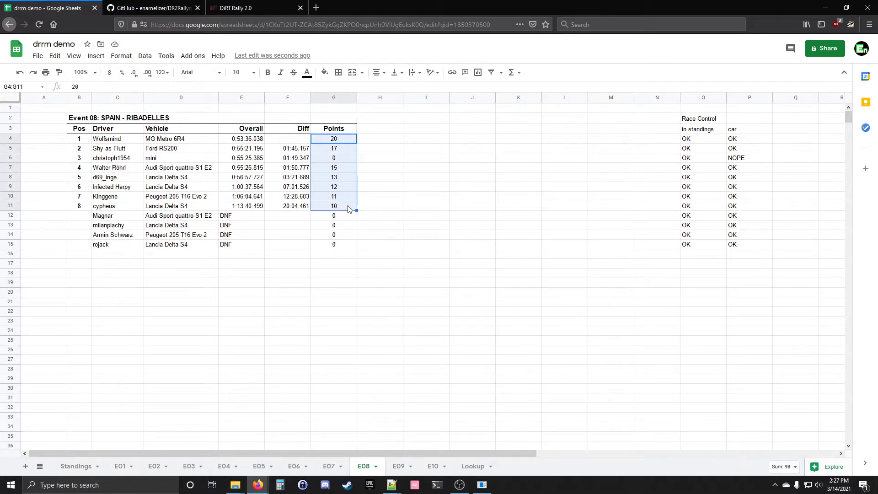
{"action": "key", "text": "ctrl+b"}
{"action": "left_click_drag", "start_coordinate": [356, 97], "coordinate": [344, 98]}
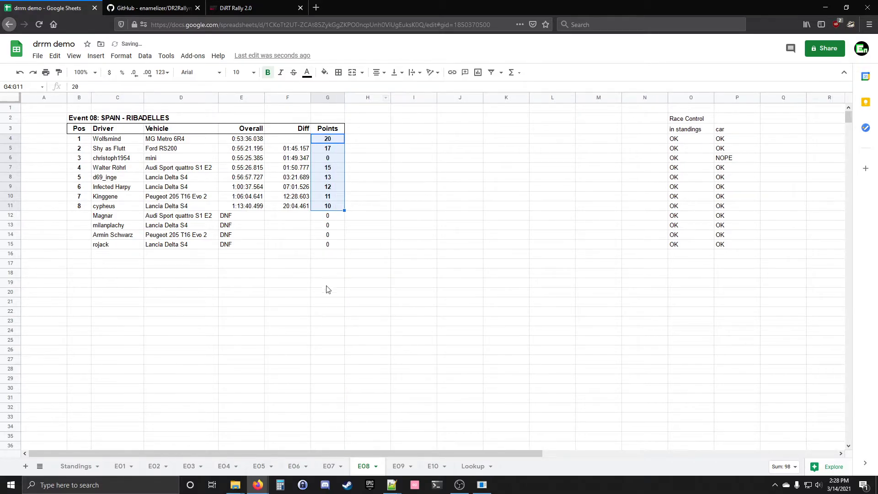
{"action": "left_click", "coordinate": [356, 334]}
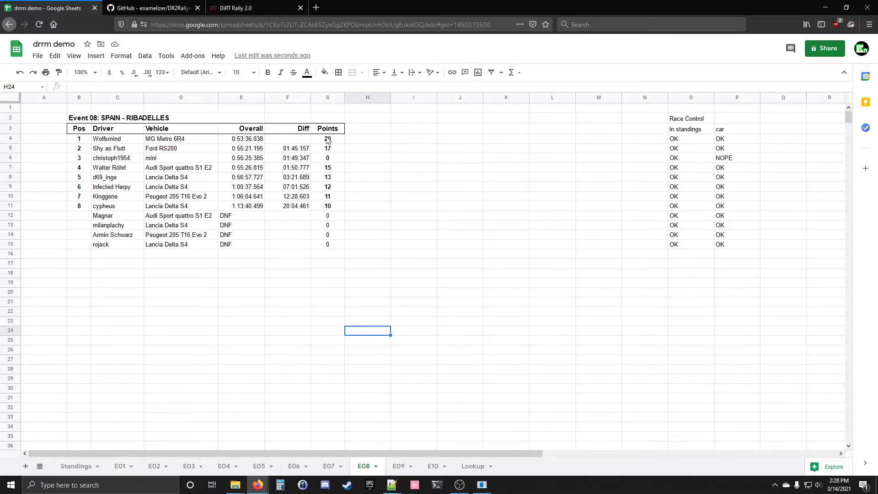
{"action": "left_click_drag", "start_coordinate": [329, 138], "coordinate": [338, 211]}
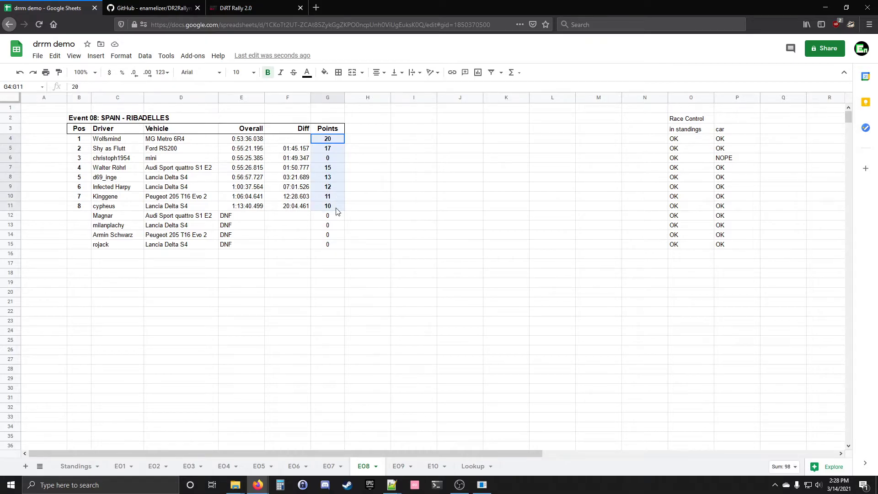
{"action": "left_click_drag", "start_coordinate": [338, 210], "coordinate": [338, 211]}
In the leader's SPA cell M4, start =VLOOKUP( with C4 as the lookup value
{"action": "left_click", "coordinate": [70, 468]}
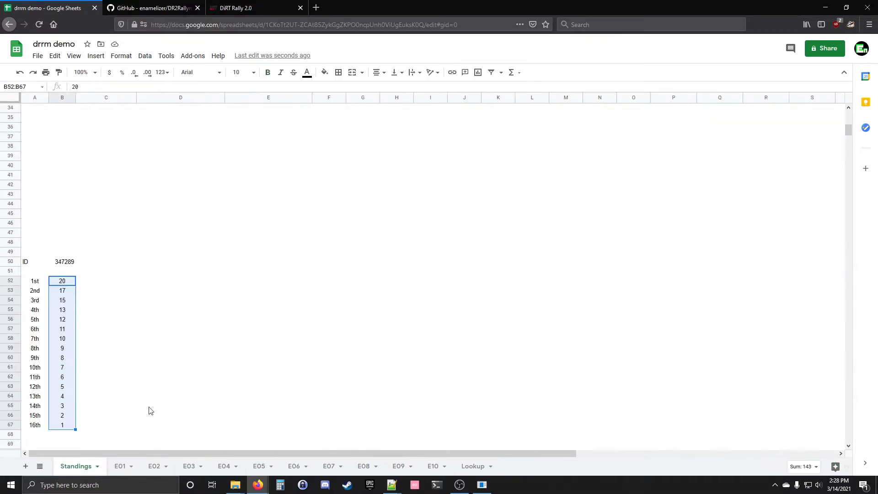
{"action": "scroll", "coordinate": [165, 393], "scroll_direction": "up", "scroll_amount": 15}
{"action": "left_click", "coordinate": [574, 128]}
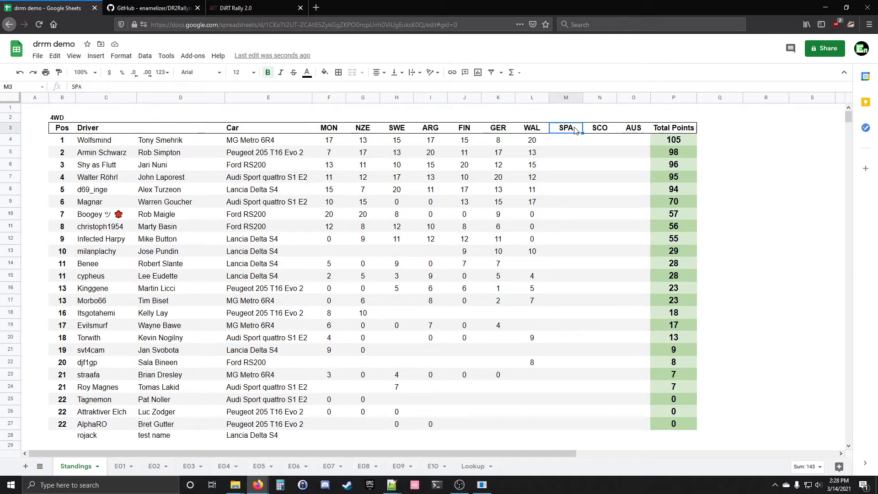
{"action": "left_click", "coordinate": [567, 145]}
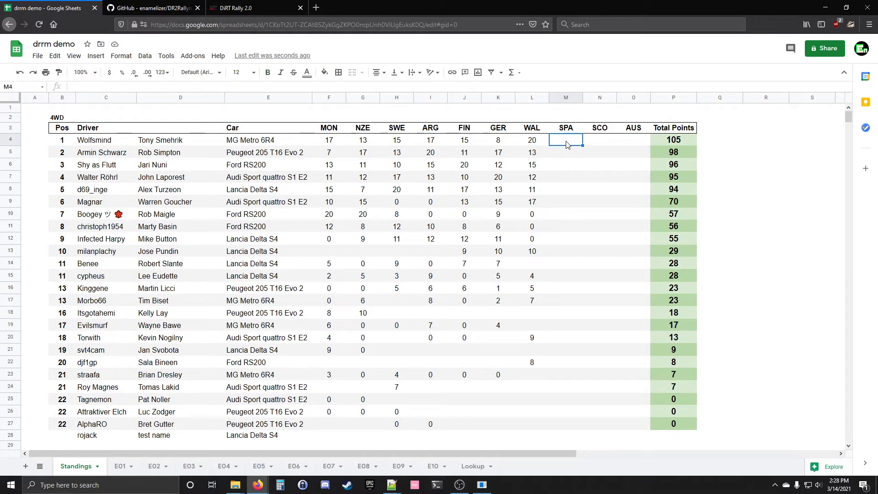
{"action": "left_click", "coordinate": [542, 144]}
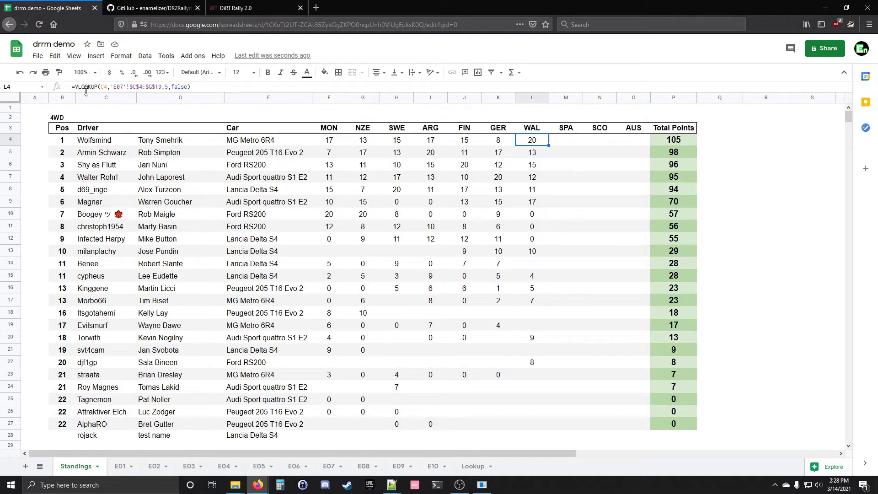
{"action": "left_click", "coordinate": [570, 143]}
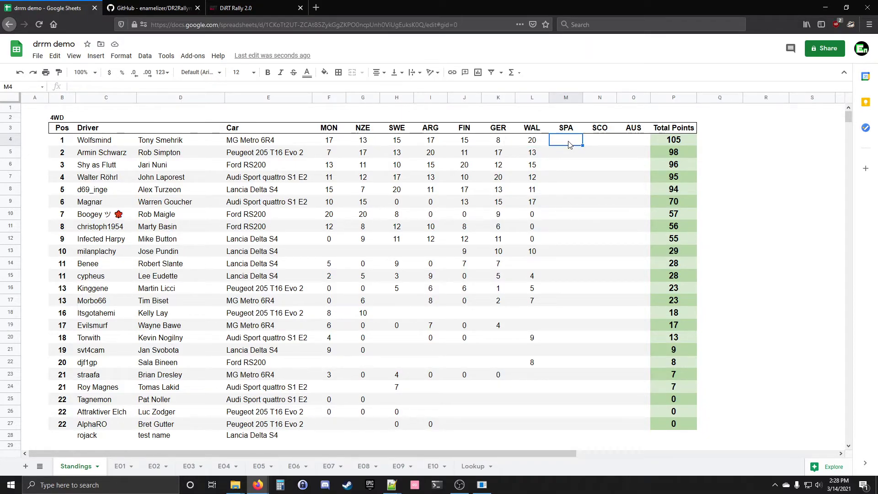
{"action": "type", "text": "=vlookup("}
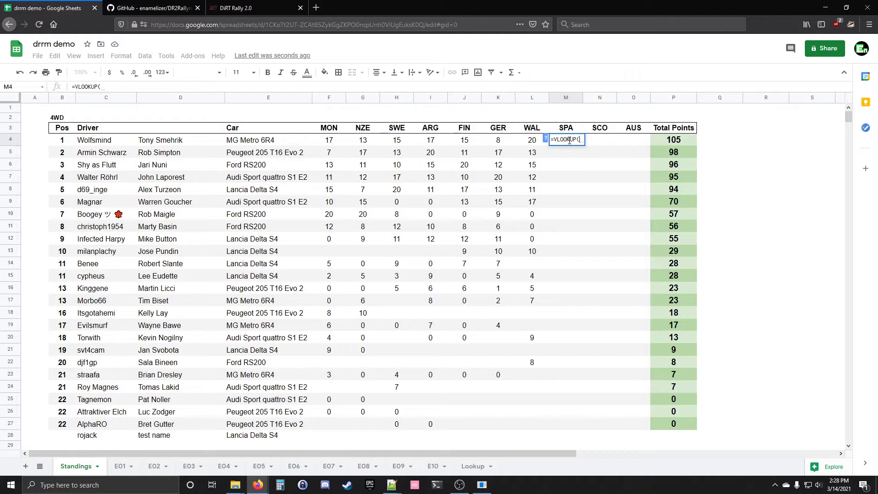
{"action": "left_click", "coordinate": [93, 143]}
{"action": "type", "text": ","}
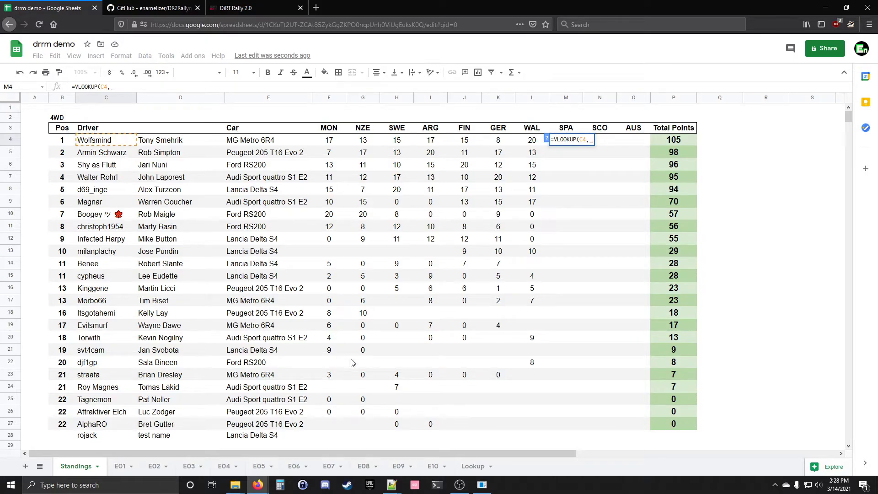
Complete M4 as =VLOOKUP(C4,'E08'!$C$4:$G$15,5,false), giving the leader 20 SPA points
{"action": "left_click", "coordinate": [361, 466]}
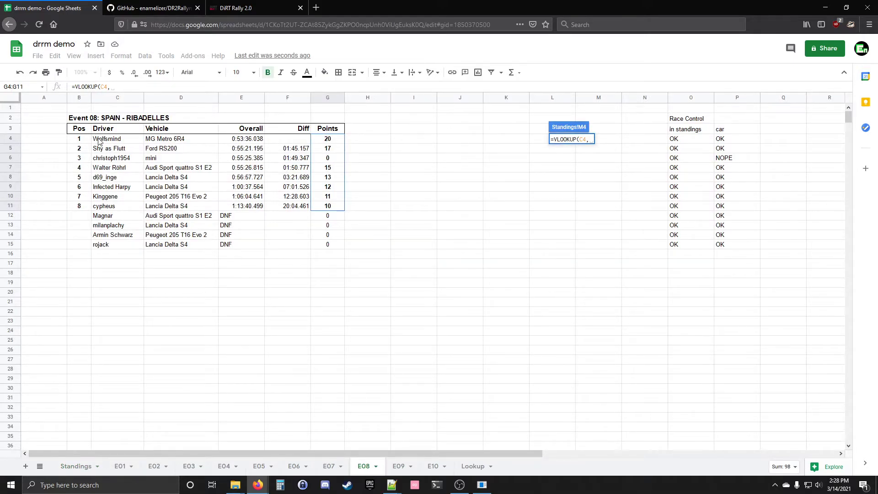
{"action": "left_click_drag", "start_coordinate": [102, 141], "coordinate": [314, 249]}
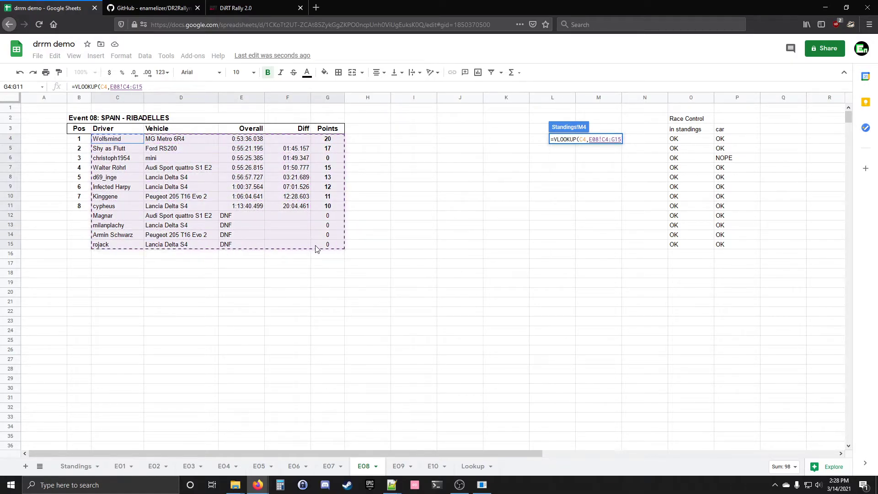
{"action": "left_click_drag", "start_coordinate": [314, 249], "coordinate": [315, 250]}
{"action": "key", "text": "F4"}
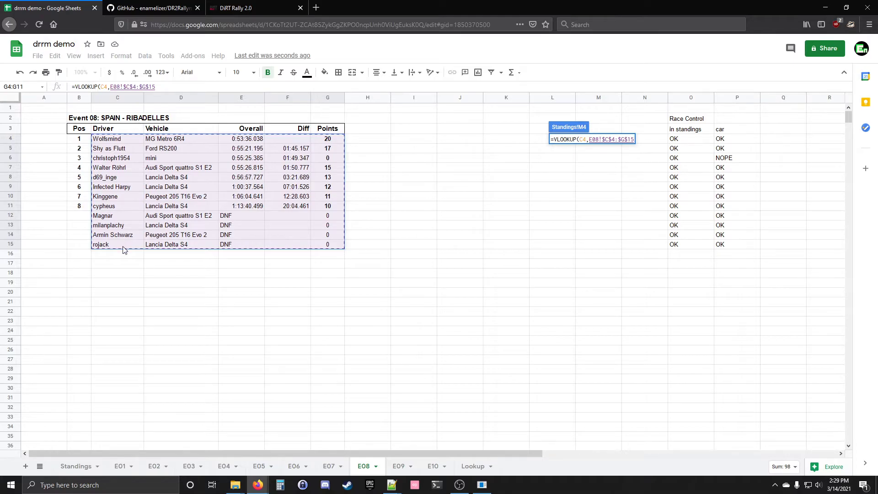
{"action": "type", "text": ","}
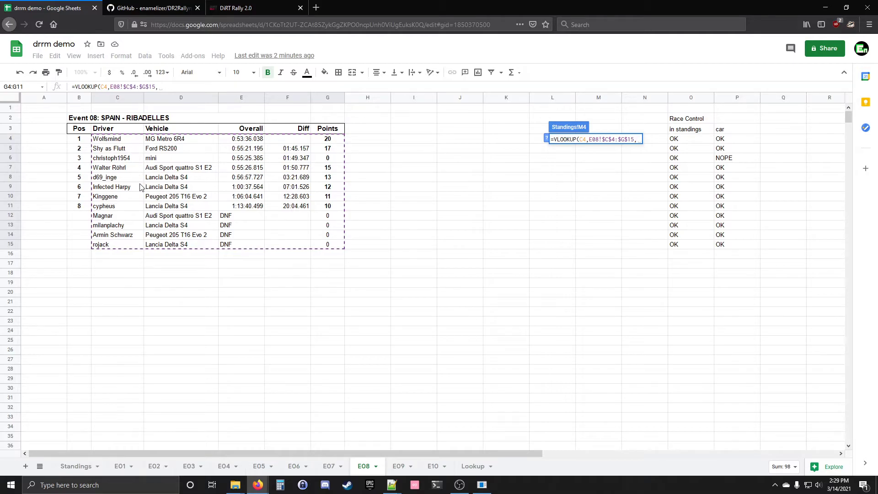
{"action": "type", "text": "5,false"}
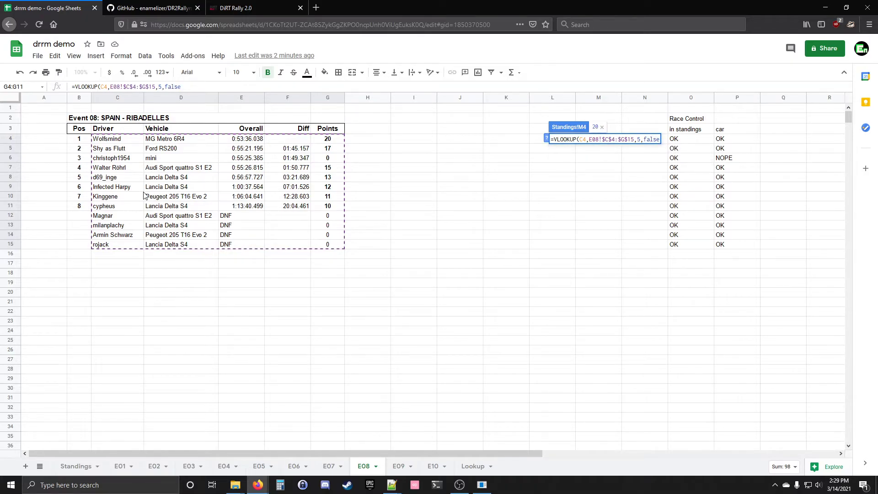
{"action": "type", "text": ")"}
{"action": "key", "text": "Return"}
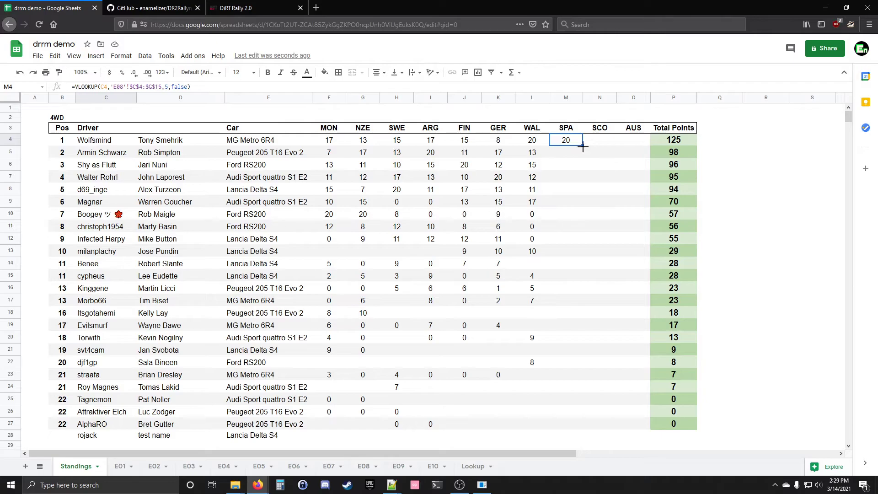
Copy the M4 SPA lookup down through M28, checking it against the E08 results
{"action": "left_click_drag", "start_coordinate": [583, 146], "coordinate": [580, 423]}
{"action": "mouse_move", "coordinate": [574, 376]}
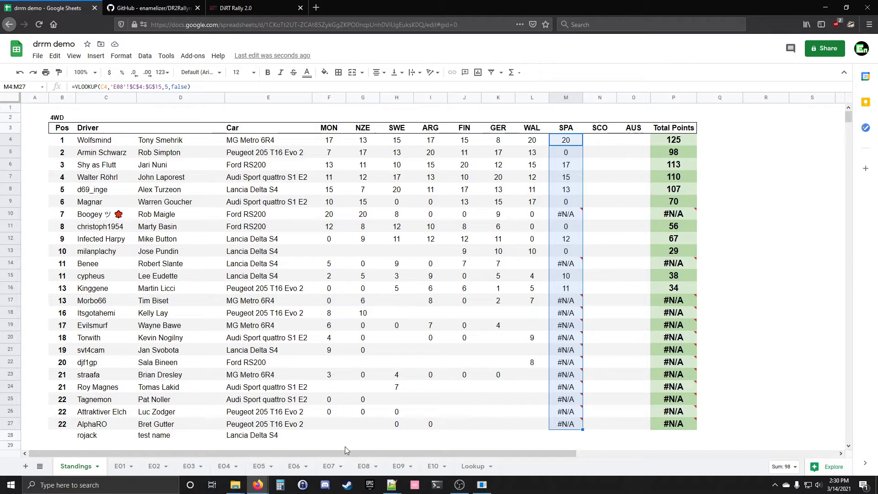
{"action": "left_click", "coordinate": [363, 466]}
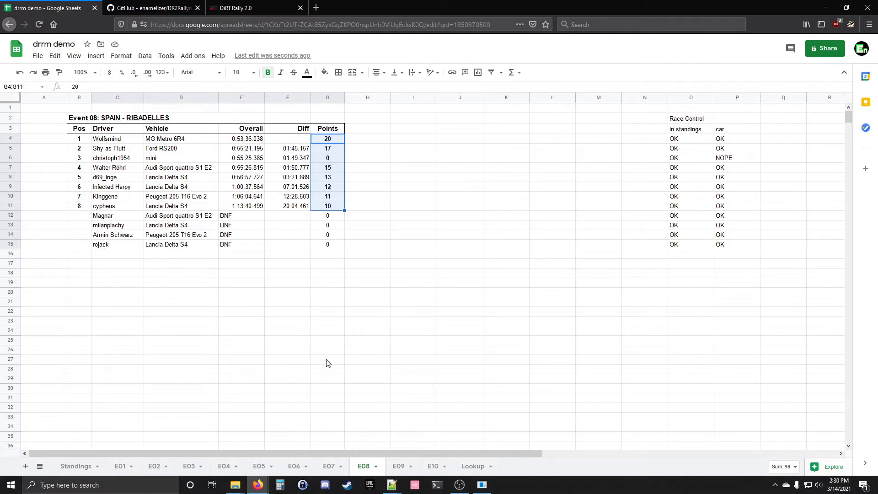
{"action": "left_click", "coordinate": [73, 466]}
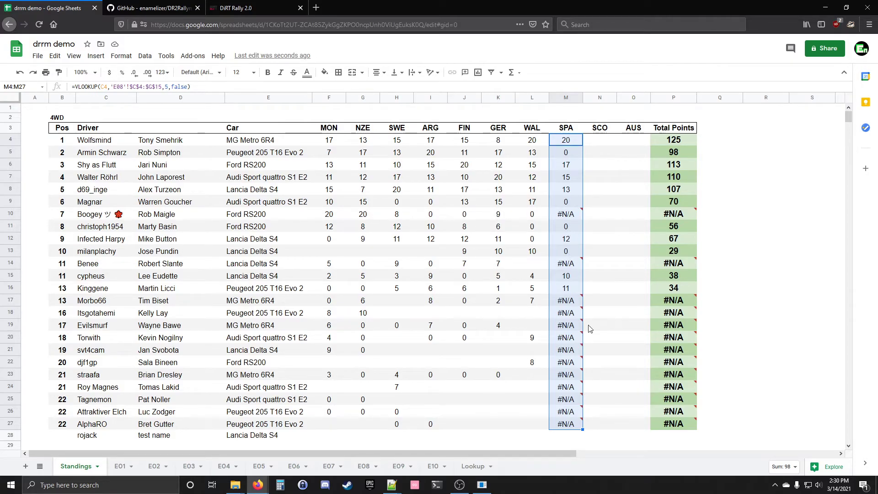
{"action": "mouse_move", "coordinate": [568, 426]}
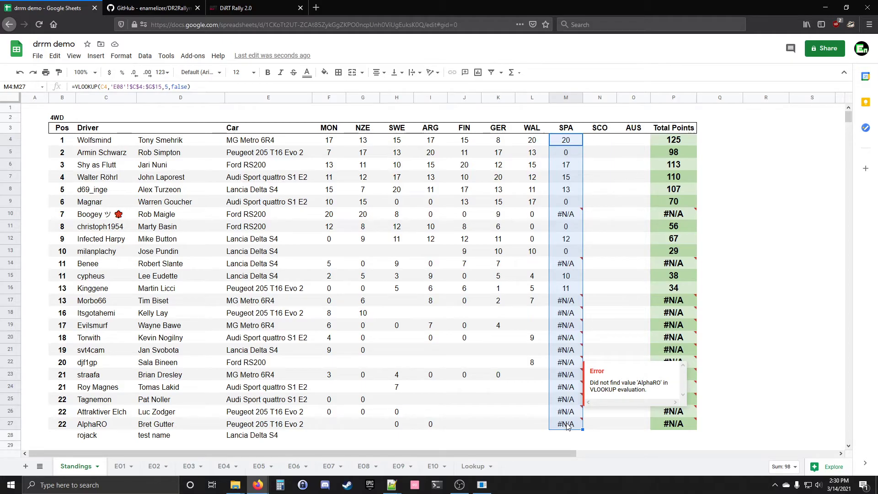
{"action": "left_click_drag", "start_coordinate": [583, 429], "coordinate": [584, 435]}
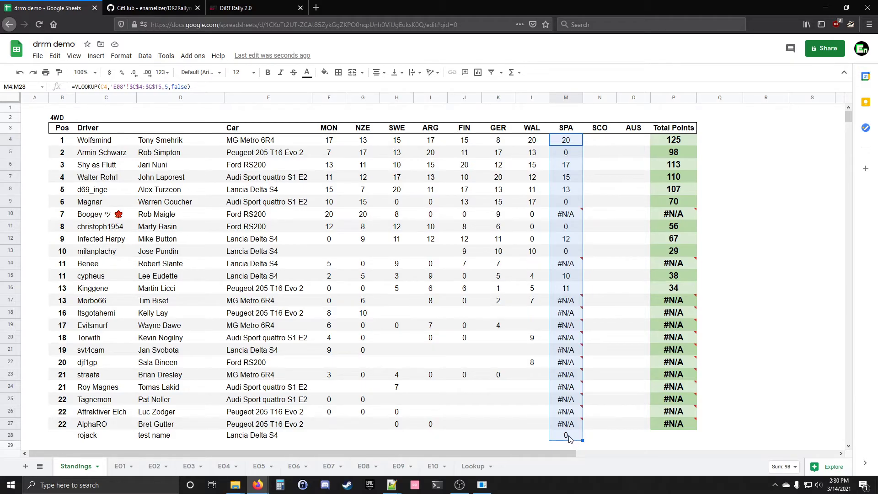
{"action": "mouse_move", "coordinate": [571, 219]}
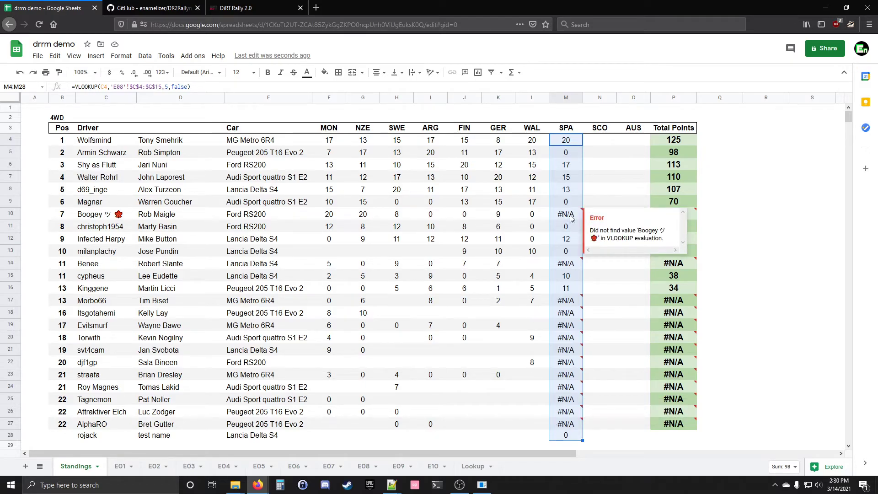
Clear the #N/A SPA results from M10 down to M27 so every driver's total shows a number
{"action": "left_click", "coordinate": [571, 217]}
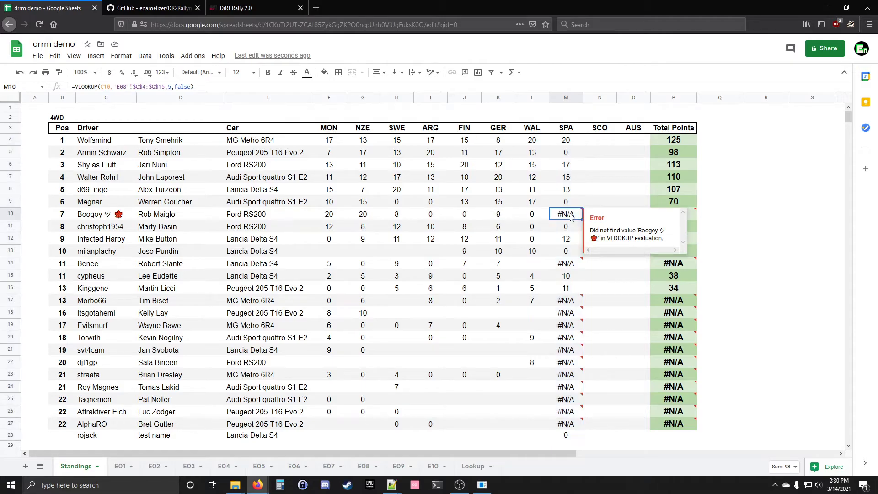
{"action": "key", "text": "Delete"}
{"action": "key", "text": "Down"}
{"action": "key", "text": "Down"}
{"action": "key", "text": "Down"}
{"action": "key", "text": "Down"}
{"action": "key", "text": "Delete"}
{"action": "key", "text": "Down"}
{"action": "key", "text": "Down"}
{"action": "key", "text": "Down"}
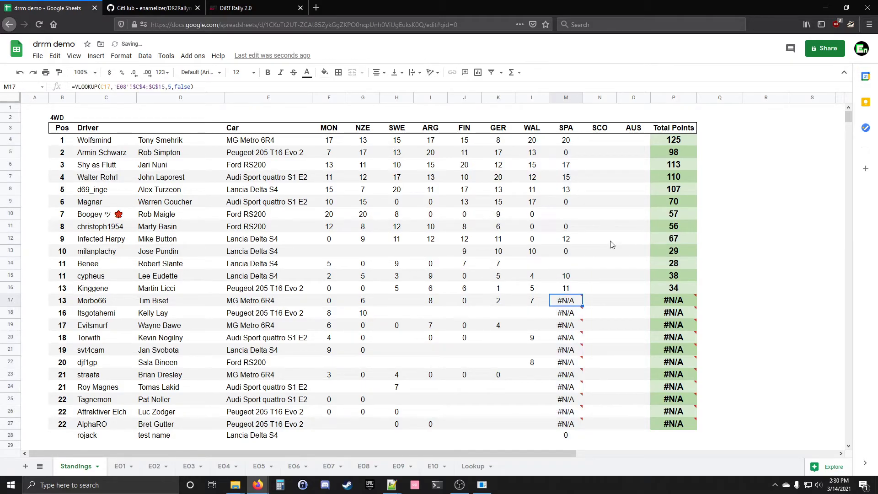
{"action": "key", "text": "Delete"}
{"action": "key", "text": "Down"}
{"action": "key", "text": "Delete"}
{"action": "key", "text": "Down"}
{"action": "key", "text": "Delete"}
{"action": "key", "text": "Down"}
{"action": "key", "text": "Delete"}
{"action": "key", "text": "Down"}
{"action": "key", "text": "Delete"}
{"action": "key", "text": "Down"}
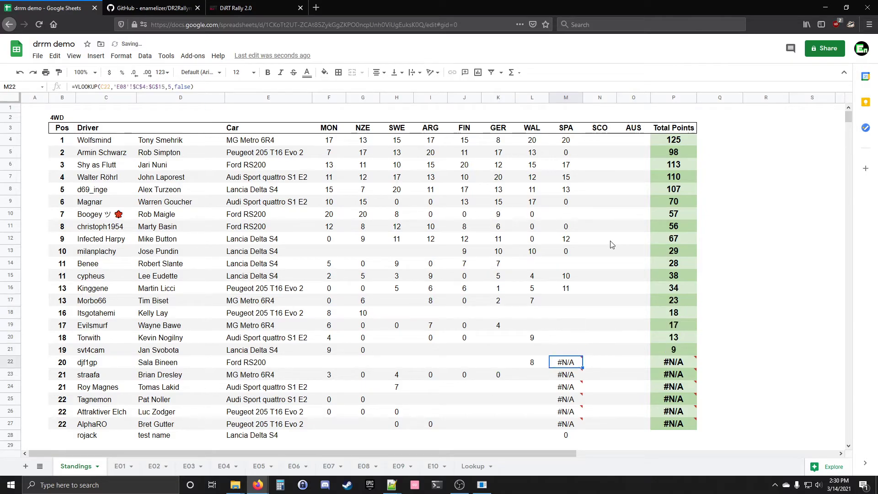
{"action": "key", "text": "Delete"}
{"action": "key", "text": "Down"}
{"action": "key", "text": "Delete"}
{"action": "key", "text": "Down"}
{"action": "key", "text": "Delete"}
{"action": "key", "text": "Down"}
{"action": "key", "text": "Delete"}
{"action": "key", "text": "Down"}
{"action": "key", "text": "Delete"}
{"action": "key", "text": "Down"}
{"action": "key", "text": "Delete"}
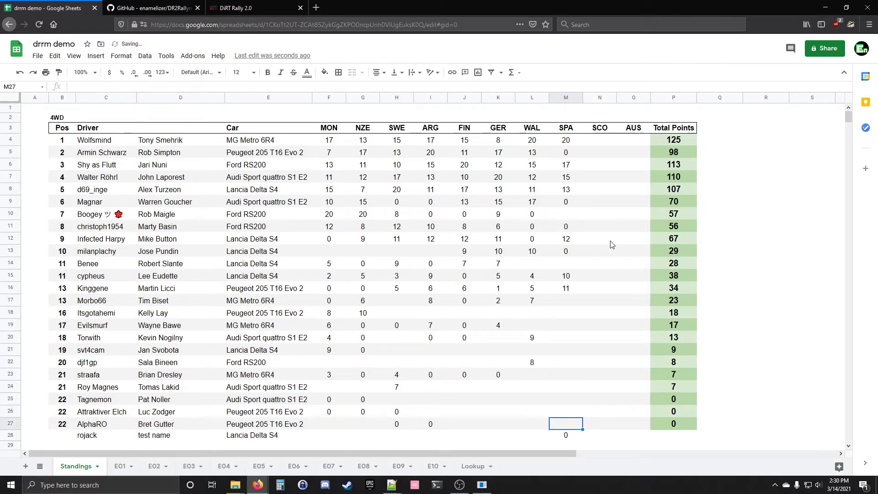
{"action": "key", "text": "Down"}
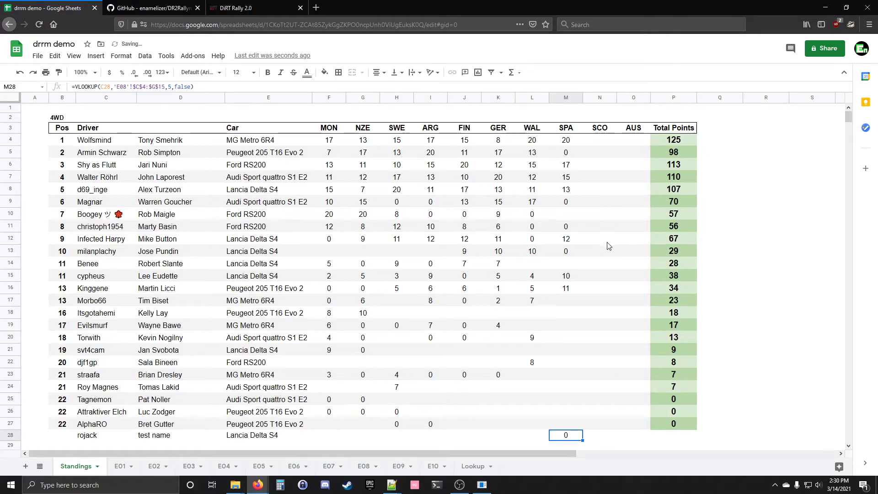
{"action": "left_click", "coordinate": [570, 204]}
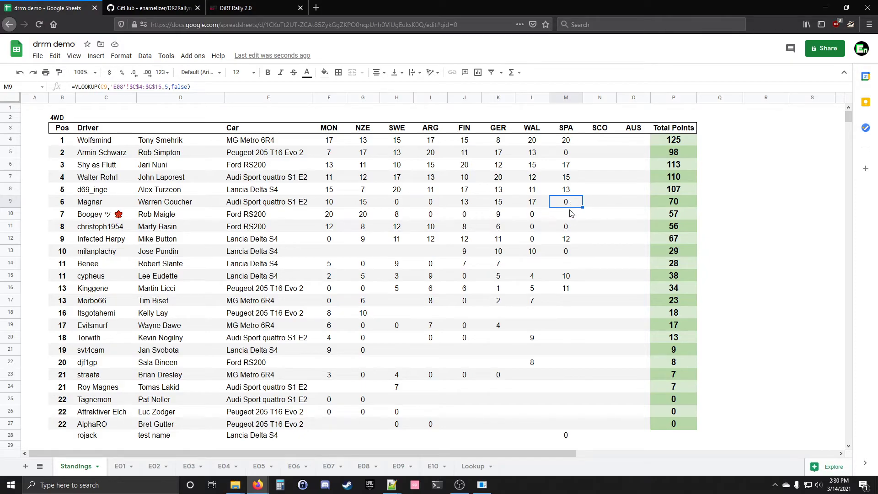
{"action": "left_click", "coordinate": [569, 215]}
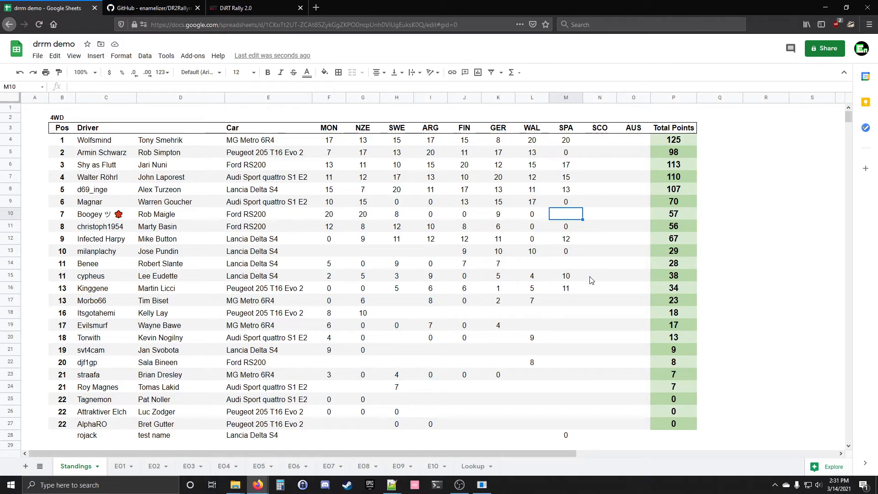
Fill =Sum(F28:O28) down into P28, then select the standings block C4:P28
{"action": "left_click", "coordinate": [674, 425]}
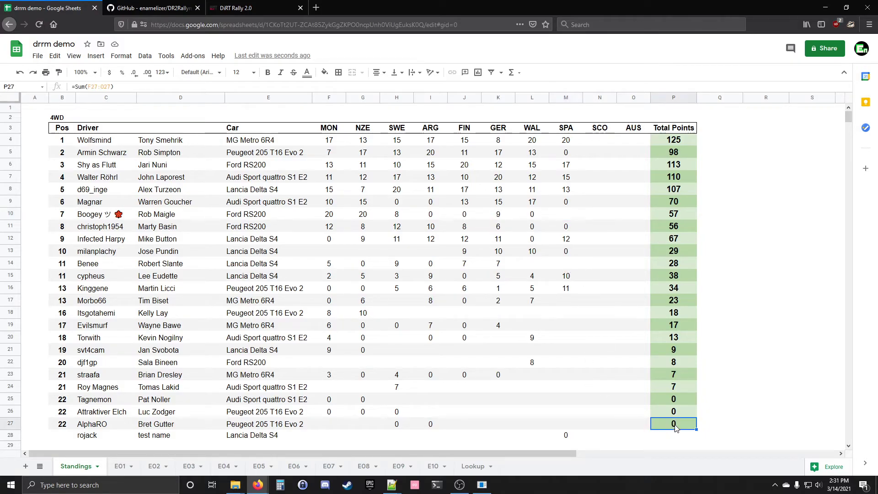
{"action": "left_click_drag", "start_coordinate": [697, 430], "coordinate": [698, 438]}
{"action": "left_click", "coordinate": [689, 440]}
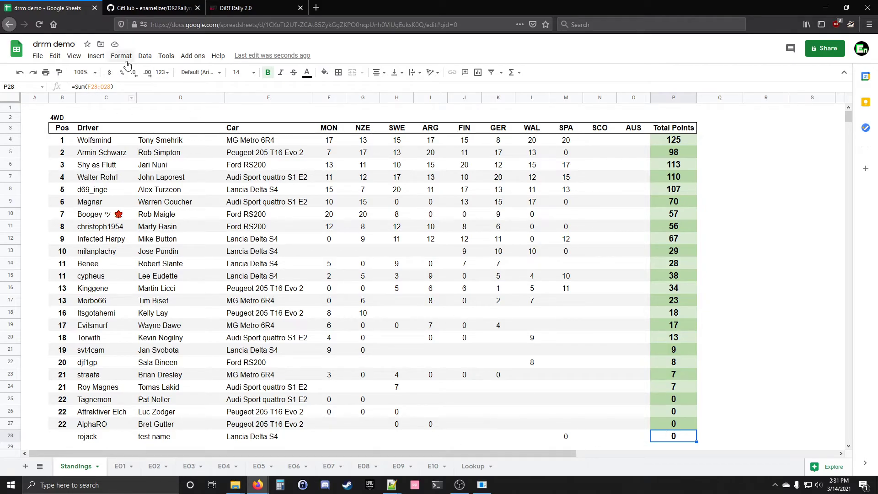
{"action": "left_click", "coordinate": [101, 87]}
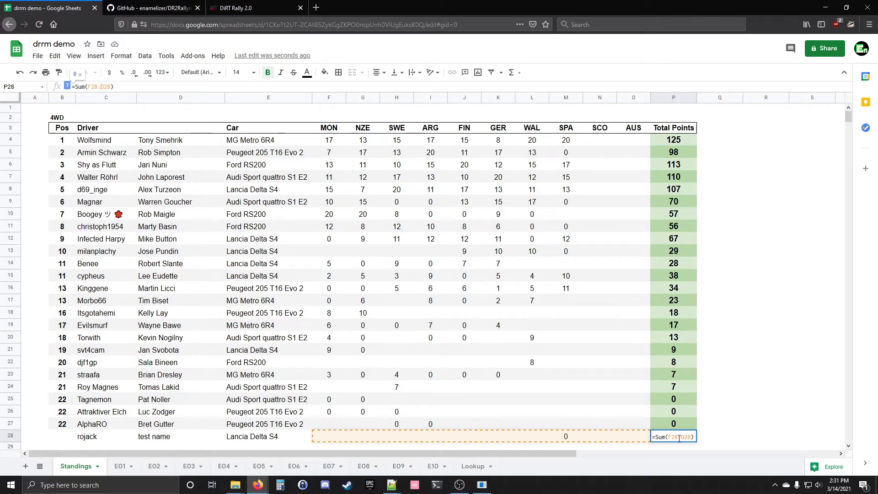
{"action": "key", "text": "Return"}
{"action": "left_click", "coordinate": [106, 143]}
{"action": "left_click_drag", "start_coordinate": [106, 143], "coordinate": [673, 439]}
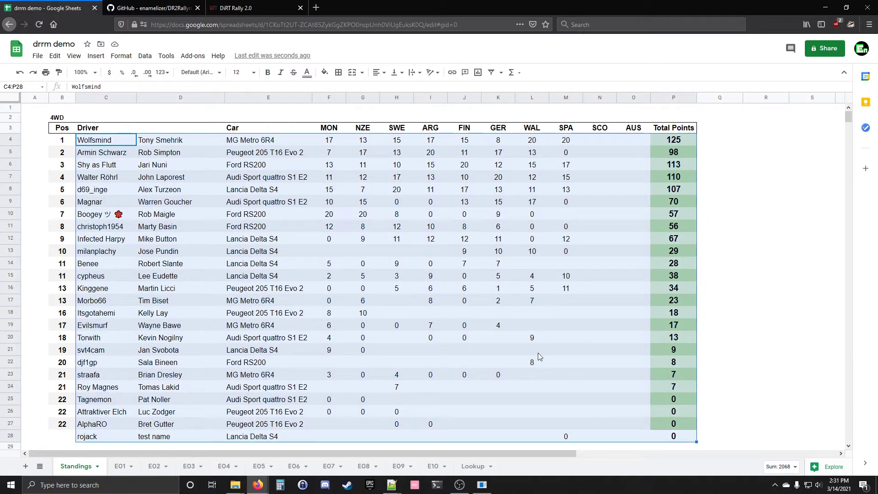
Sort C4:P28 Z→A by column P so the highest Total Points come first
{"action": "left_click", "coordinate": [145, 56]}
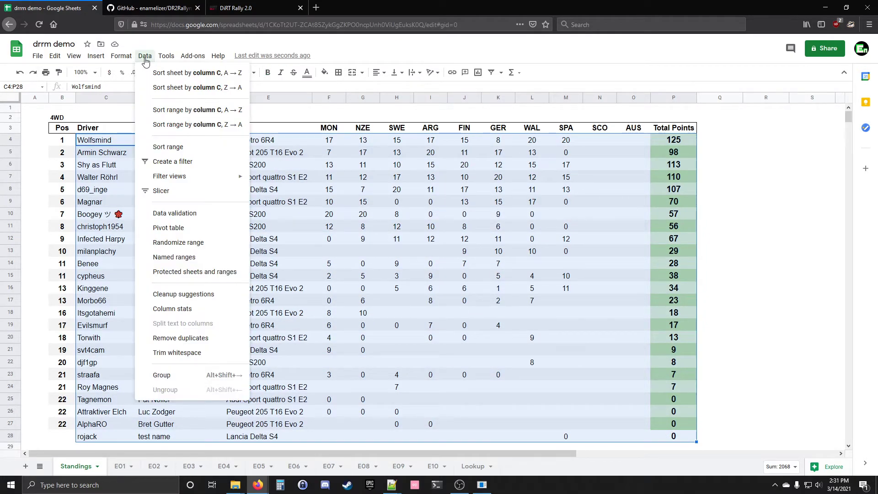
{"action": "left_click", "coordinate": [168, 146]}
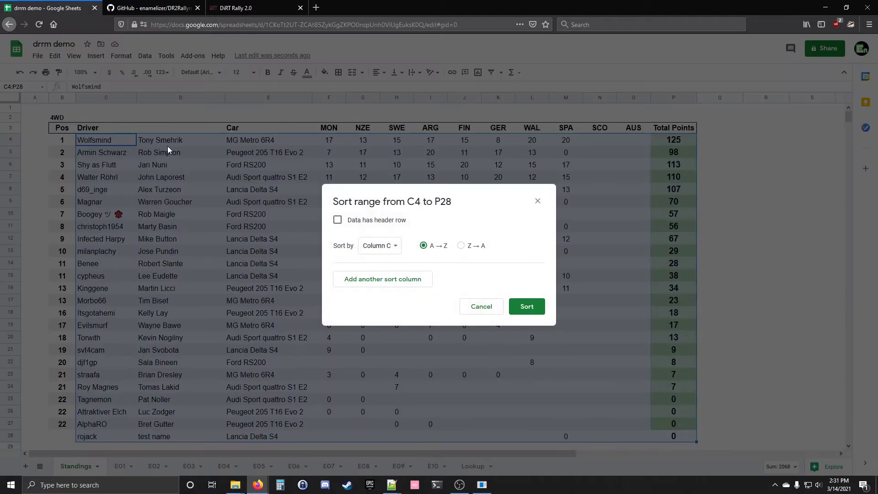
{"action": "left_click", "coordinate": [462, 247]}
{"action": "left_click", "coordinate": [393, 246]}
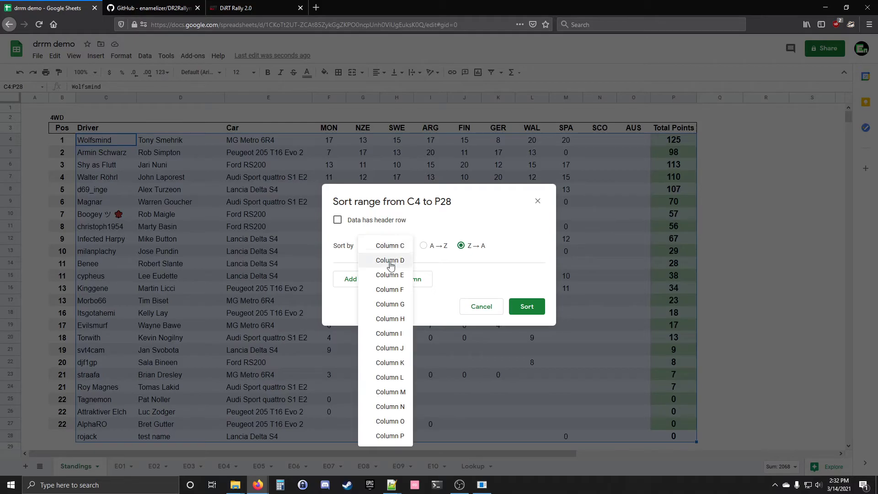
{"action": "left_click", "coordinate": [382, 437]}
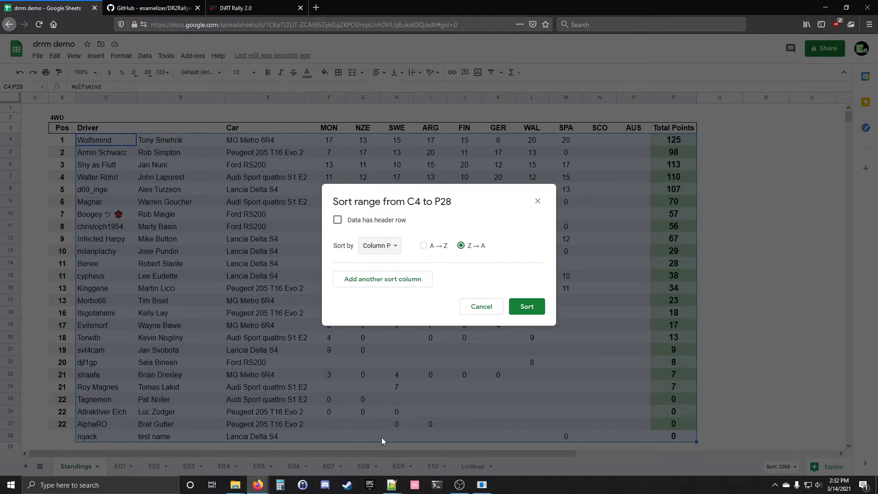
{"action": "left_click", "coordinate": [527, 306]}
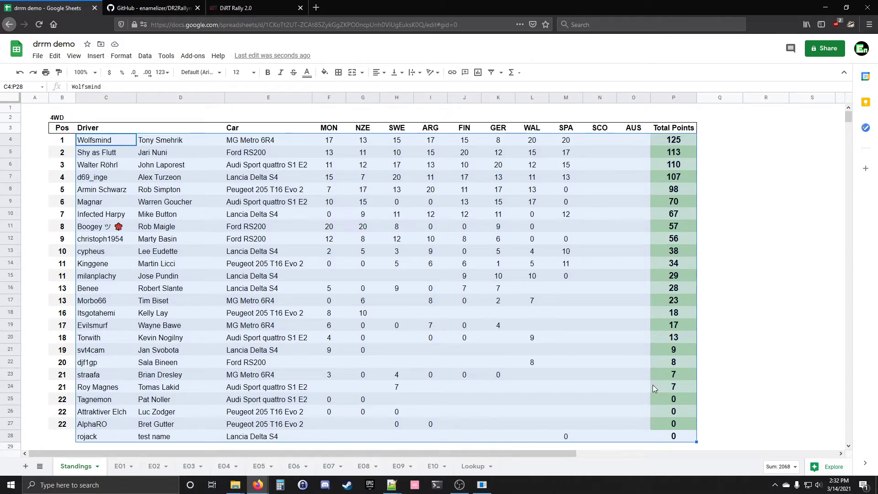
Check the top totals down column P and set the position in B15 to 12
{"action": "left_click", "coordinate": [669, 140]}
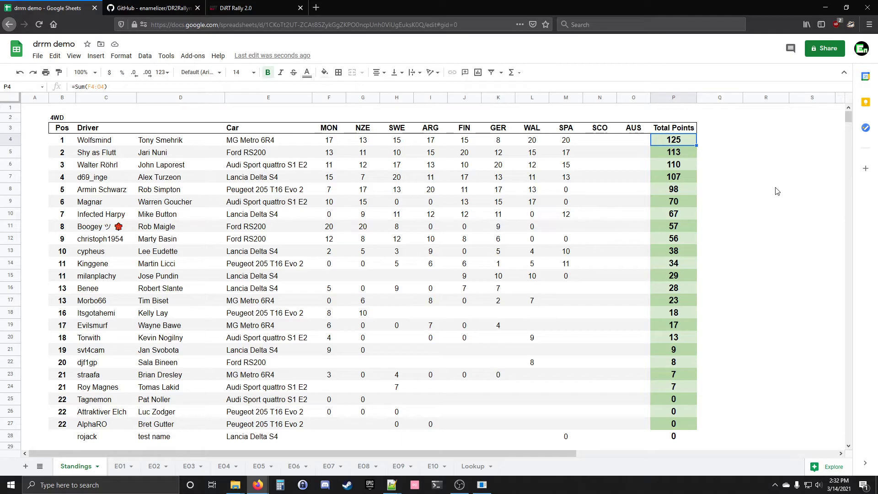
{"action": "key", "text": "Down"}
{"action": "key", "text": "Down"}
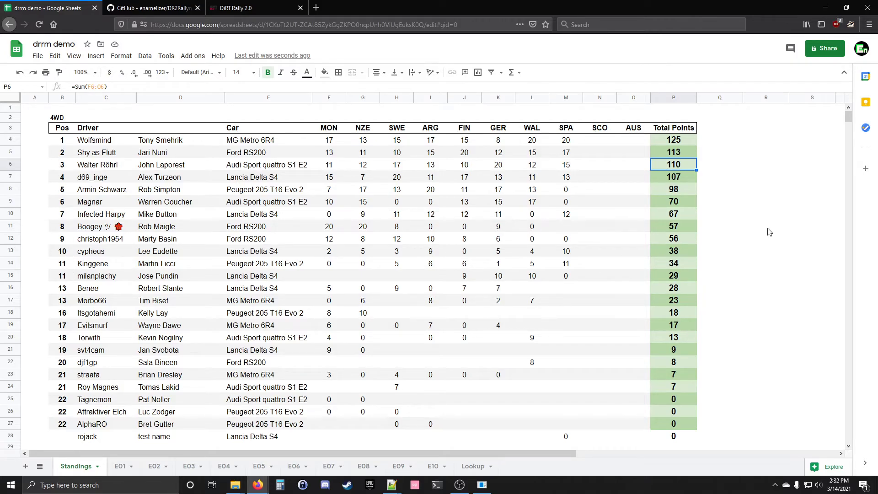
{"action": "key", "text": "Down"}
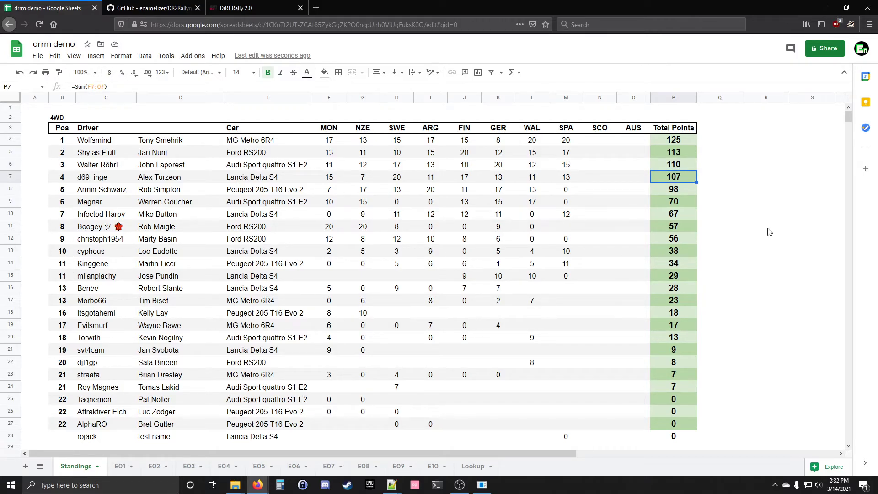
{"action": "key", "text": "Down"}
{"action": "key", "text": "Down"}
{"action": "key", "text": "Down"}
{"action": "key", "text": "Down"}
{"action": "key", "text": "Down"}
{"action": "key", "text": "Down"}
{"action": "key", "text": "Down"}
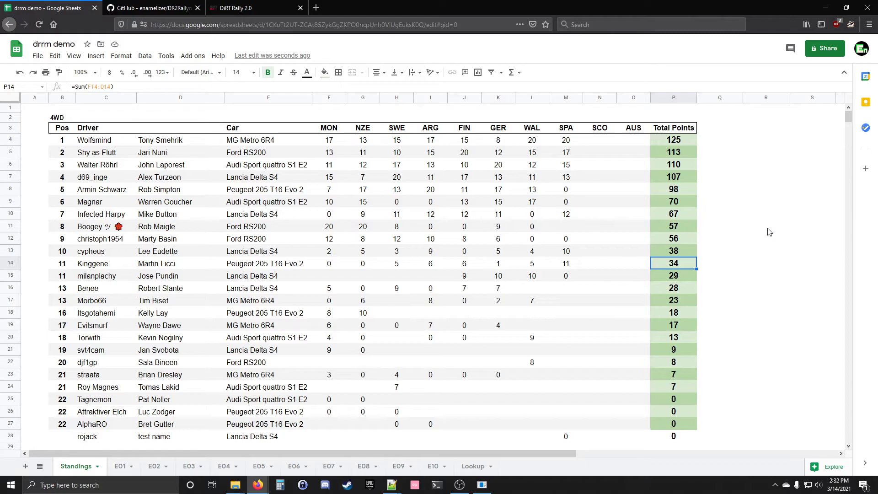
{"action": "key", "text": "Down"}
{"action": "key", "text": "Left"}
{"action": "key", "text": "Left"}
{"action": "key", "text": "Left"}
{"action": "key", "text": "Left"}
{"action": "key", "text": "Left"}
{"action": "key", "text": "Left"}
{"action": "key", "text": "Left"}
{"action": "key", "text": "Left"}
{"action": "key", "text": "Left"}
{"action": "key", "text": "Left"}
{"action": "key", "text": "Left"}
{"action": "key", "text": "Left"}
{"action": "key", "text": "Left"}
{"action": "key", "text": "Left"}
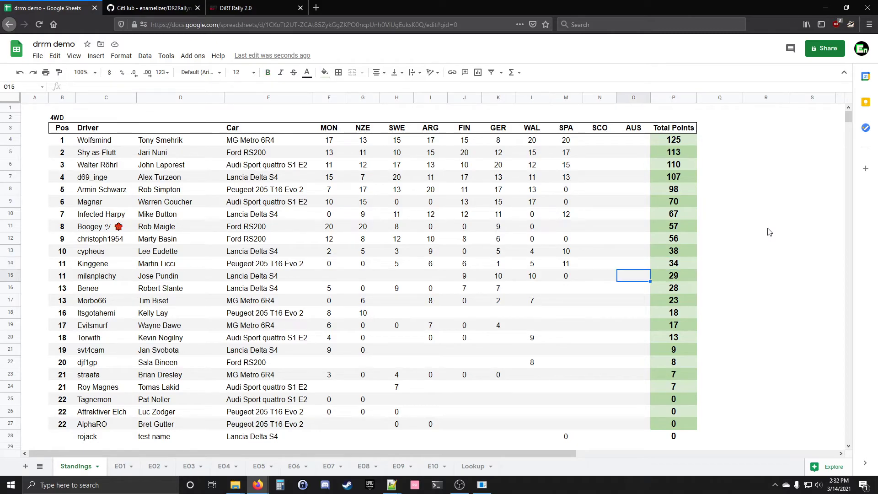
{"action": "type", "text": "12"}
{"action": "key", "text": "Return"}
Set the tied driver's position in B17 to 14
{"action": "key", "text": "Right"}
{"action": "key", "text": "Right"}
{"action": "key", "text": "Right"}
{"action": "key", "text": "Right"}
{"action": "key", "text": "Right"}
{"action": "key", "text": "Right"}
{"action": "key", "text": "Right"}
{"action": "key", "text": "Right"}
{"action": "key", "text": "Right"}
{"action": "key", "text": "Right"}
{"action": "key", "text": "Right"}
{"action": "key", "text": "Right"}
{"action": "key", "text": "Right"}
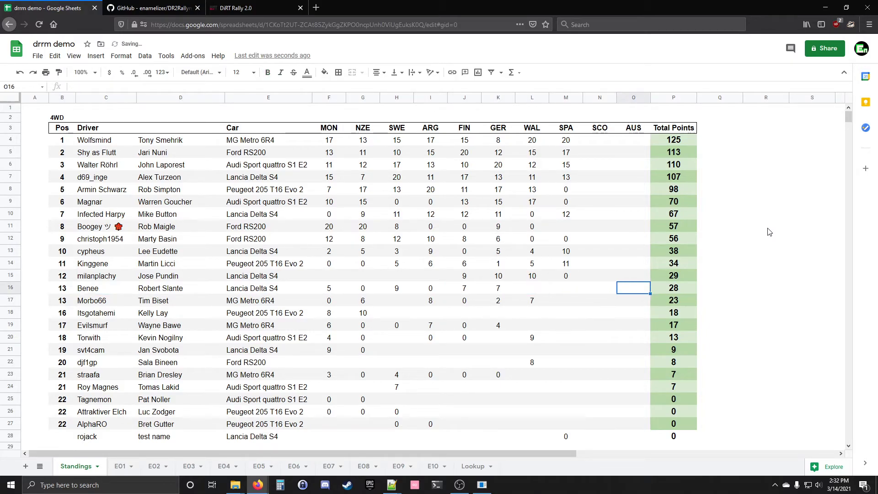
{"action": "key", "text": "Right"}
{"action": "key", "text": "Down"}
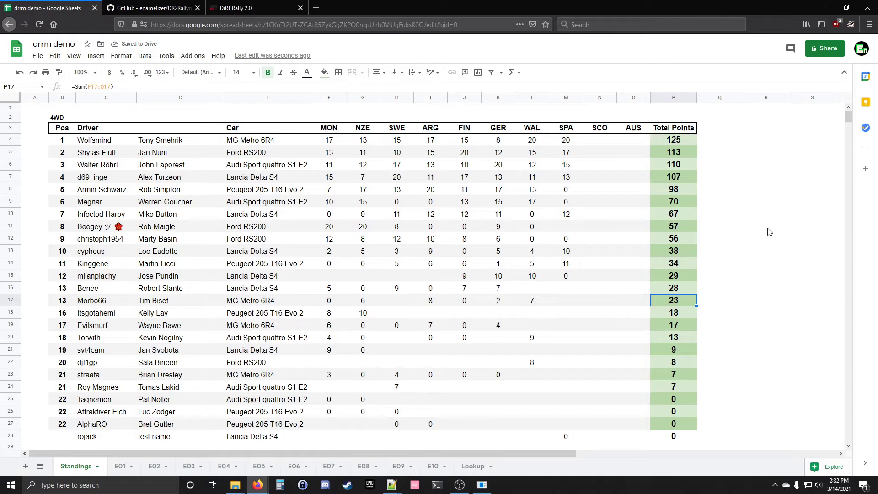
{"action": "key", "text": "Left"}
{"action": "key", "text": "Left"}
{"action": "key", "text": "Left"}
{"action": "key", "text": "Left"}
{"action": "key", "text": "Left"}
{"action": "key", "text": "Left"}
{"action": "key", "text": "Left"}
{"action": "key", "text": "Left"}
{"action": "key", "text": "Left"}
{"action": "key", "text": "Left"}
{"action": "key", "text": "Left"}
{"action": "key", "text": "Left"}
{"action": "key", "text": "Left"}
{"action": "key", "text": "Left"}
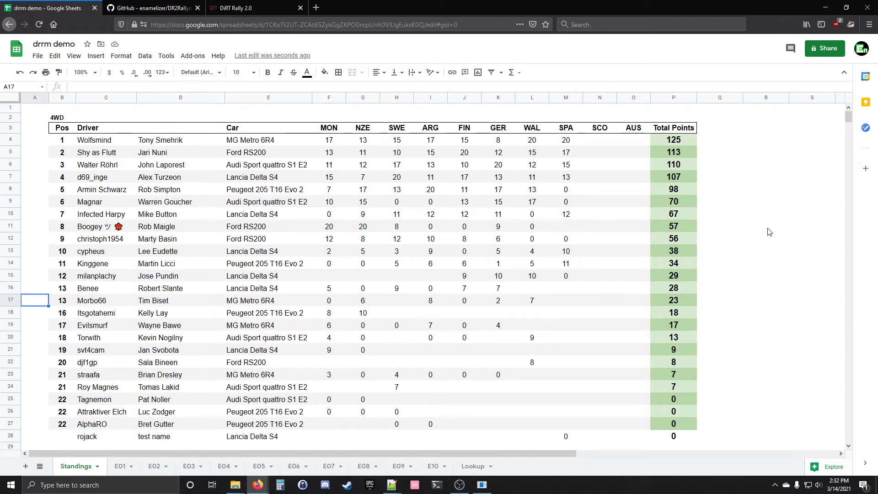
{"action": "type", "text": "14"}
{"action": "key", "text": "Right"}
{"action": "key", "text": "Right"}
{"action": "key", "text": "Right"}
{"action": "key", "text": "Right"}
{"action": "key", "text": "Right"}
{"action": "key", "text": "Right"}
{"action": "key", "text": "Right"}
{"action": "key", "text": "Right"}
{"action": "key", "text": "Right"}
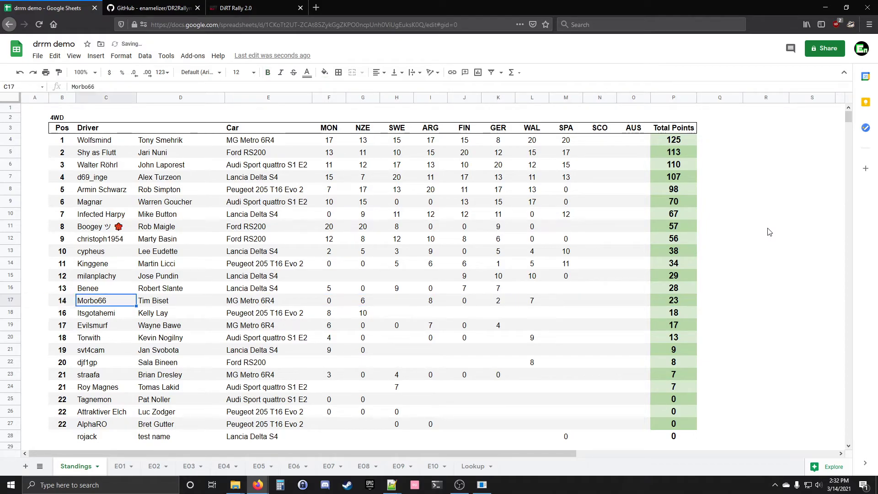
{"action": "key", "text": "Right"}
{"action": "key", "text": "Right"}
{"action": "key", "text": "Right"}
{"action": "key", "text": "Right"}
{"action": "key", "text": "Right"}
Check the remaining totals and set the test row's position in B28 to 22
{"action": "key", "text": "Down"}
{"action": "key", "text": "Down"}
{"action": "key", "text": "Down"}
{"action": "key", "text": "Down"}
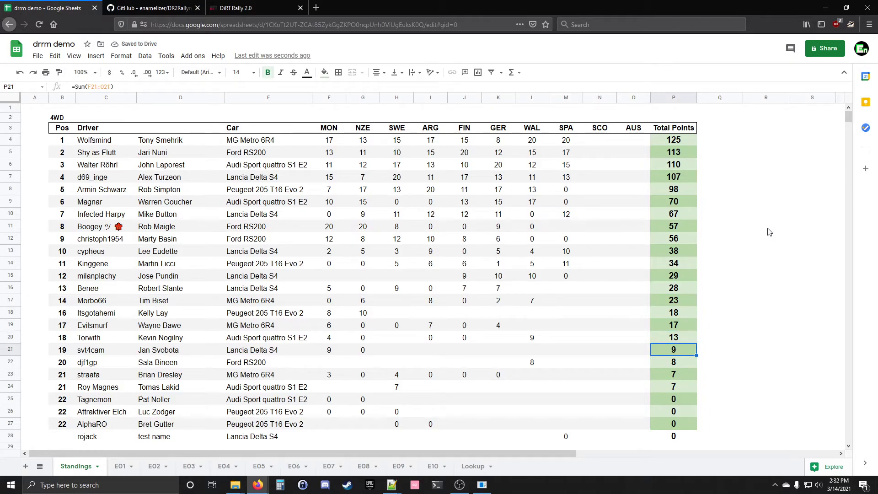
{"action": "key", "text": "Down"}
{"action": "key", "text": "Down"}
{"action": "key", "text": "Down"}
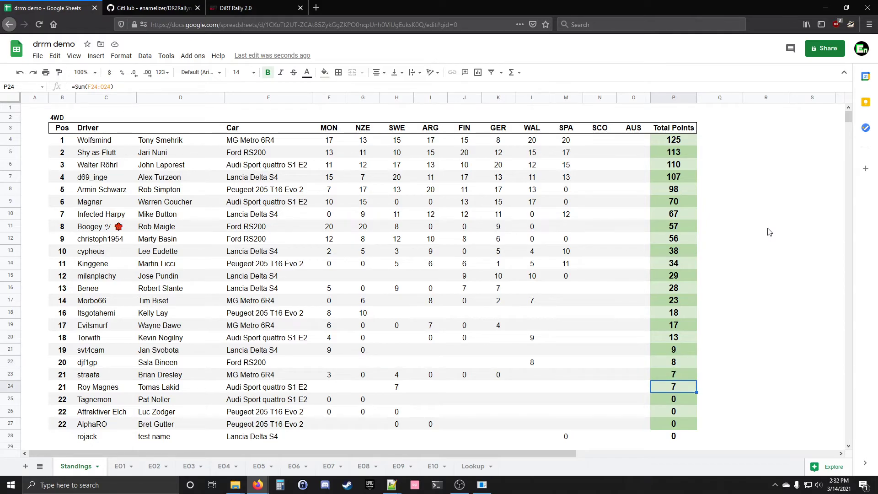
{"action": "key", "text": "Down"}
{"action": "key", "text": "Down"}
{"action": "key", "text": "Down"}
{"action": "key", "text": "Down"}
{"action": "key", "text": "Left"}
{"action": "key", "text": "Left"}
{"action": "key", "text": "Left"}
{"action": "key", "text": "Left"}
{"action": "key", "text": "Left"}
{"action": "key", "text": "Left"}
{"action": "key", "text": "Left"}
{"action": "key", "text": "Left"}
{"action": "key", "text": "Left"}
{"action": "key", "text": "Left"}
{"action": "key", "text": "Left"}
{"action": "key", "text": "Left"}
{"action": "key", "text": "Left"}
{"action": "key", "text": "Left"}
{"action": "key", "text": "Left"}
{"action": "key", "text": "Right"}
{"action": "type", "text": "22"}
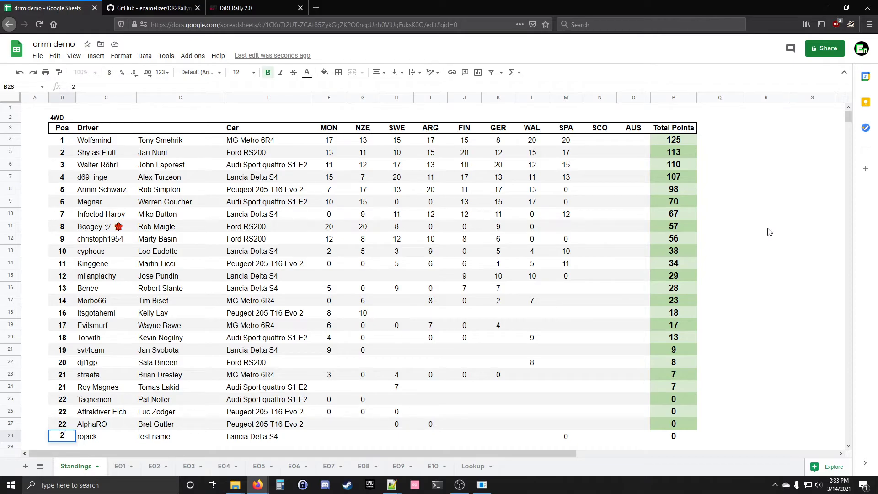
{"action": "key", "text": "Return"}
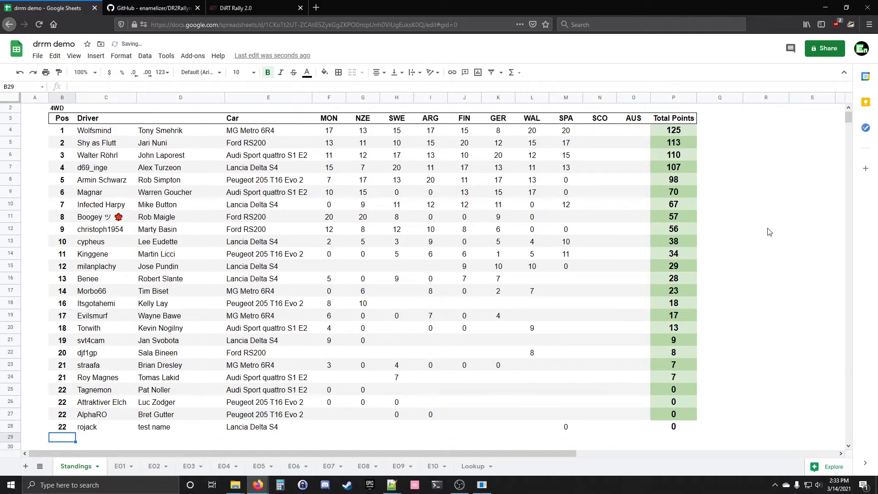
{"action": "left_click", "coordinate": [748, 351]}
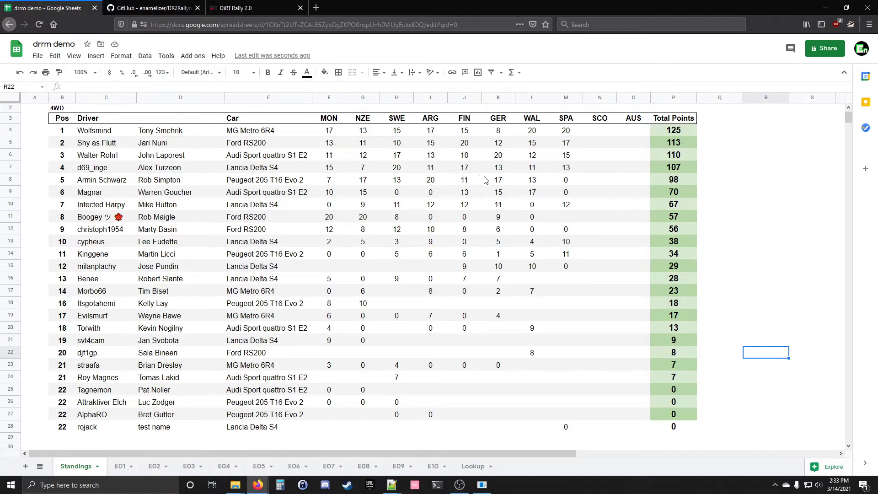
{"action": "scroll", "coordinate": [779, 263], "scroll_direction": "up", "scroll_amount": 1}
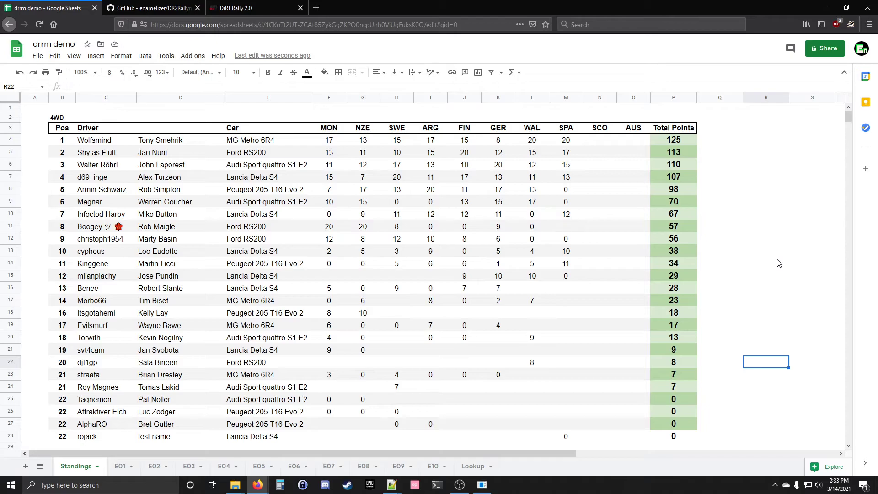
Copy the stats block B463:C481 on the E08 sheet and paste it at I3
{"action": "left_click", "coordinate": [365, 466]}
{"action": "left_click", "coordinate": [430, 315]}
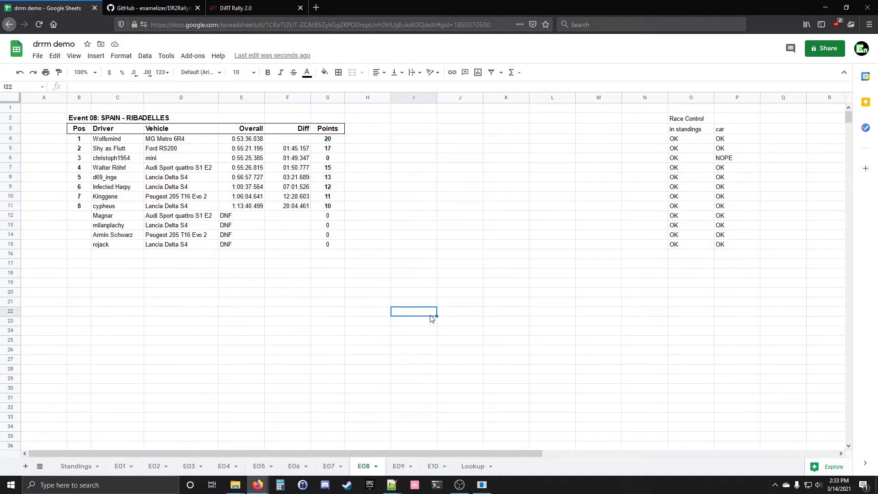
{"action": "left_click_drag", "start_coordinate": [845, 122], "coordinate": [823, 270]}
{"action": "left_click_drag", "start_coordinate": [75, 235], "coordinate": [121, 408]}
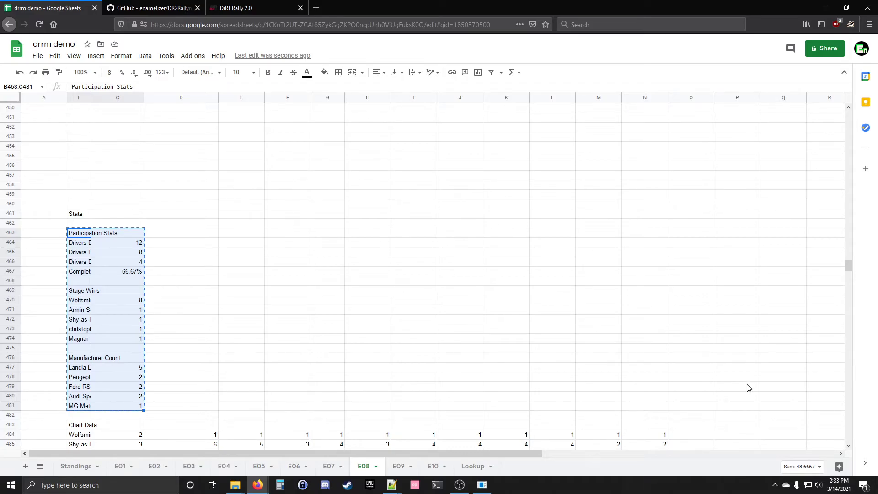
{"action": "left_click_drag", "start_coordinate": [844, 268], "coordinate": [840, 114]}
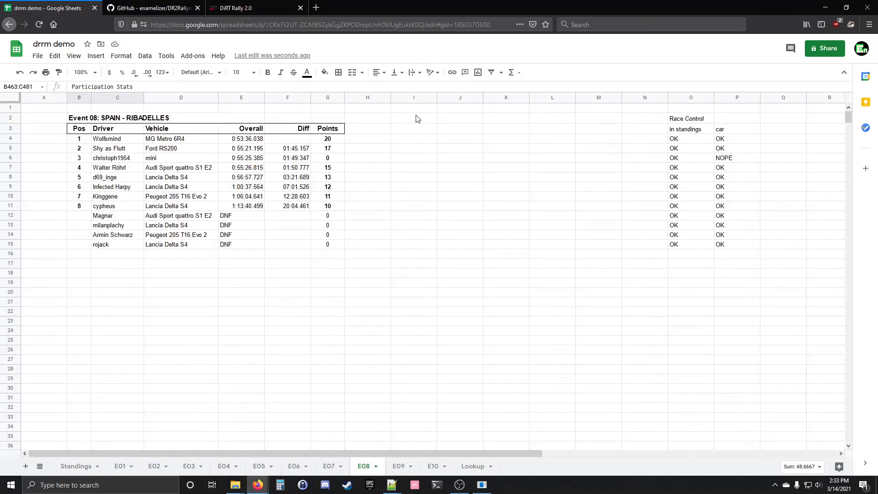
{"action": "left_click", "coordinate": [408, 130]}
{"action": "type", "text": "Participation Stats\t Drivers Entered\t12 Drivers Finished\t8 Drivers DNFd\t4 Completion Rate\t66.67% \t Stage Wins\t Wolfsmind\t8 Armin Schwarz\t1 Shy as Flutt\t1 christoph1954\t1 Magnar\t1 \t Manufacturer Count\t Lancia Delta S4\t5 Peugeot 205 T16\t2 Ford RS200\t2 Audi Sport quattr\t2 MG Metro 6R4\t1"}
Bold and outline the Participation Stats, Stage Wins and Manufacturer Count headings
{"action": "left_click_drag", "start_coordinate": [437, 131], "coordinate": [453, 133]}
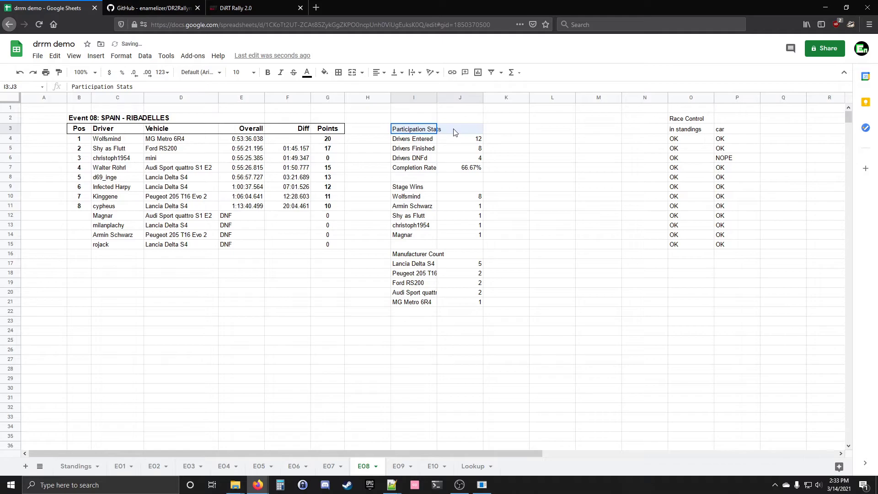
{"action": "key", "text": "ctrl+b"}
{"action": "left_click", "coordinate": [337, 73]}
{"action": "left_click", "coordinate": [392, 90]}
{"action": "left_click_drag", "start_coordinate": [417, 189], "coordinate": [456, 193]}
{"action": "key", "text": "ctrl+b"}
{"action": "left_click", "coordinate": [338, 73]}
{"action": "left_click", "coordinate": [392, 90]}
{"action": "left_click_drag", "start_coordinate": [414, 255], "coordinate": [456, 261]}
{"action": "key", "text": "ctrl+b"}
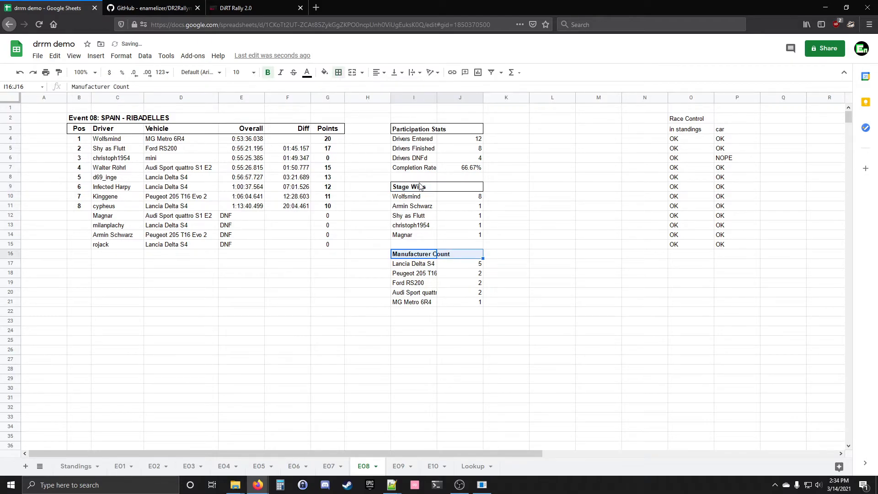
{"action": "left_click", "coordinate": [338, 72]}
{"action": "left_click", "coordinate": [390, 91]}
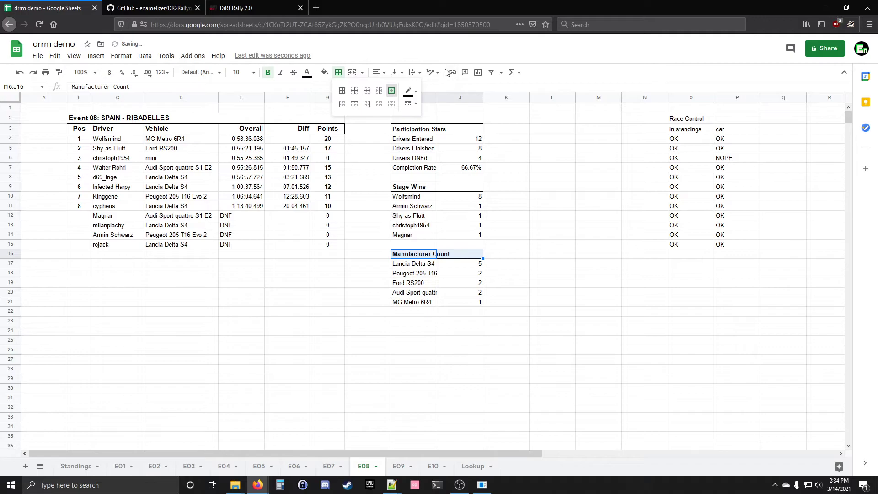
Auto-fit column I so the full names show
{"action": "left_click_drag", "start_coordinate": [437, 98], "coordinate": [491, 102]}
{"action": "double_click", "coordinate": [447, 98]}
{"action": "left_click", "coordinate": [566, 218]}
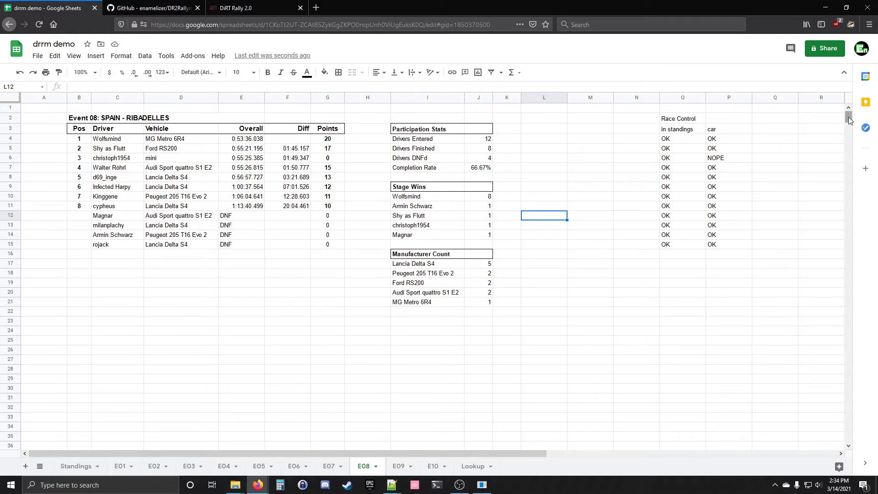
Select B498:N509 under Negated Chart Data and open the Insert menu
{"action": "left_click_drag", "start_coordinate": [848, 116], "coordinate": [827, 278]}
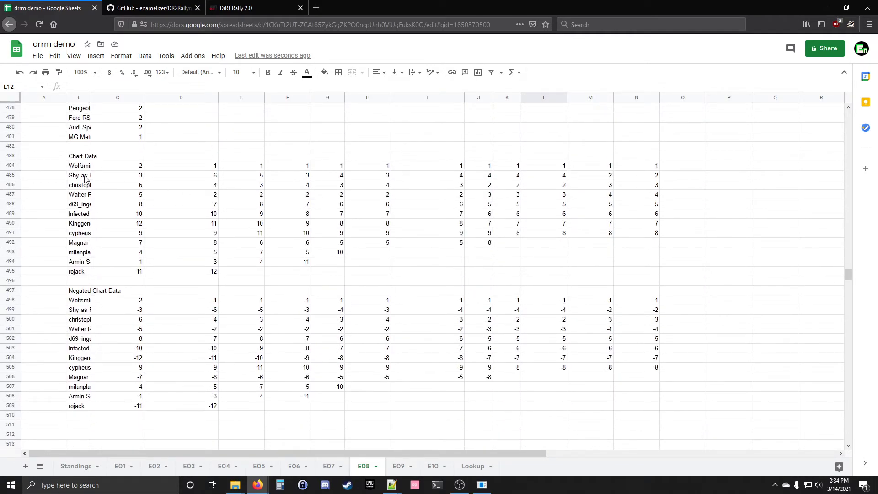
{"action": "left_click_drag", "start_coordinate": [80, 165], "coordinate": [186, 213]}
{"action": "left_click_drag", "start_coordinate": [80, 300], "coordinate": [167, 361]}
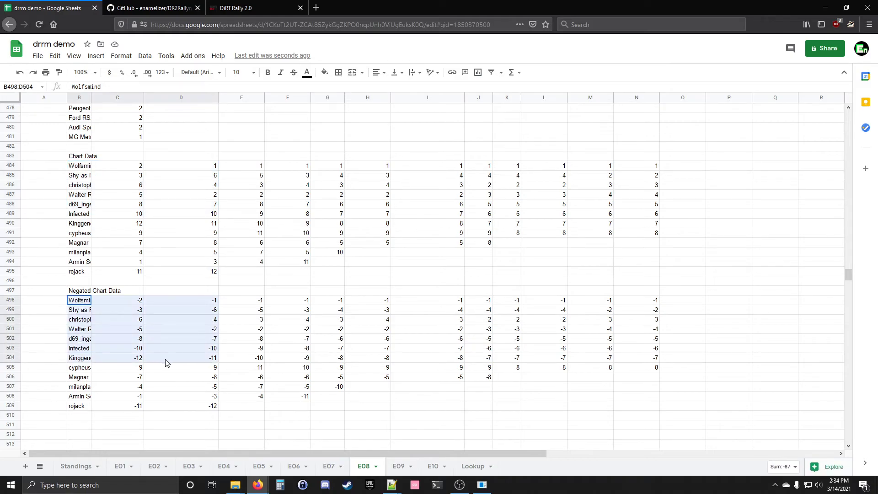
{"action": "left_click_drag", "start_coordinate": [79, 166], "coordinate": [642, 274]}
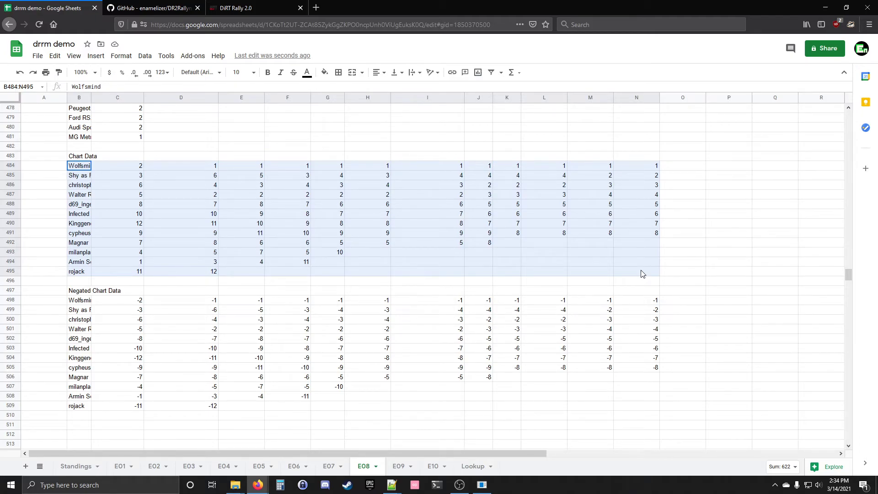
{"action": "left_click_drag", "start_coordinate": [643, 274], "coordinate": [641, 274]}
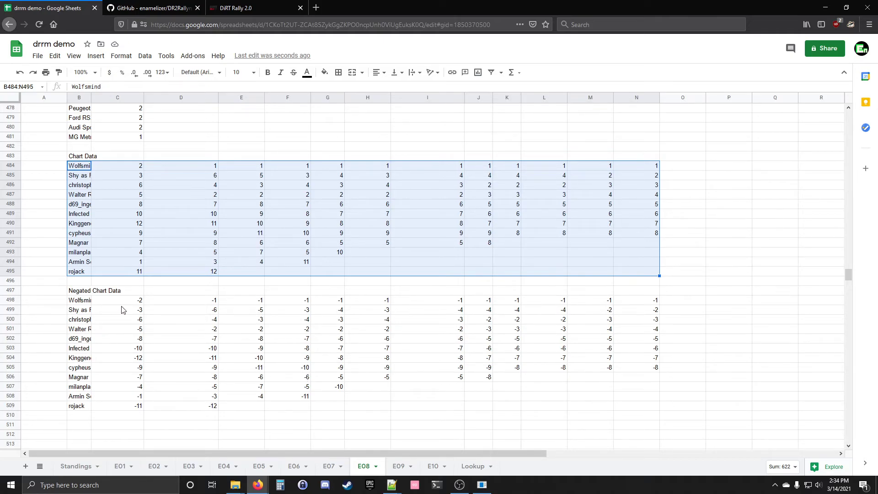
{"action": "left_click_drag", "start_coordinate": [78, 300], "coordinate": [634, 408]}
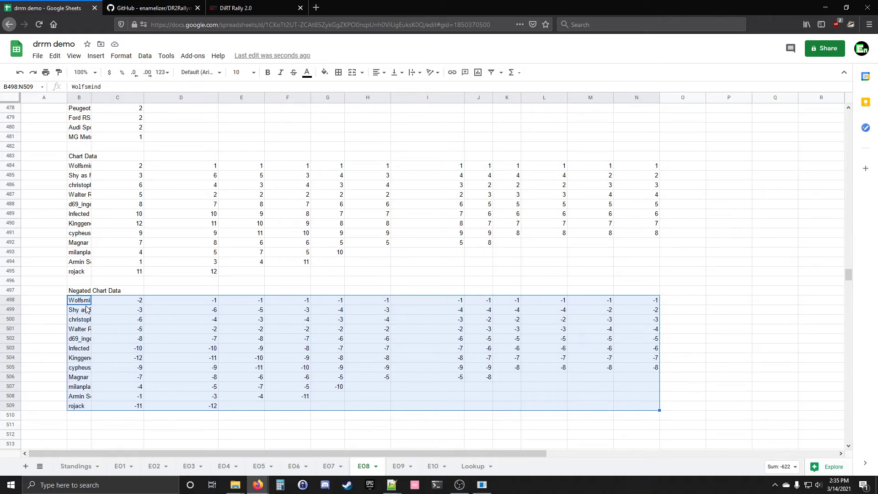
{"action": "left_click_drag", "start_coordinate": [848, 278], "coordinate": [843, 111]}
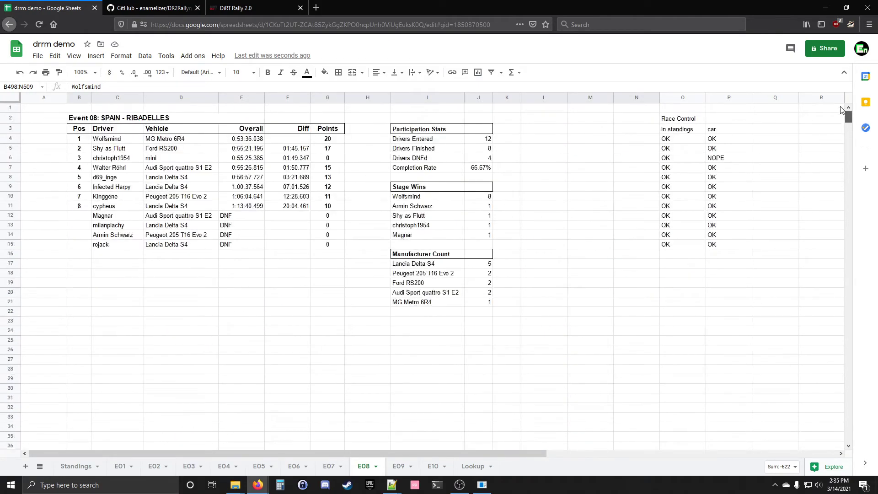
{"action": "left_click", "coordinate": [91, 58]}
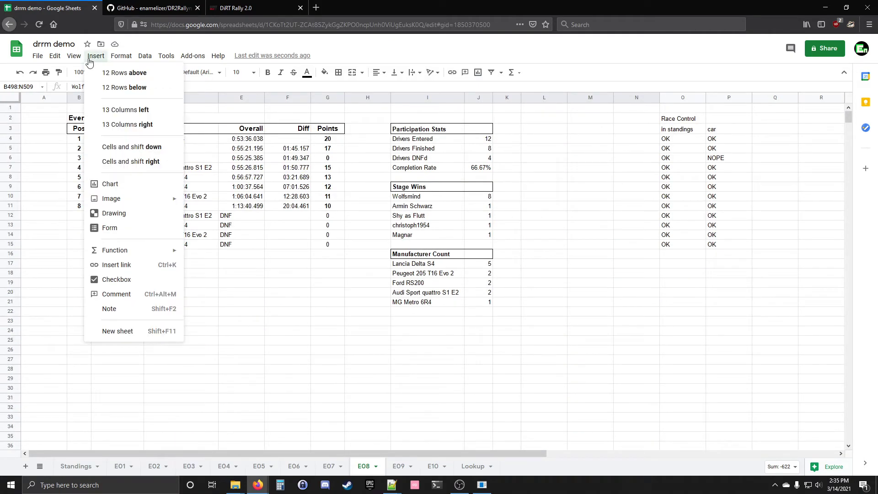
Insert a line chart from the selection with rows/columns switched so each driver is a series
{"action": "left_click", "coordinate": [111, 183]}
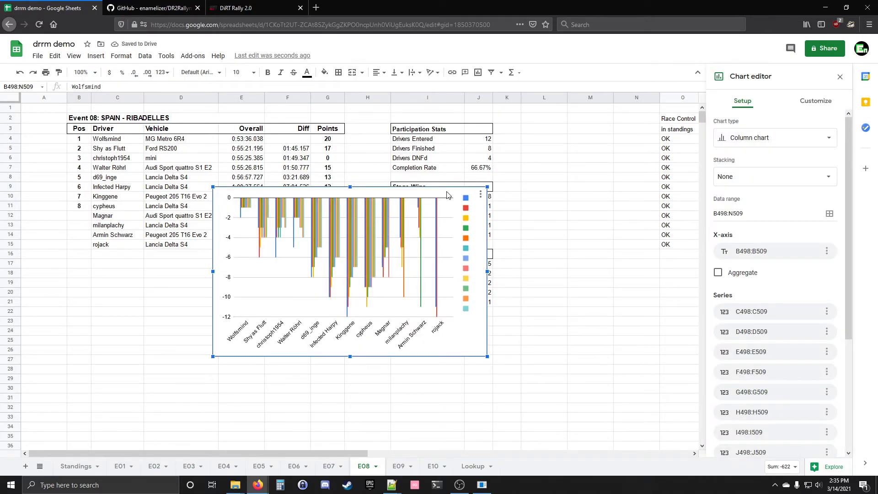
{"action": "left_click", "coordinate": [764, 140]}
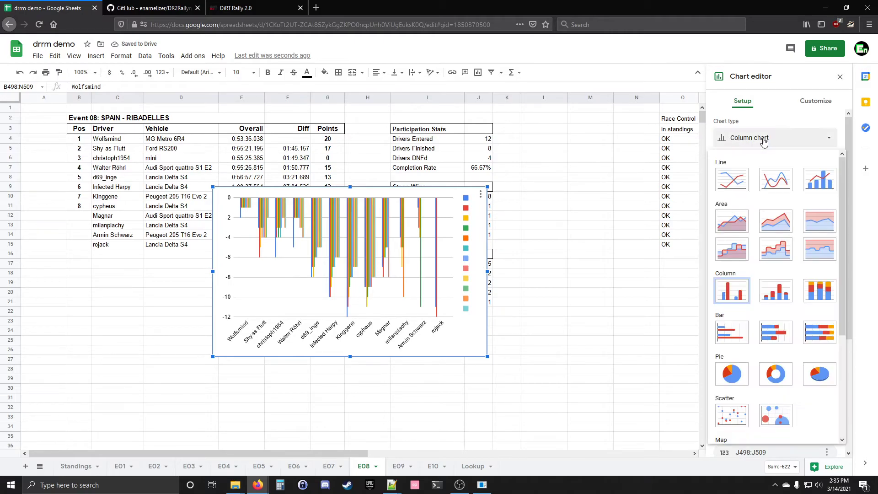
{"action": "left_click", "coordinate": [728, 183]}
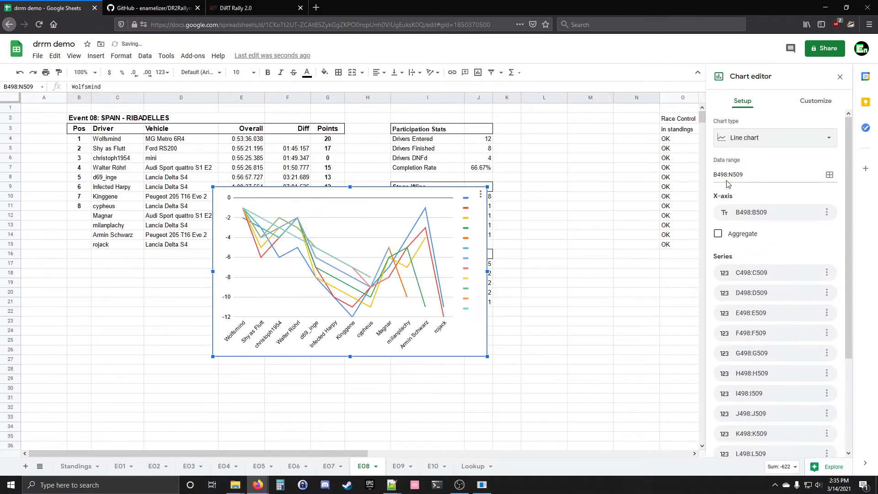
{"action": "scroll", "coordinate": [812, 248], "scroll_direction": "down", "scroll_amount": 2}
{"action": "scroll", "coordinate": [812, 251], "scroll_direction": "down", "scroll_amount": 2}
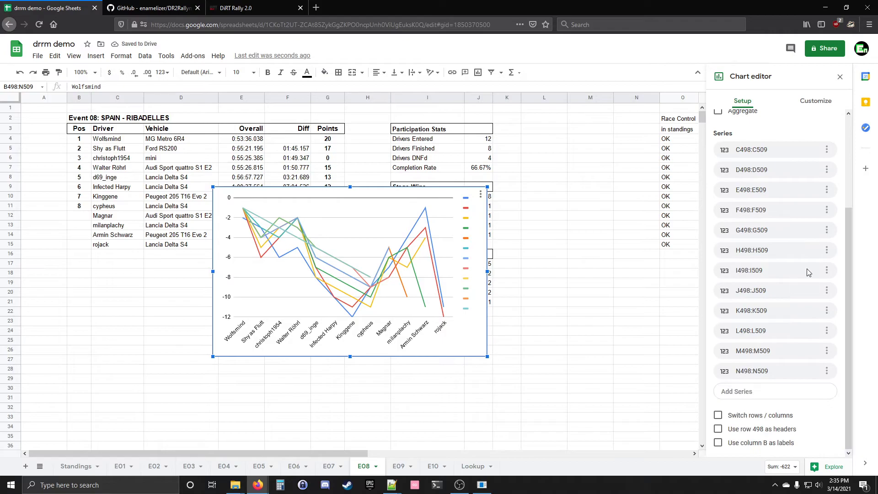
{"action": "left_click", "coordinate": [717, 415]}
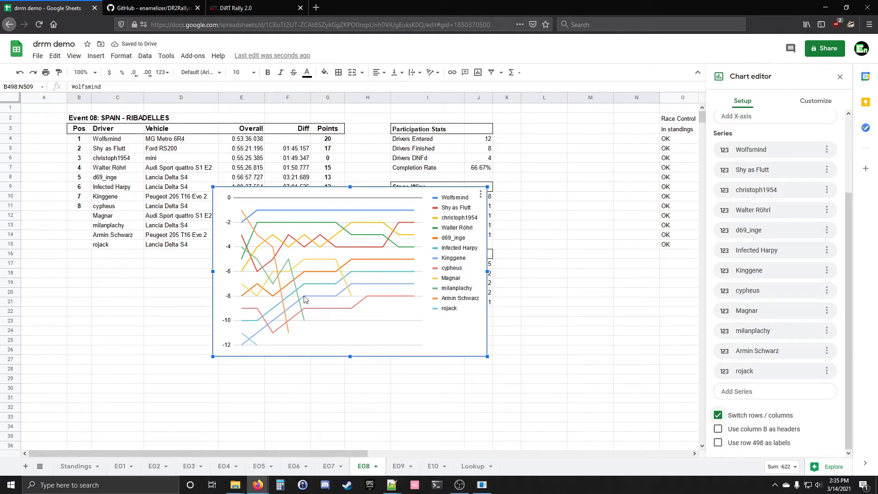
Set the chart legend font size to 24
{"action": "left_click", "coordinate": [816, 102]}
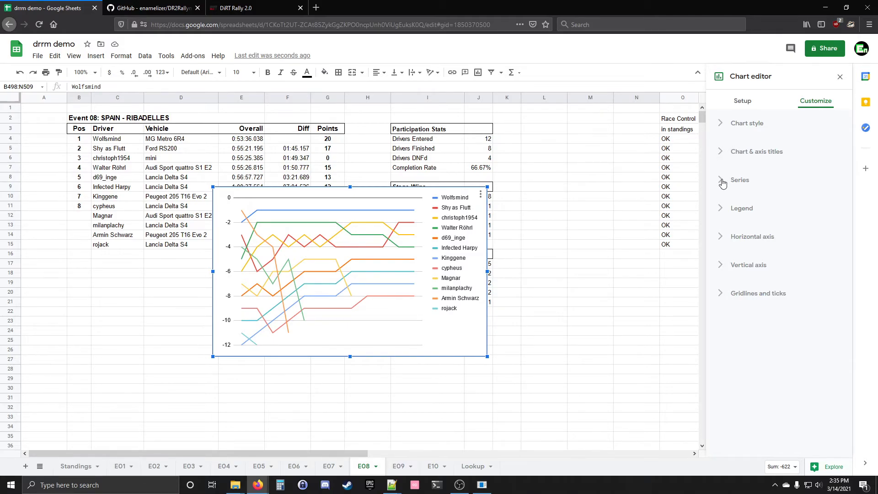
{"action": "left_click", "coordinate": [722, 210]}
{"action": "left_click", "coordinate": [818, 289]}
{"action": "left_click", "coordinate": [806, 412]}
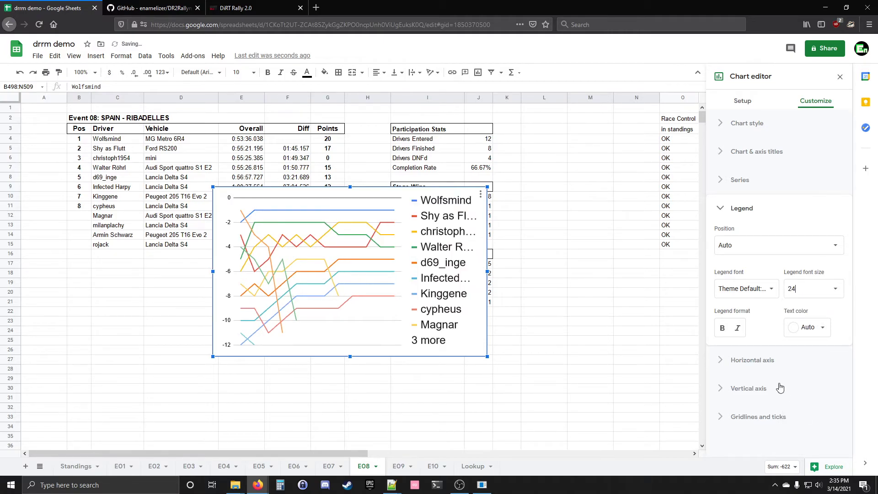
Set the vertical axis major spacing type to Count with major count None
{"action": "left_click", "coordinate": [721, 420]}
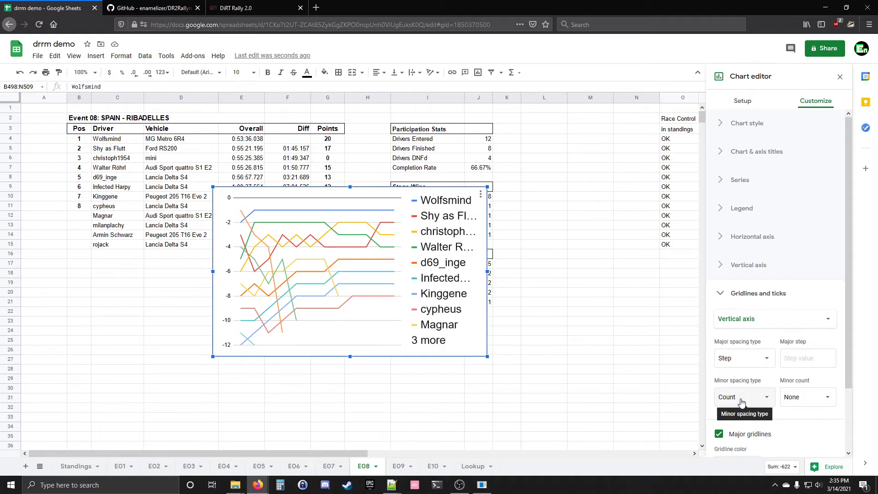
{"action": "left_click", "coordinate": [745, 362]}
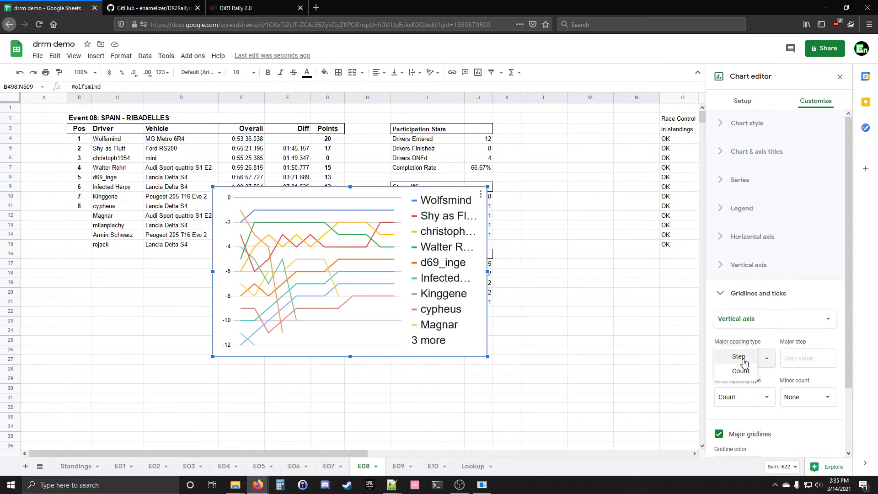
{"action": "left_click", "coordinate": [739, 373]}
{"action": "left_click", "coordinate": [786, 363]}
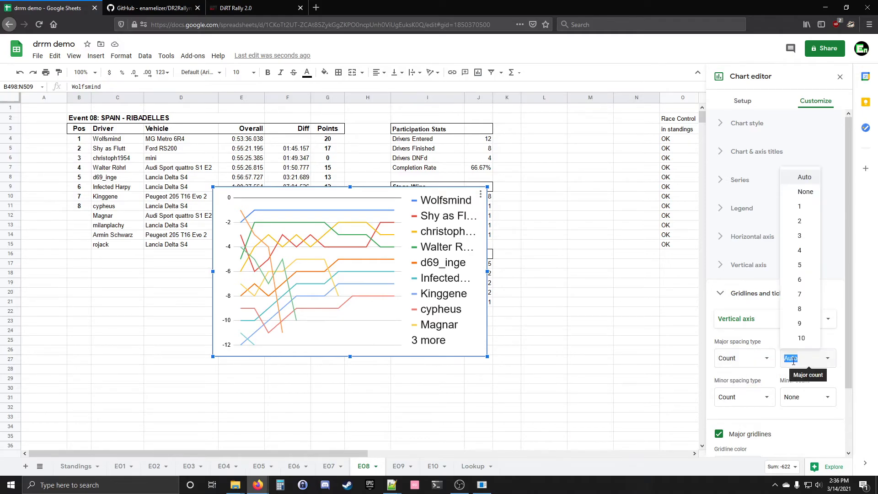
{"action": "left_click", "coordinate": [809, 192]}
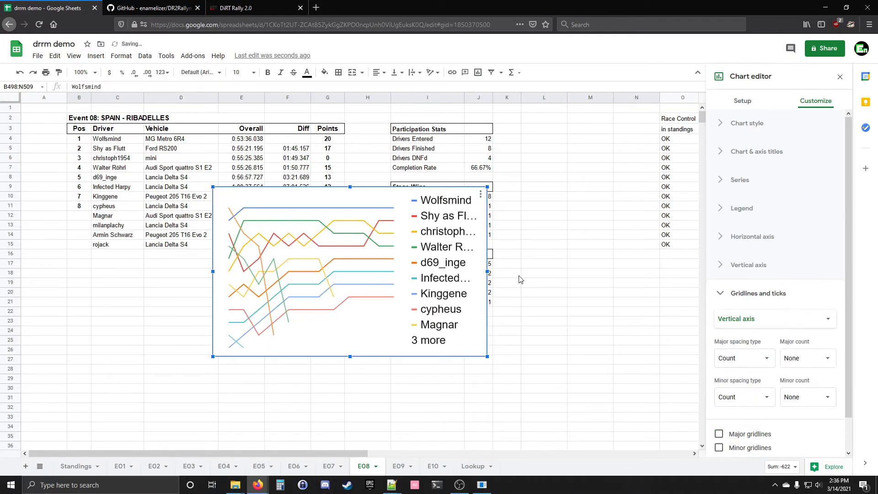
Move the chart to rows 16–34 and enlarge it so all twelve drivers appear
{"action": "left_click_drag", "start_coordinate": [290, 197], "coordinate": [146, 271]}
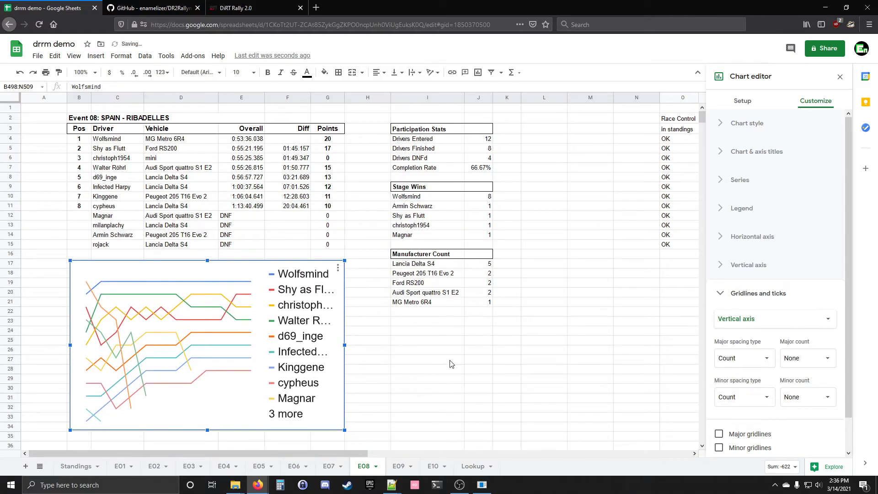
{"action": "scroll", "coordinate": [451, 364], "scroll_direction": "down", "scroll_amount": 2}
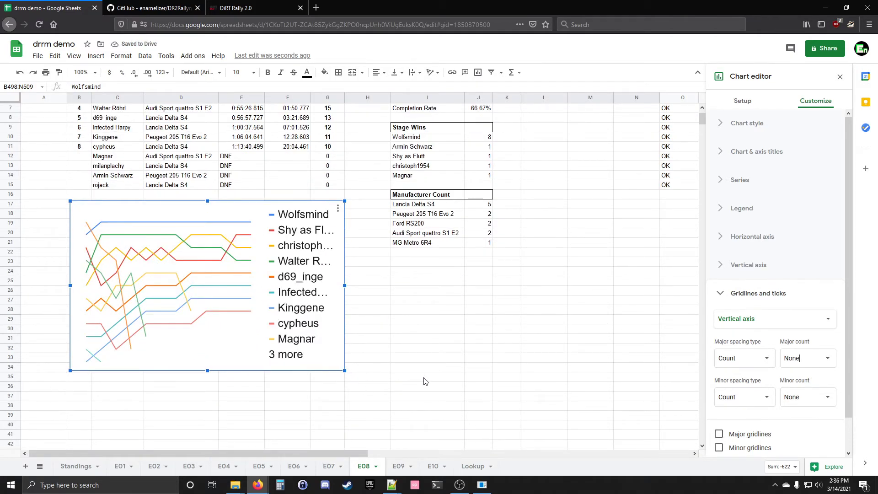
{"action": "scroll", "coordinate": [423, 382], "scroll_direction": "down", "scroll_amount": 1}
{"action": "scroll", "coordinate": [423, 379], "scroll_direction": "up", "scroll_amount": 3}
{"action": "scroll", "coordinate": [423, 379], "scroll_direction": "down", "scroll_amount": 3}
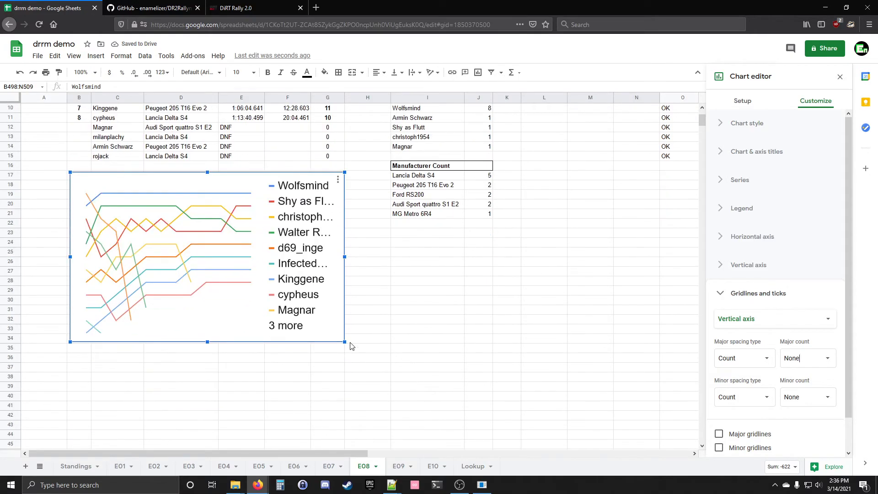
{"action": "left_click_drag", "start_coordinate": [346, 343], "coordinate": [479, 414]}
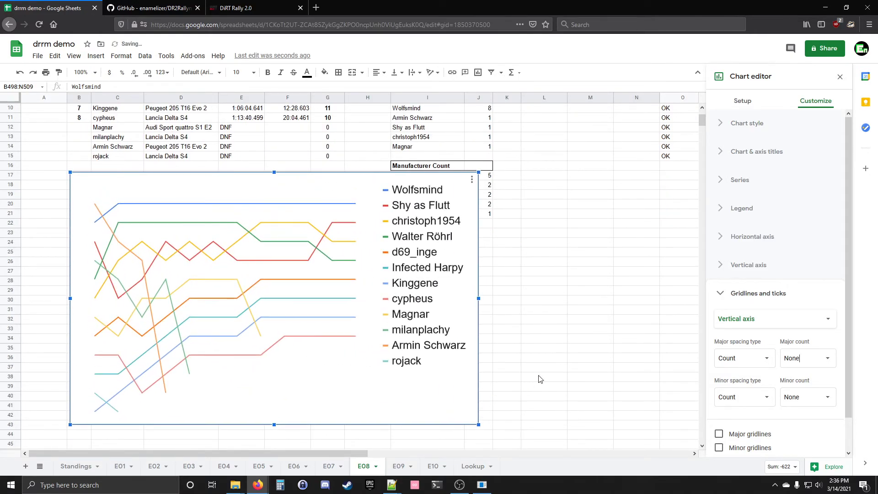
Place the legend beside the line ends and shorten the chart to end near row 44
{"action": "scroll", "coordinate": [540, 379], "scroll_direction": "down", "scroll_amount": 1}
{"action": "left_click_drag", "start_coordinate": [331, 164], "coordinate": [317, 214]}
{"action": "scroll", "coordinate": [572, 339], "scroll_direction": "down", "scroll_amount": 1}
{"action": "left_click_drag", "start_coordinate": [423, 239], "coordinate": [399, 257]}
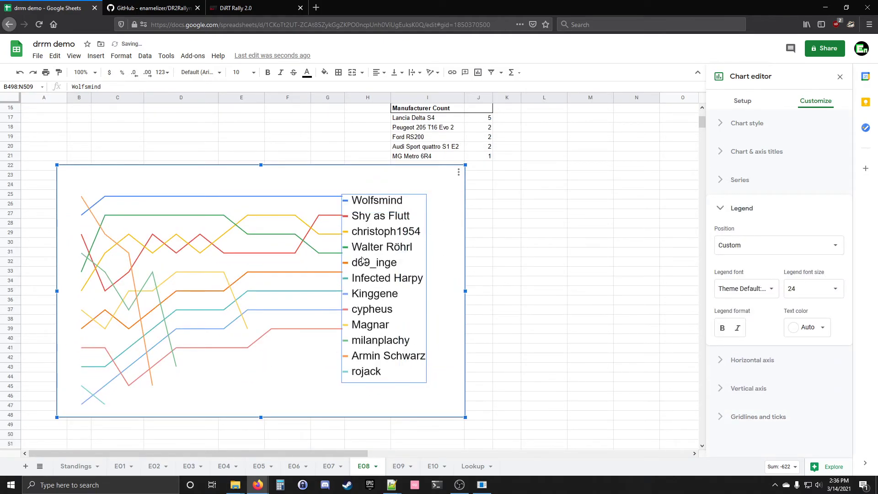
{"action": "left_click", "coordinate": [380, 256]}
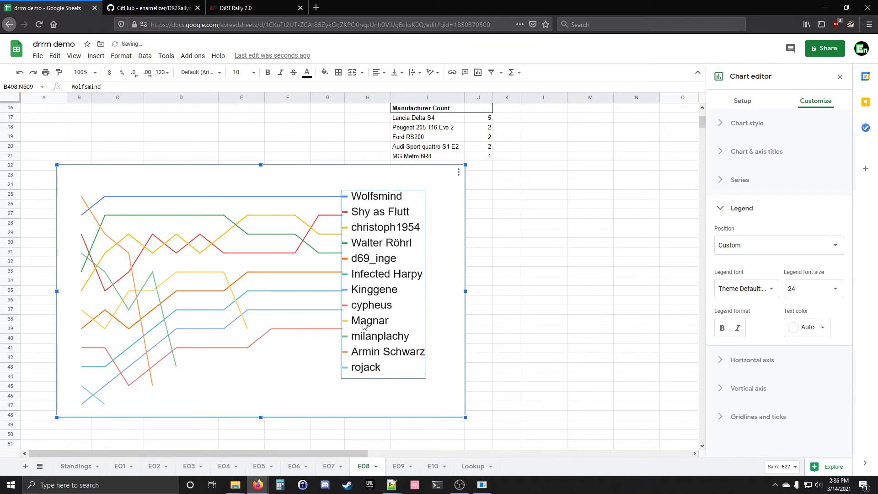
{"action": "left_click_drag", "start_coordinate": [261, 416], "coordinate": [265, 375]}
{"action": "left_click", "coordinate": [277, 362]}
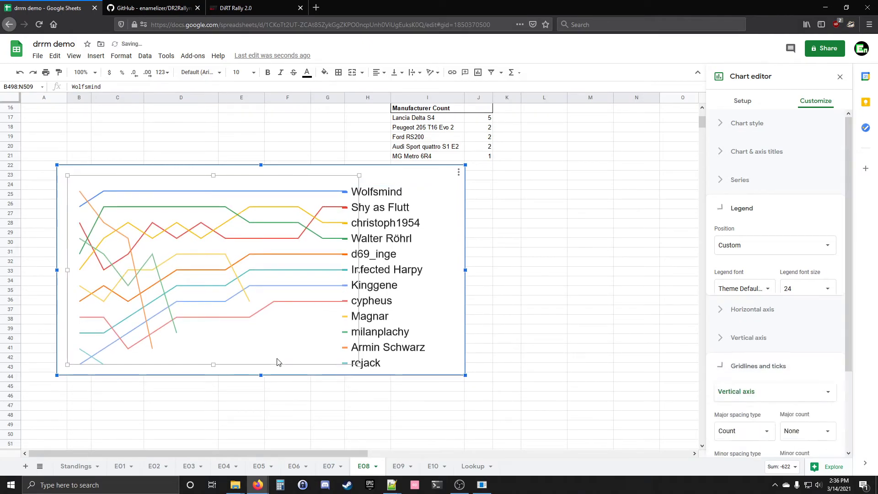
{"action": "left_click", "coordinate": [549, 348]}
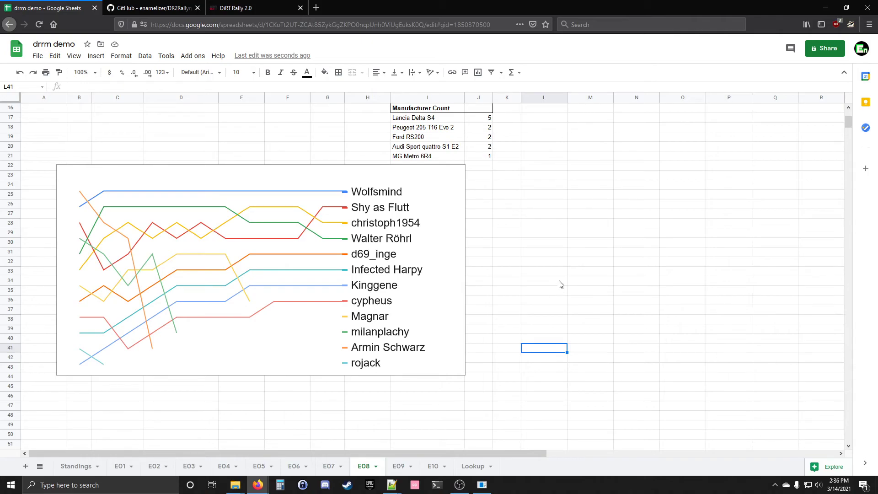
Hide the gridlines on the E08 sheet
{"action": "scroll", "coordinate": [561, 284], "scroll_direction": "up", "scroll_amount": 5}
{"action": "scroll", "coordinate": [561, 284], "scroll_direction": "down", "scroll_amount": 1}
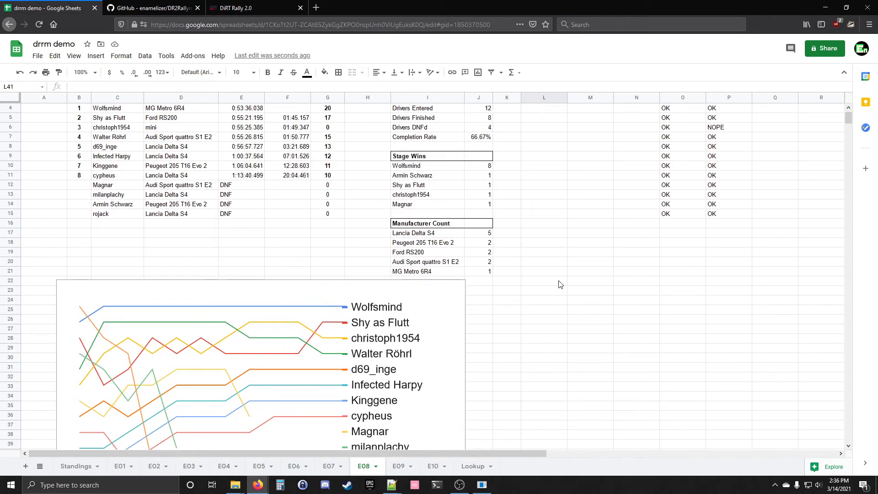
{"action": "scroll", "coordinate": [561, 284], "scroll_direction": "up", "scroll_amount": 1}
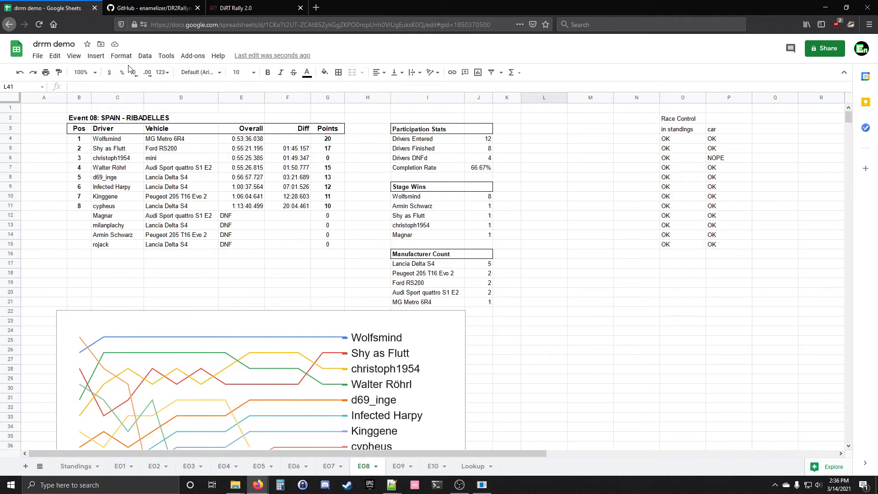
{"action": "left_click", "coordinate": [71, 60]}
{"action": "left_click", "coordinate": [79, 94]}
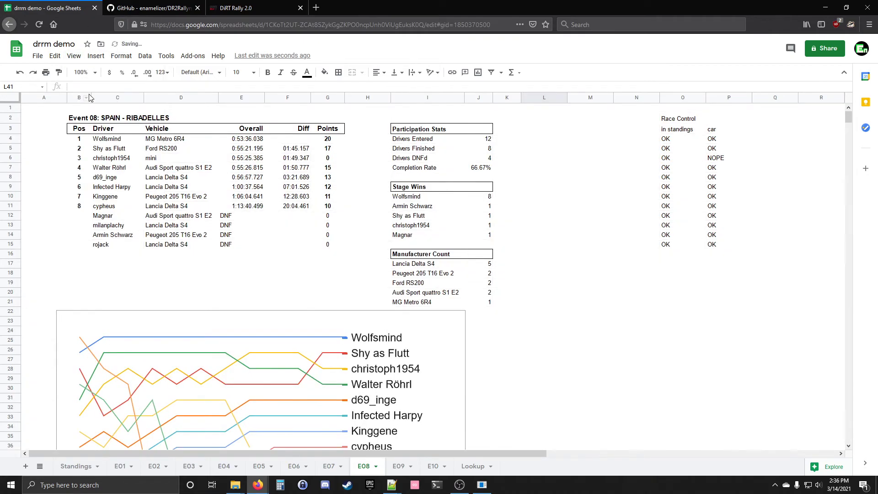
Narrow column H to close the gap between the results table and stats panel
{"action": "left_click_drag", "start_coordinate": [391, 98], "coordinate": [368, 99]}
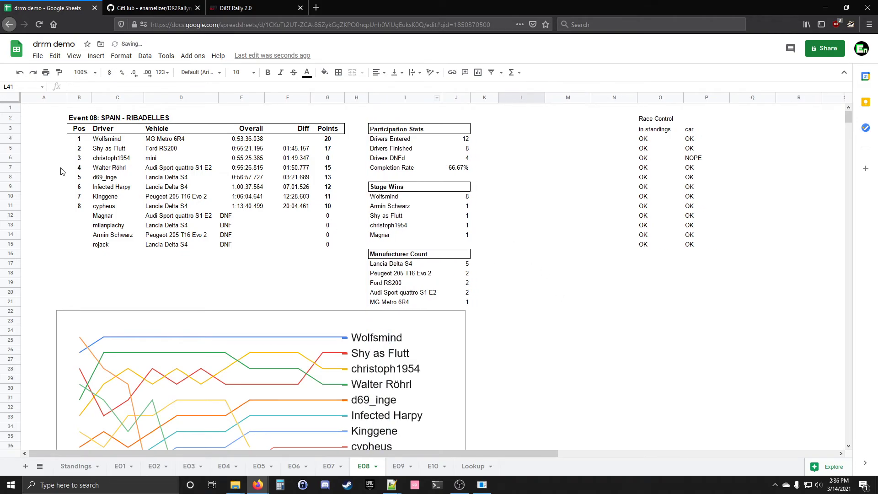
{"action": "left_click_drag", "start_coordinate": [40, 108], "coordinate": [491, 451]}
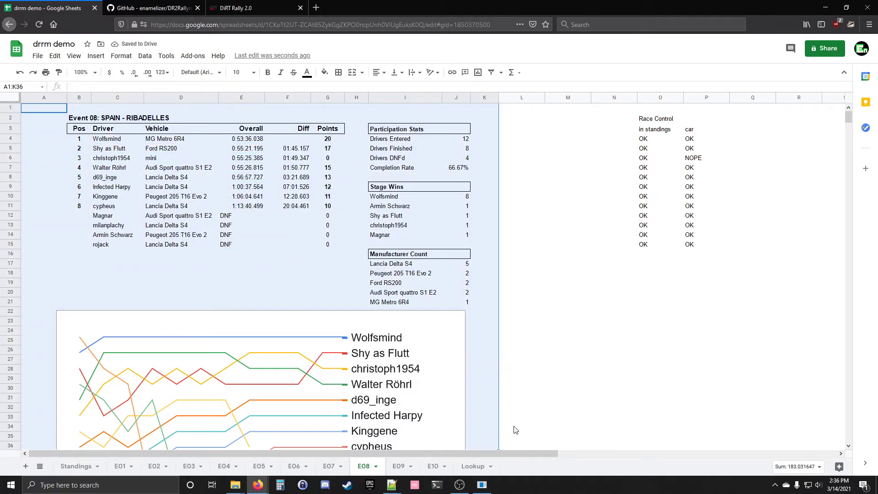
{"action": "left_click", "coordinate": [563, 374]}
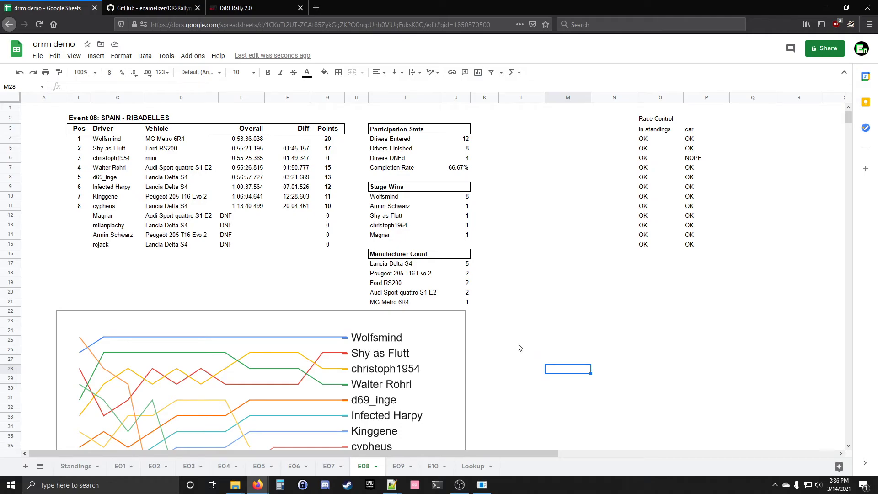
{"action": "scroll", "coordinate": [517, 349], "scroll_direction": "down", "scroll_amount": 3}
{"action": "scroll", "coordinate": [515, 350], "scroll_direction": "up", "scroll_amount": 3}
Go to the Standings sheet and select the two tied 7-point totals
{"action": "left_click", "coordinate": [75, 466]}
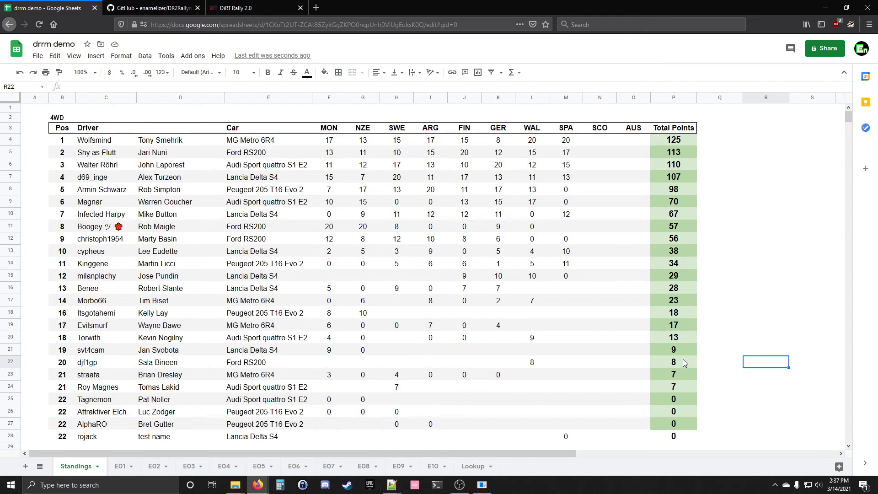
{"action": "left_click_drag", "start_coordinate": [683, 372], "coordinate": [681, 385]}
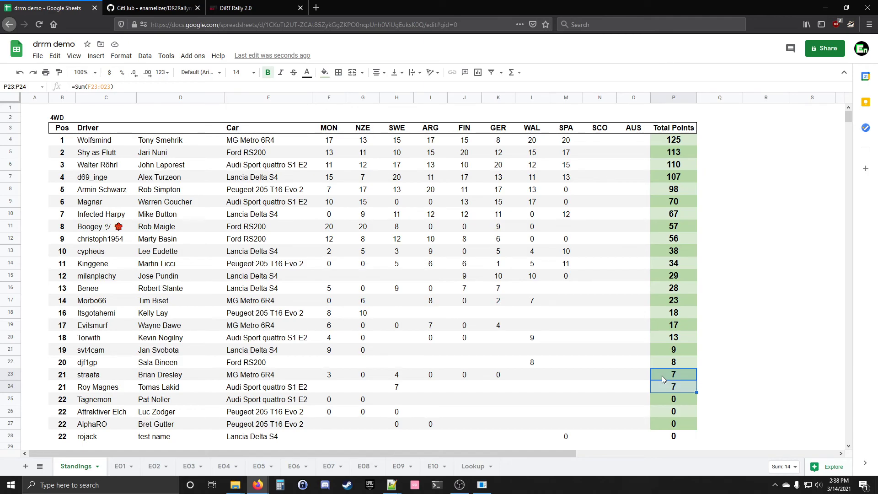
{"action": "left_click", "coordinate": [398, 388]}
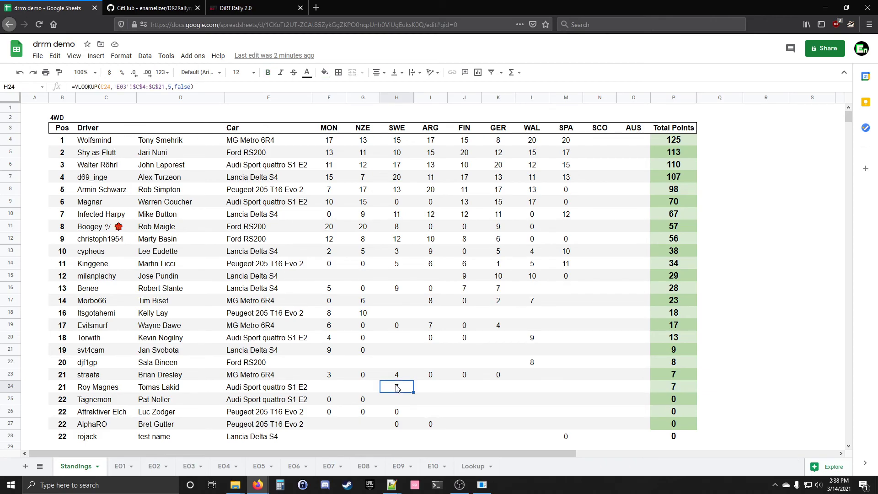
{"action": "left_click", "coordinate": [397, 377]}
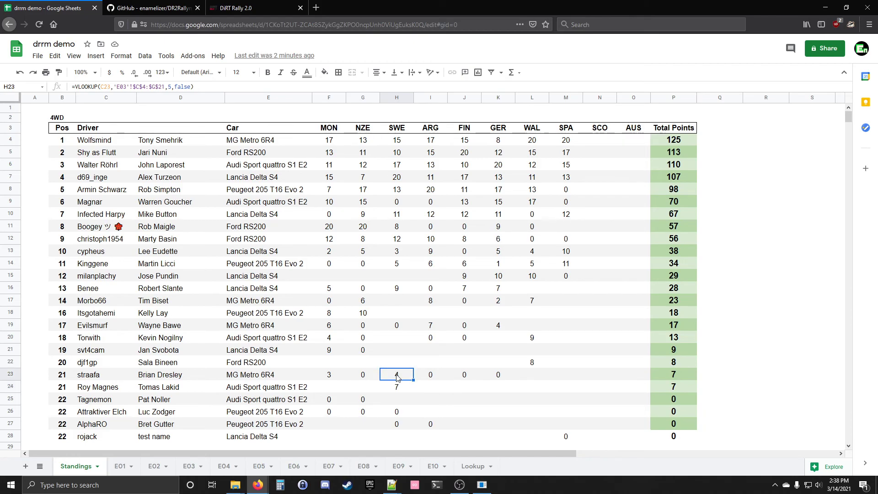
{"action": "left_click", "coordinate": [398, 390]}
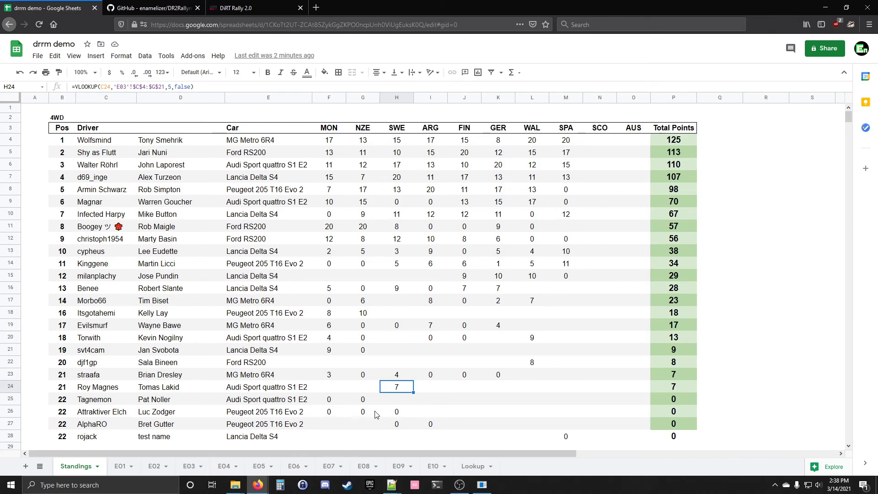
{"action": "left_click_drag", "start_coordinate": [329, 402], "coordinate": [561, 442]}
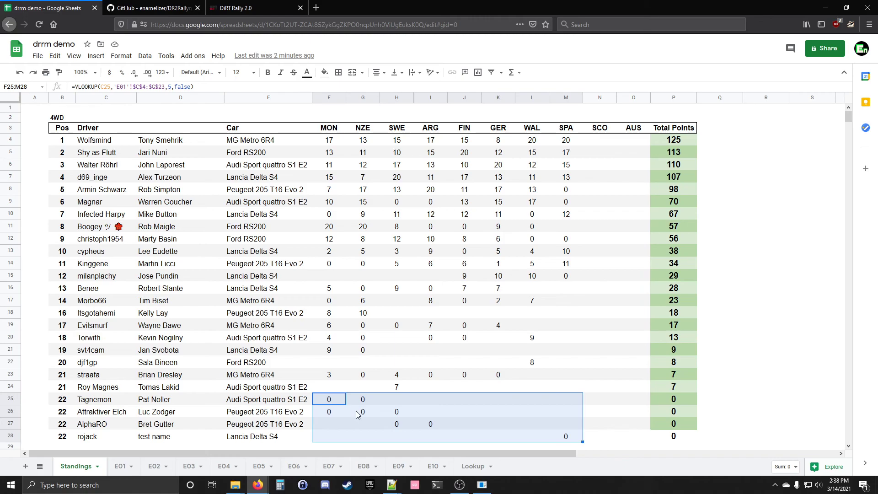
{"action": "left_click", "coordinate": [376, 427]}
{"action": "left_click_drag", "start_coordinate": [666, 400], "coordinate": [667, 436]}
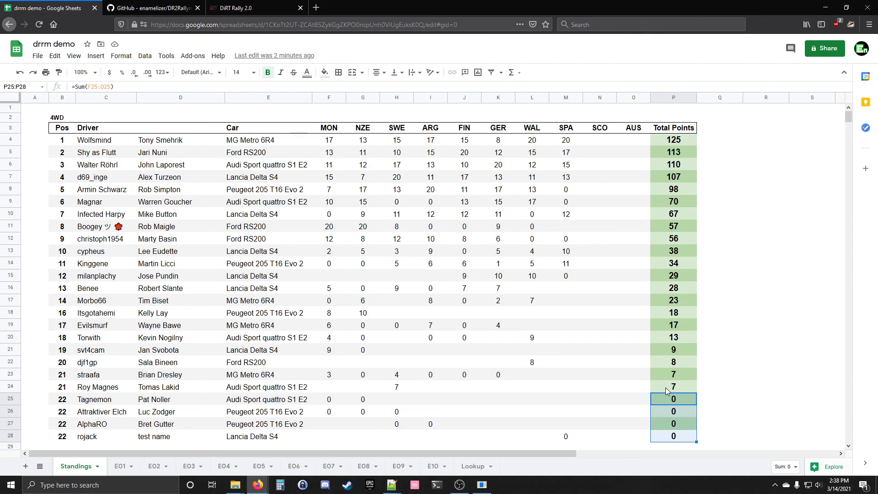
{"action": "left_click_drag", "start_coordinate": [665, 375], "coordinate": [665, 386]}
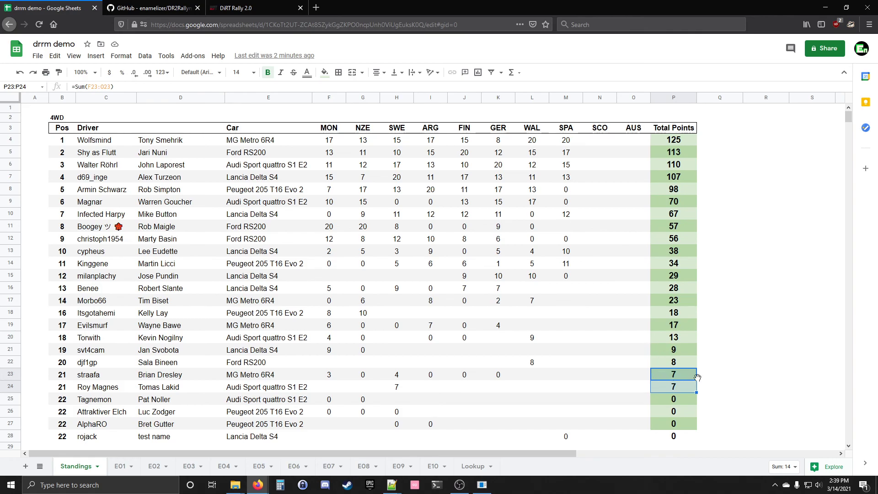
{"action": "left_click", "coordinate": [709, 384]}
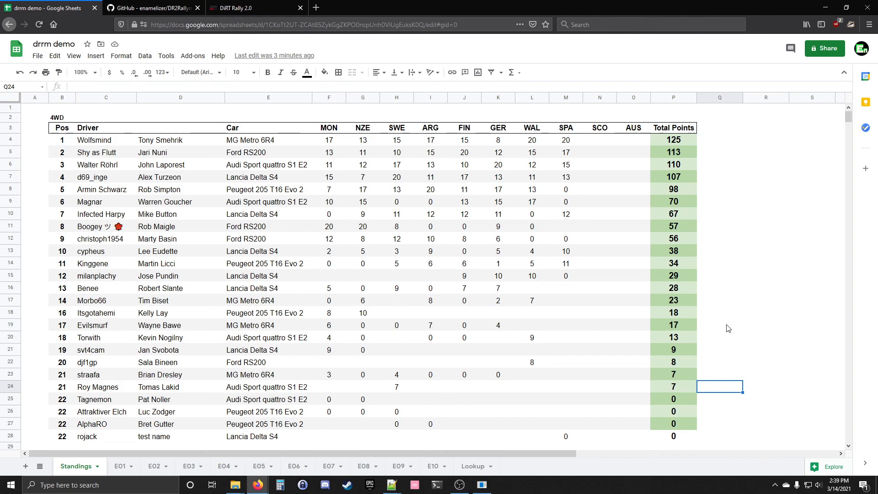
Go to the DR2Rallymaster repository on GitHub and open its v1.3 release page
{"action": "left_click", "coordinate": [157, 10]}
{"action": "scroll", "coordinate": [385, 294], "scroll_direction": "up", "scroll_amount": 10}
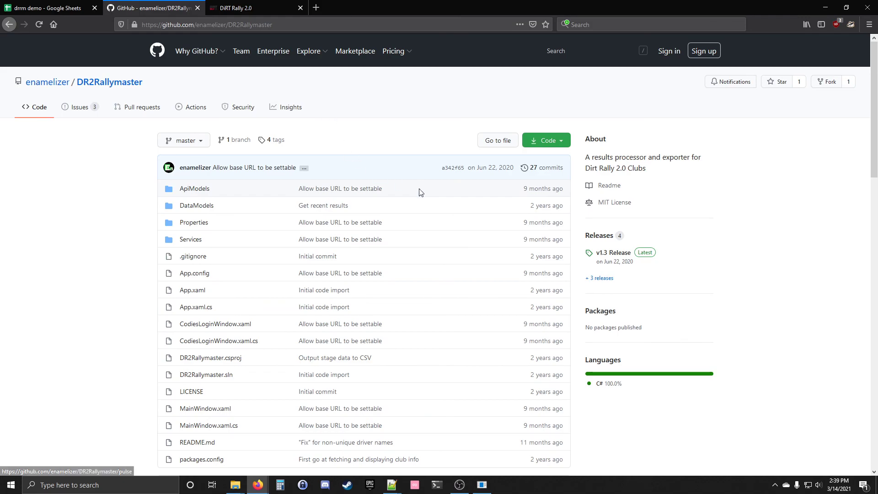
{"action": "left_click", "coordinate": [613, 253]}
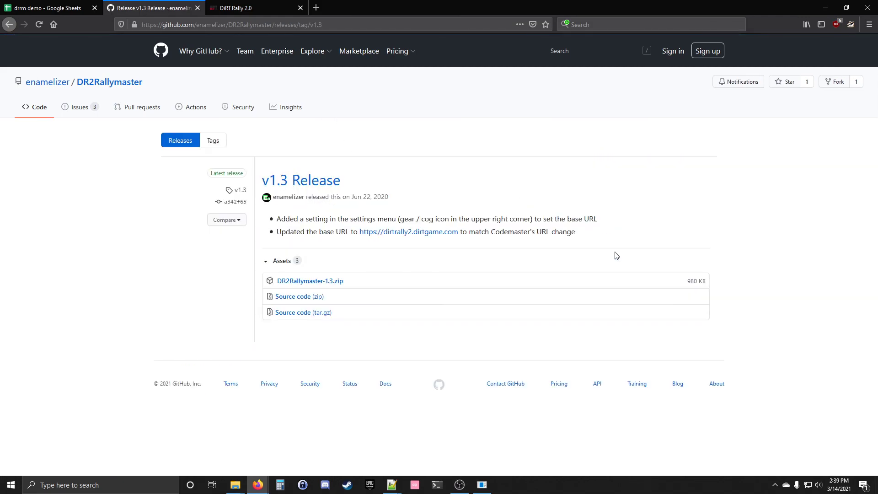